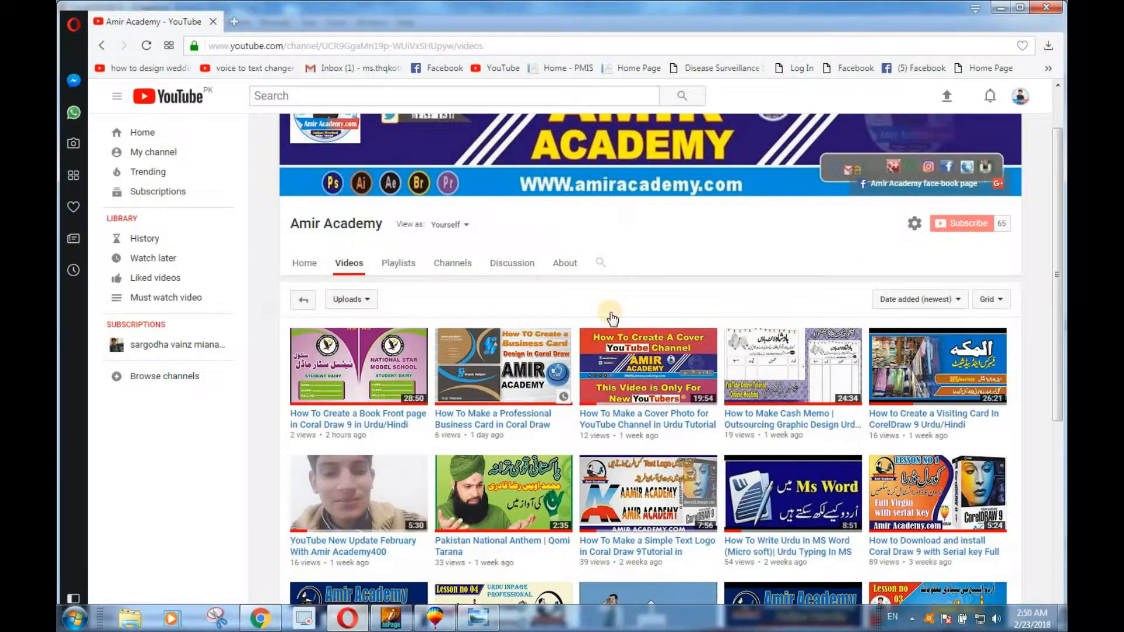
Look through the uploaded videos on the Amir Academy channel page
{"action": "scroll", "coordinate": [610, 303], "scroll_direction": "up", "scroll_amount": 1}
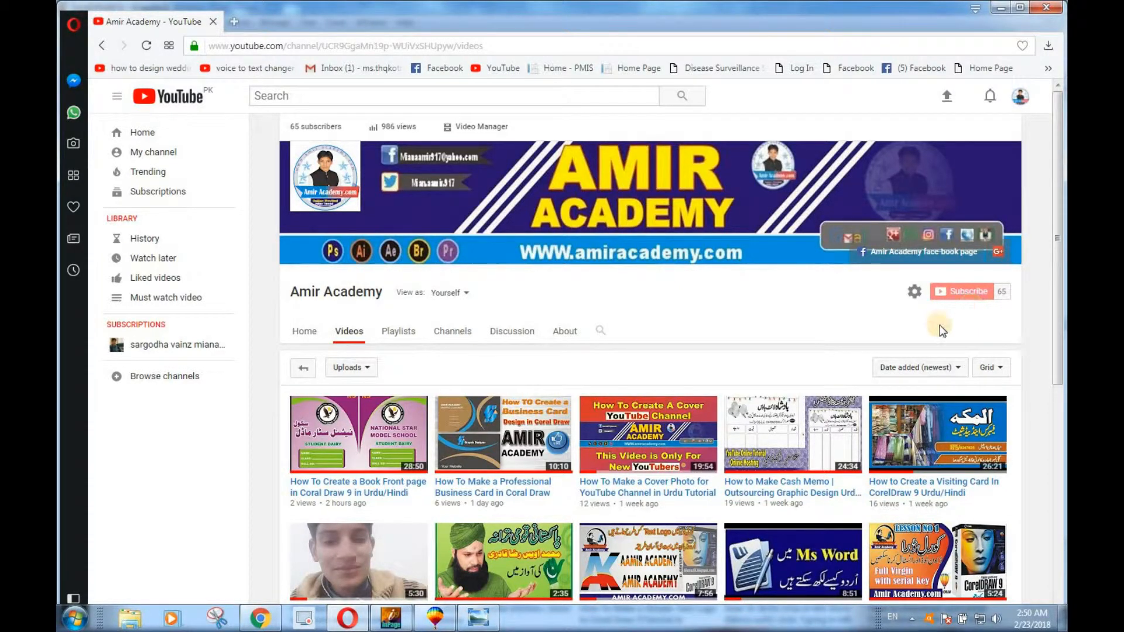
{"action": "scroll", "coordinate": [781, 404], "scroll_direction": "down", "scroll_amount": 2}
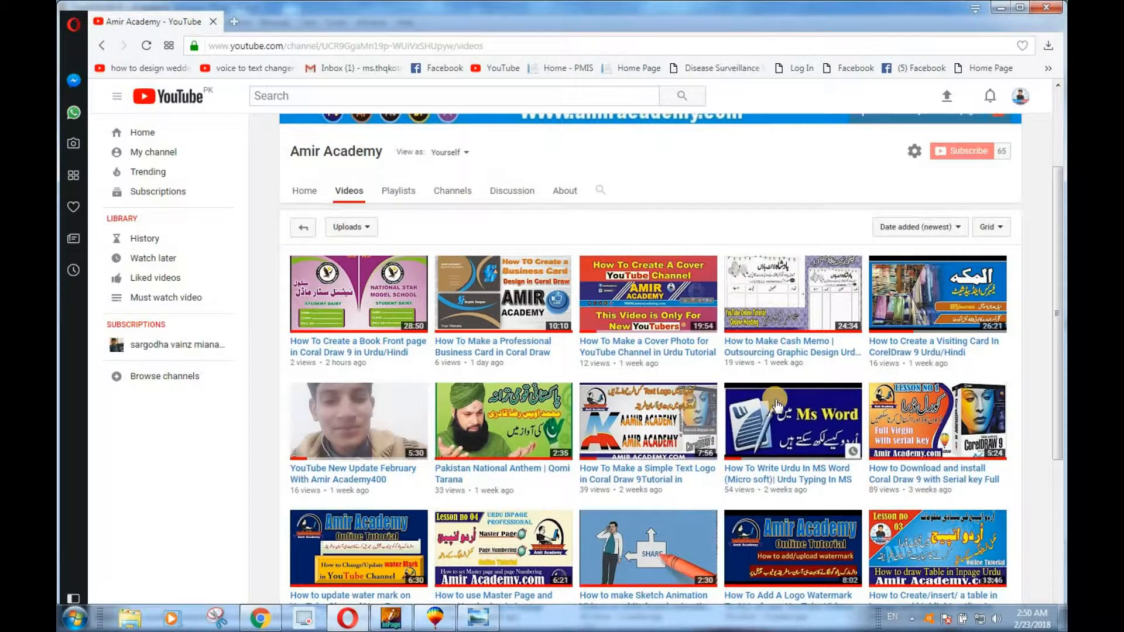
{"action": "scroll", "coordinate": [777, 405], "scroll_direction": "down", "scroll_amount": 2}
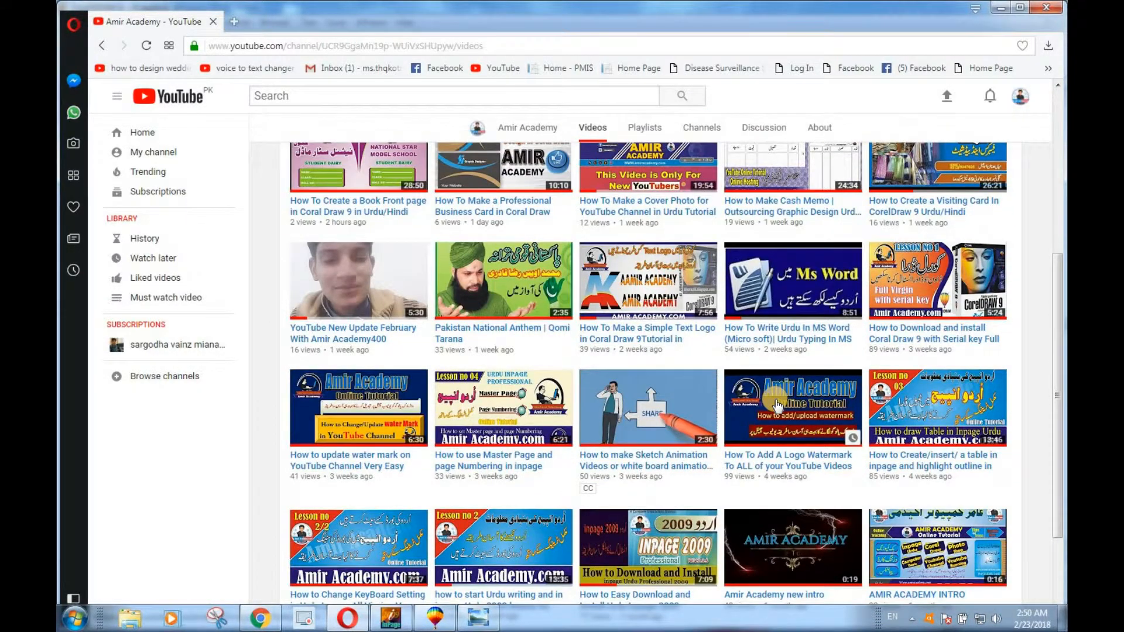
{"action": "scroll", "coordinate": [778, 405], "scroll_direction": "down", "scroll_amount": 2}
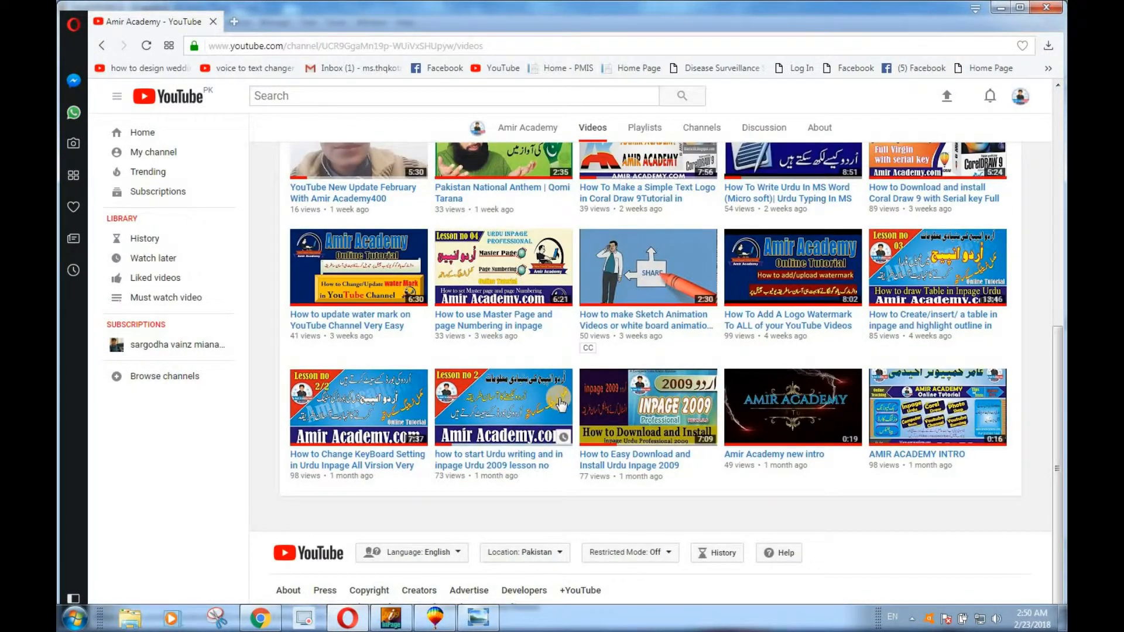
{"action": "scroll", "coordinate": [560, 404], "scroll_direction": "up", "scroll_amount": 6}
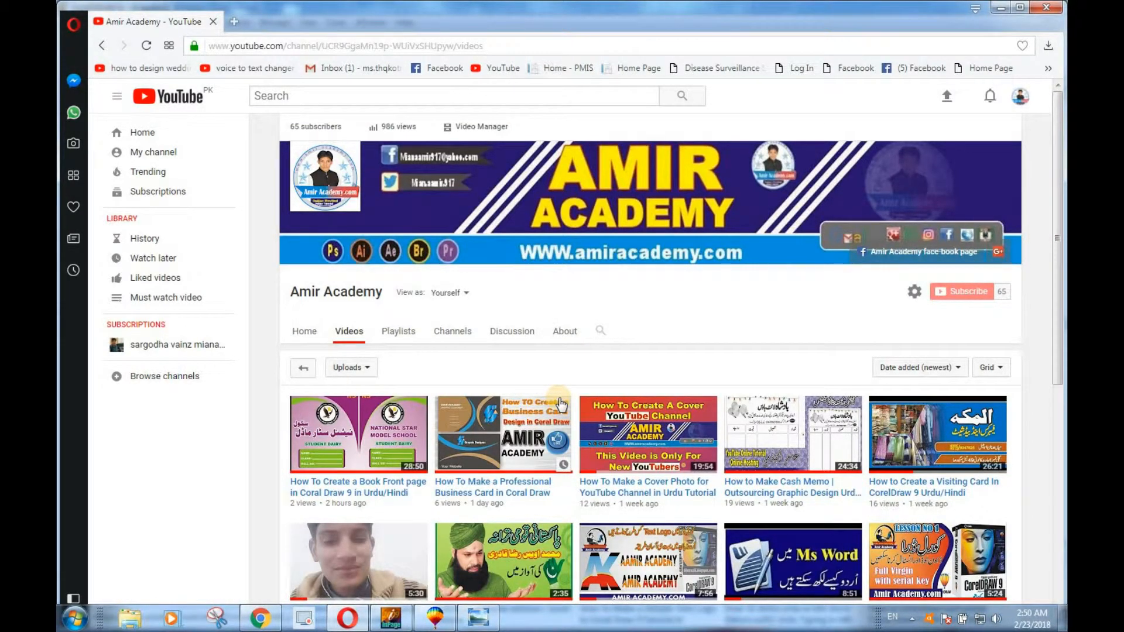
{"action": "scroll", "coordinate": [560, 403], "scroll_direction": "down", "scroll_amount": 6}
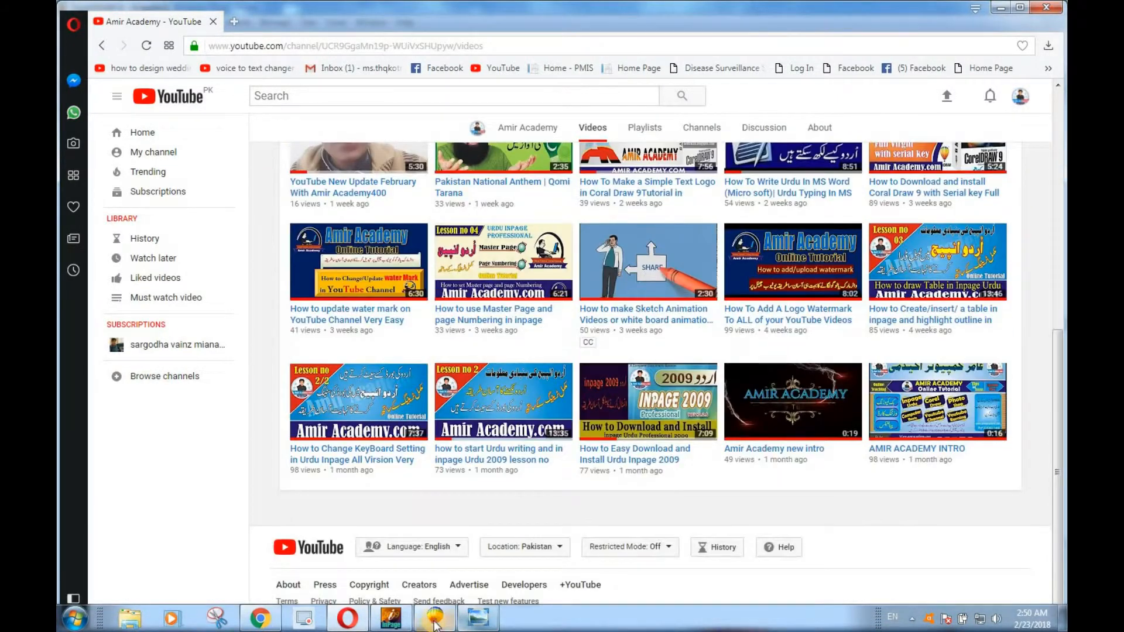
Switch to CorelDRAW, scale the grouped sample logo design down to about 6.09 by 3.61 inches and move it off the page beside the right edge
{"action": "left_click", "coordinate": [434, 621]}
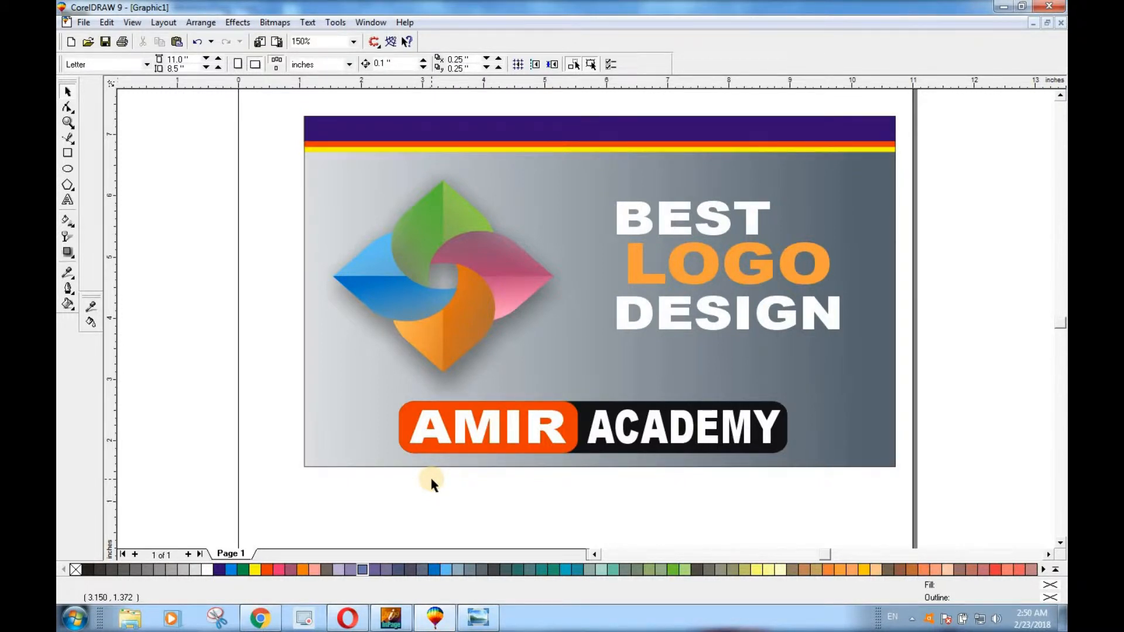
{"action": "scroll", "coordinate": [431, 421], "scroll_direction": "down", "scroll_amount": 1}
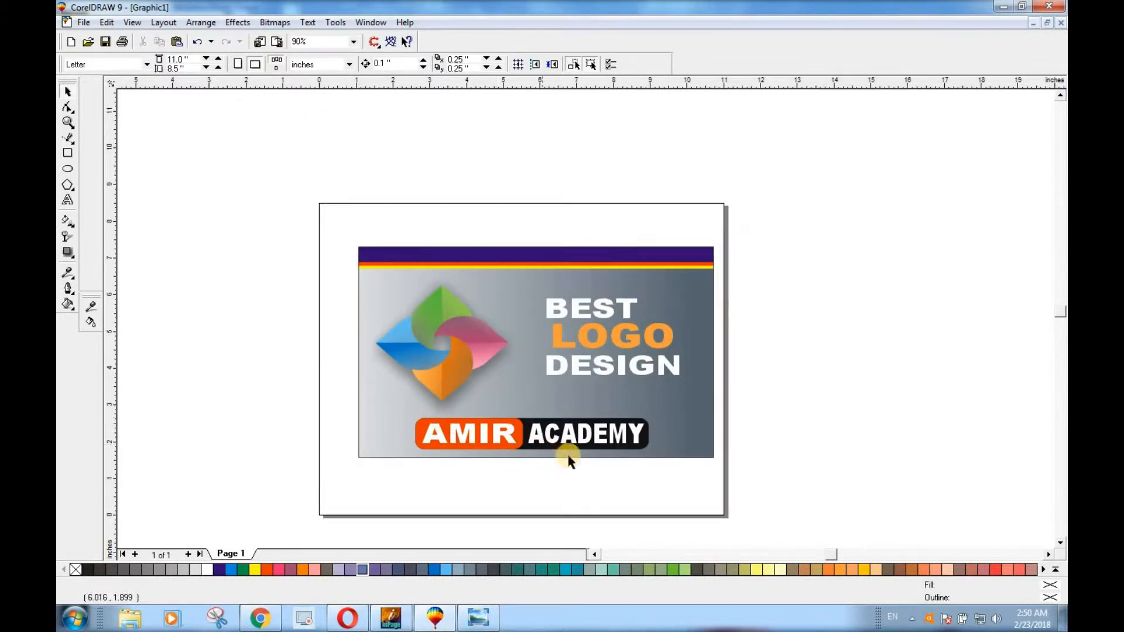
{"action": "scroll", "coordinate": [611, 468], "scroll_direction": "up", "scroll_amount": 2}
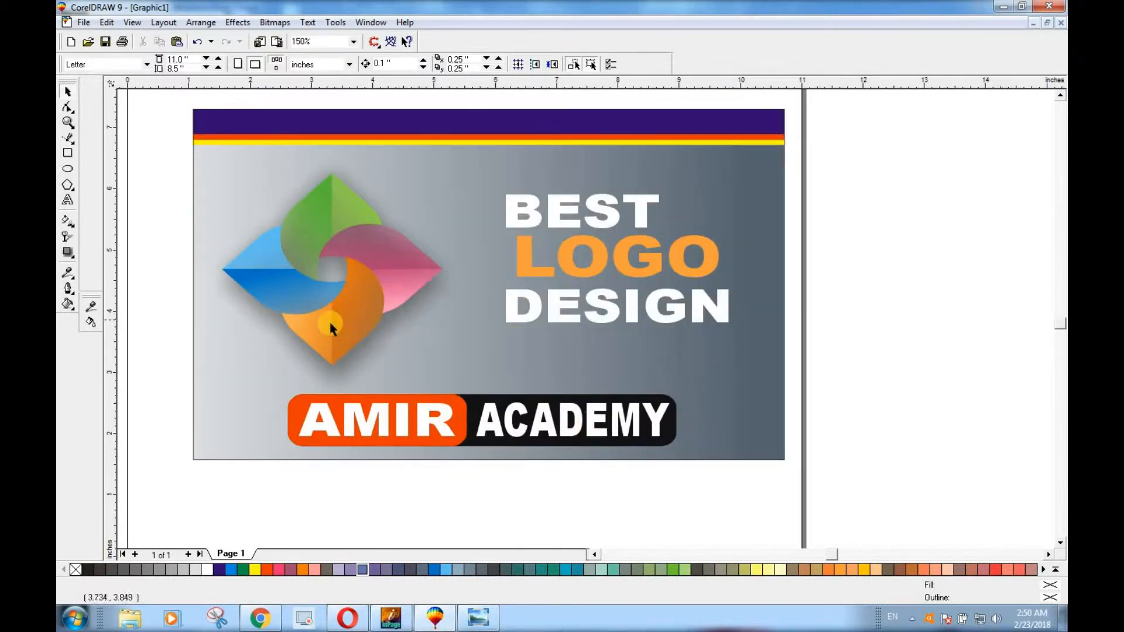
{"action": "left_click", "coordinate": [213, 120]}
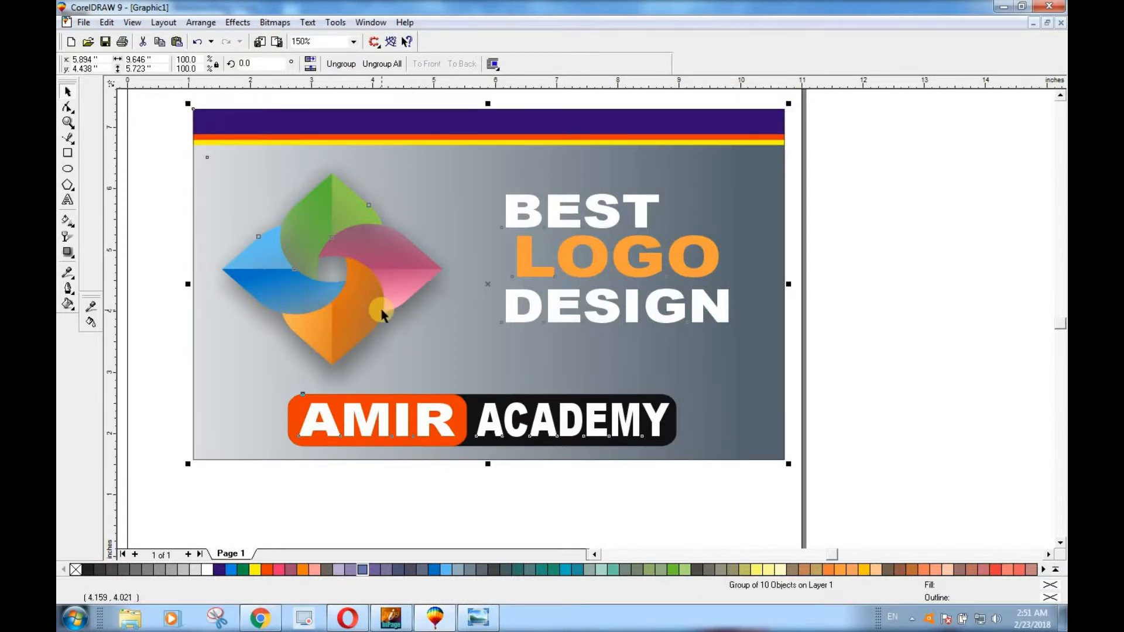
{"action": "scroll", "coordinate": [476, 302], "scroll_direction": "down", "scroll_amount": 2}
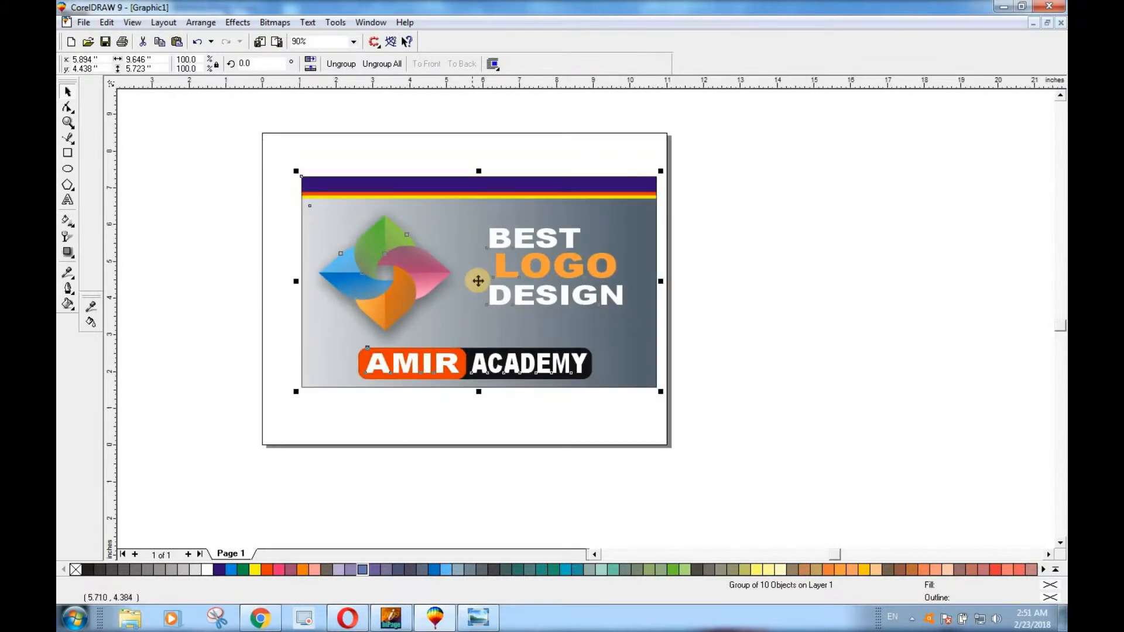
{"action": "left_click_drag", "start_coordinate": [478, 281], "coordinate": [659, 281]}
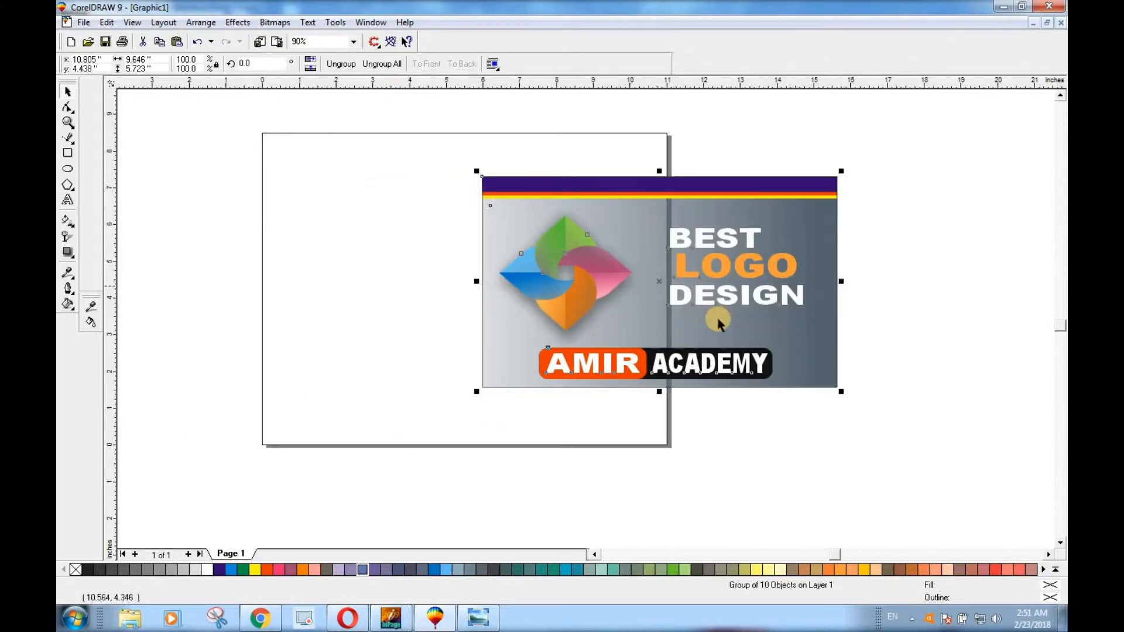
{"action": "left_click_drag", "start_coordinate": [842, 391], "coordinate": [771, 351]}
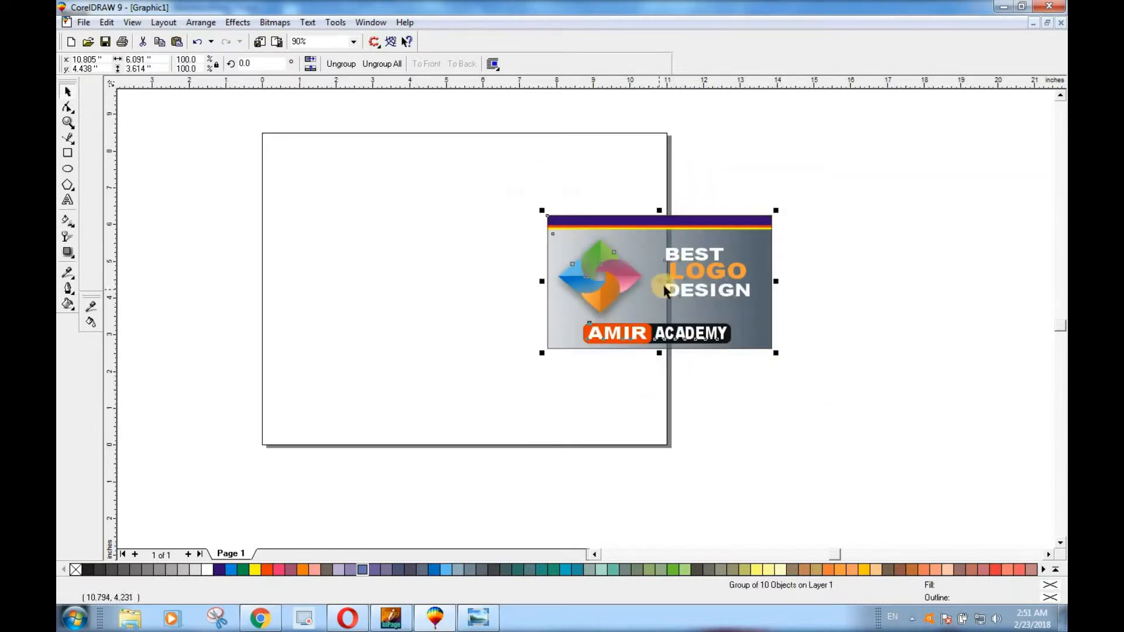
{"action": "left_click_drag", "start_coordinate": [766, 281], "coordinate": [901, 279]}
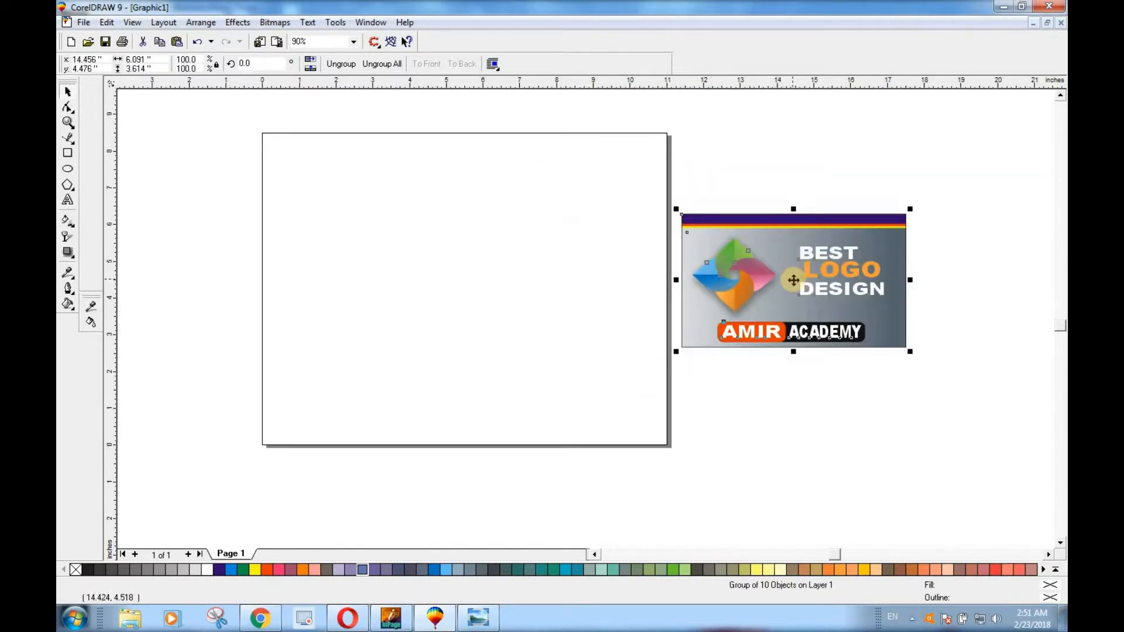
{"action": "right_click", "coordinate": [794, 281]}
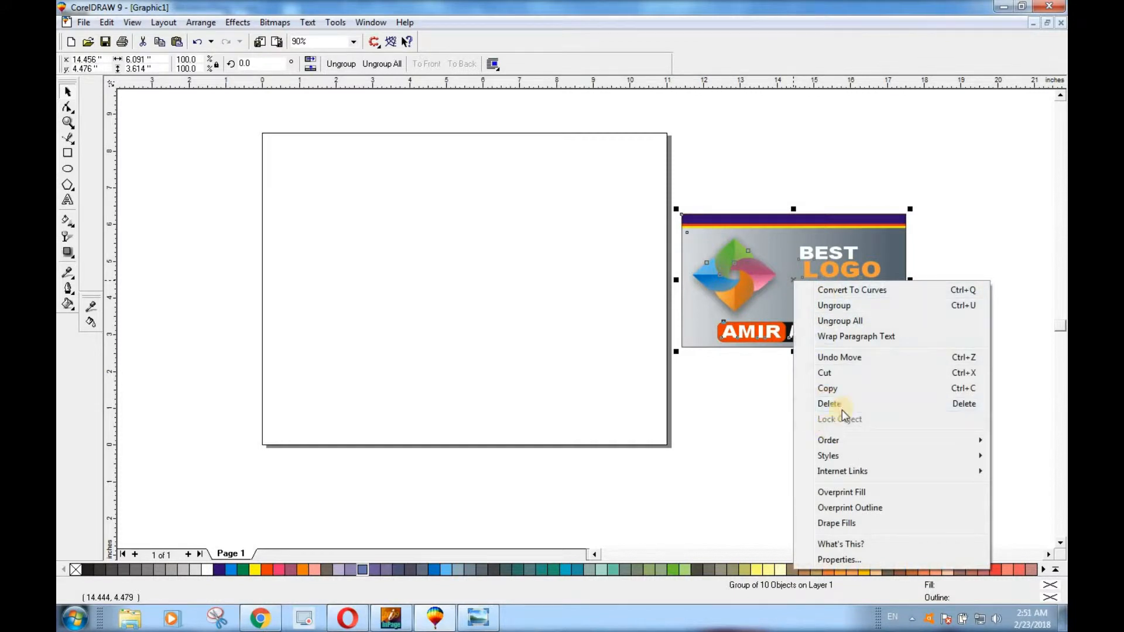
{"action": "mouse_move", "coordinate": [838, 456]}
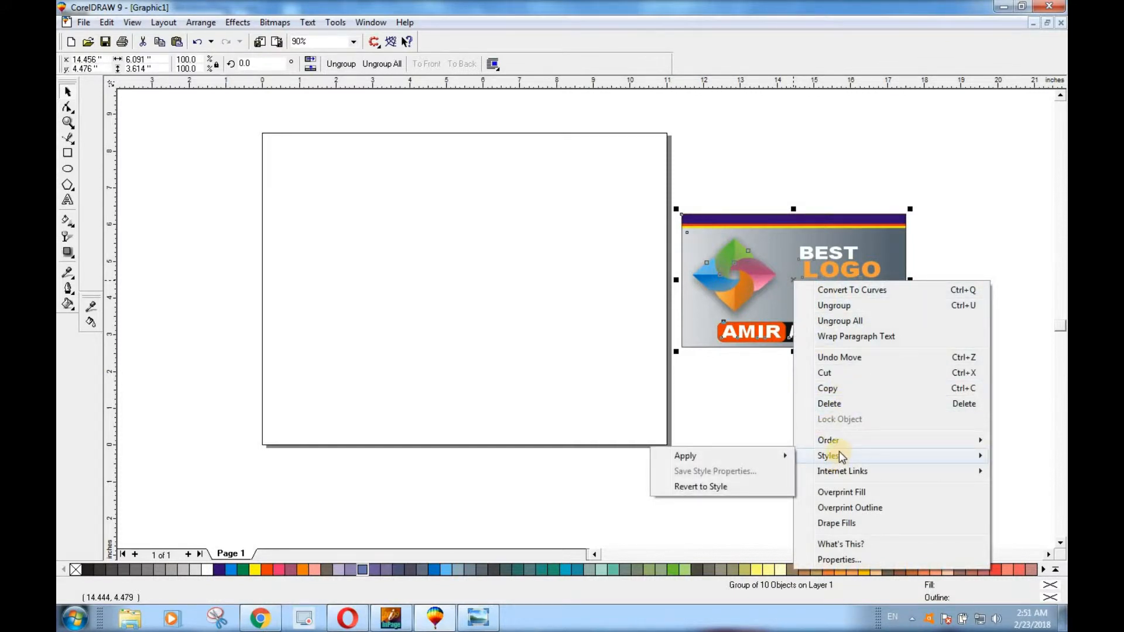
{"action": "left_click", "coordinate": [840, 237]}
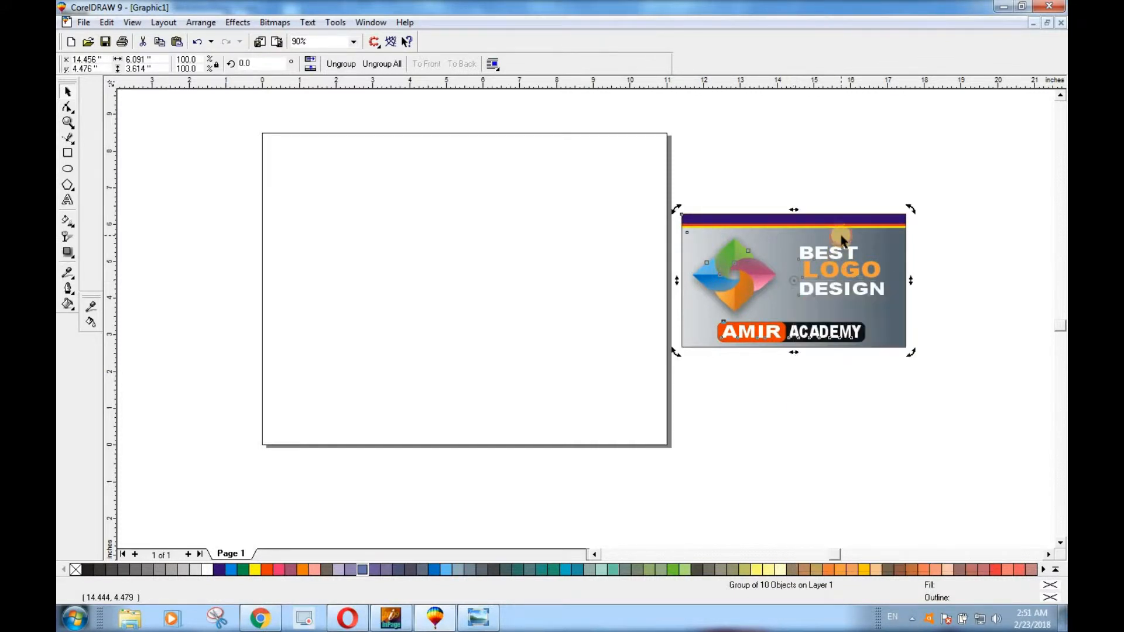
{"action": "right_click", "coordinate": [841, 237]}
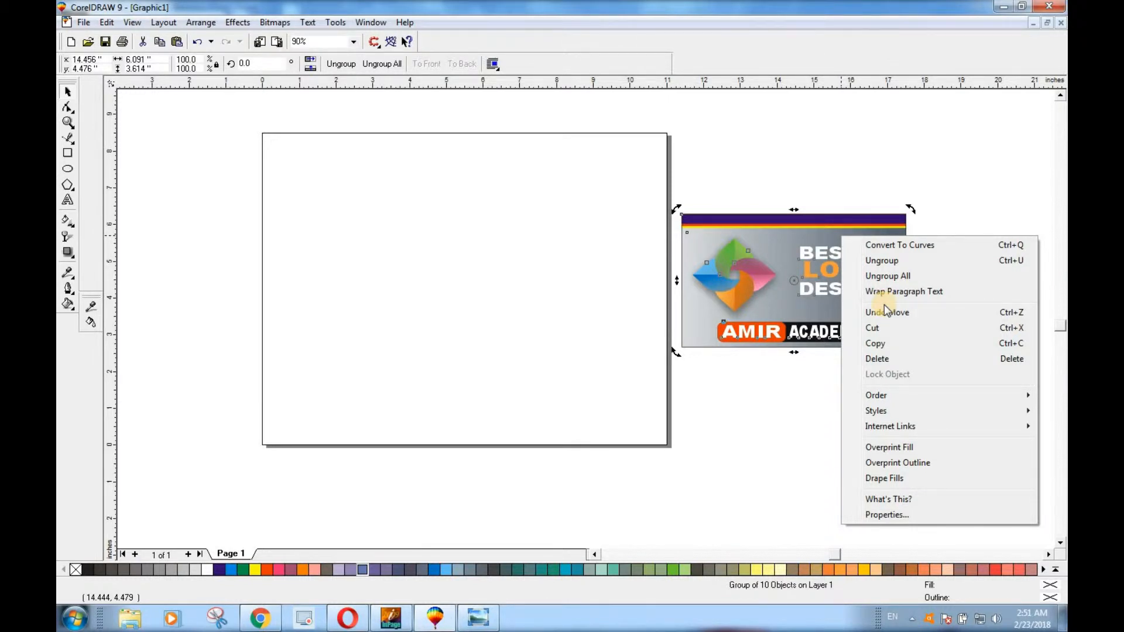
{"action": "left_click", "coordinate": [775, 298]}
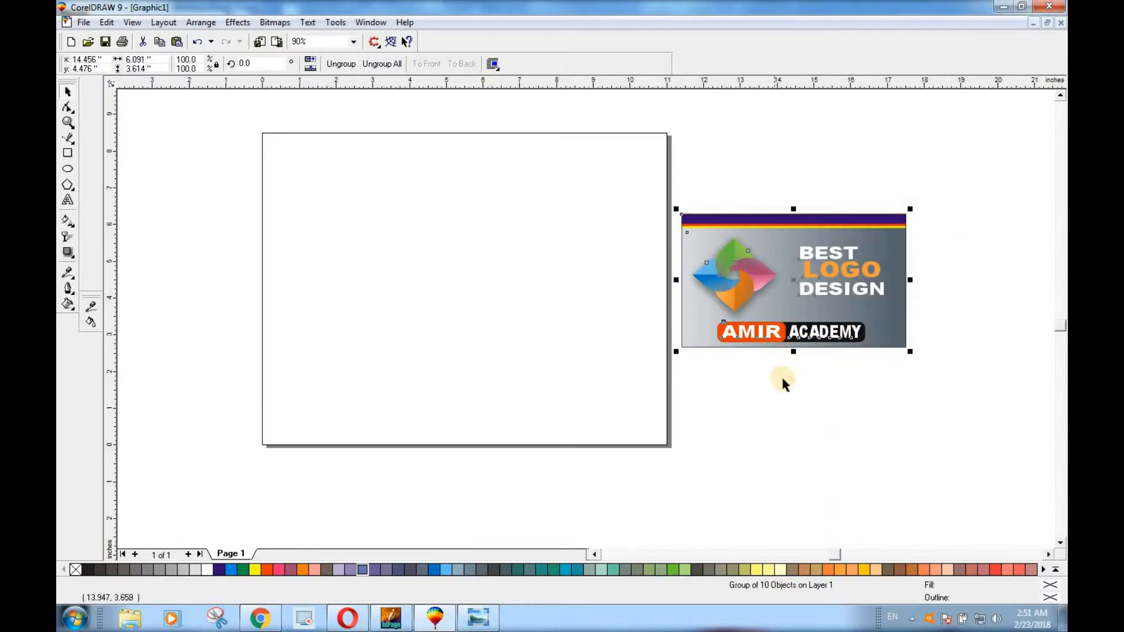
{"action": "left_click", "coordinate": [749, 386]}
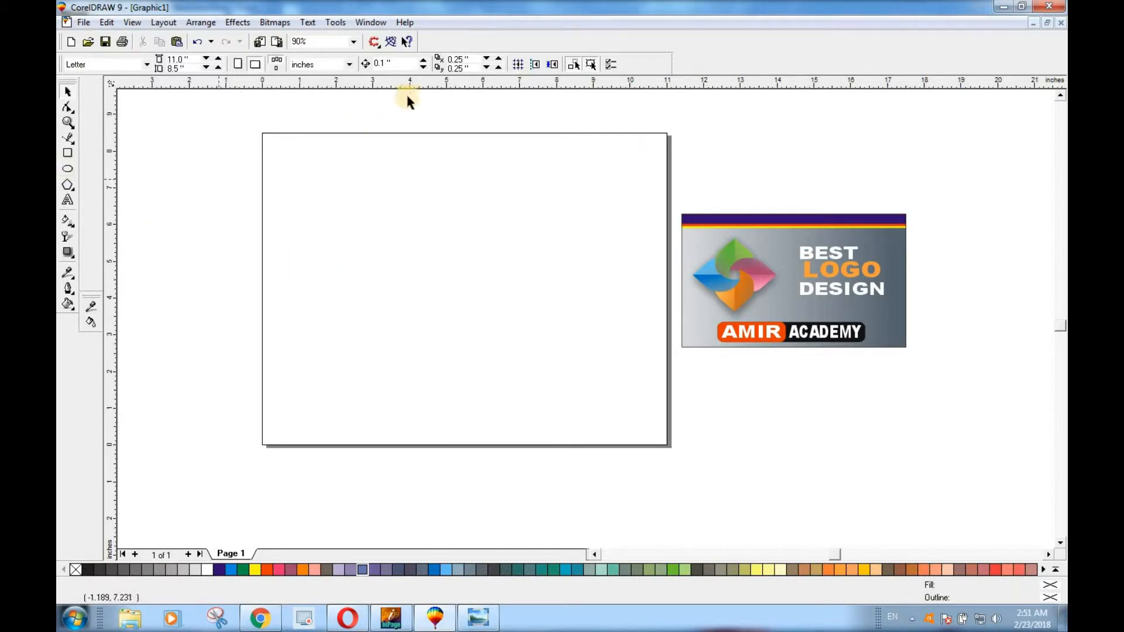
Draw a circle about 4.7 inches in diameter on the page and place horizontal and vertical guidelines through its centre
{"action": "left_click", "coordinate": [69, 169]}
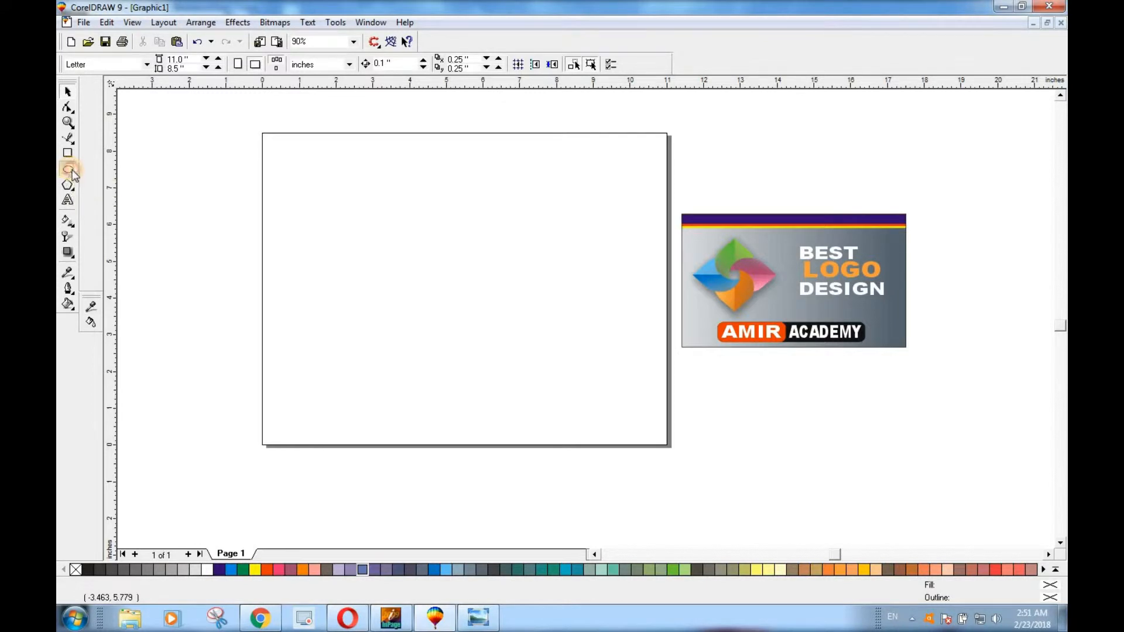
{"action": "mouse_move", "coordinate": [363, 207]}
{"action": "left_mouse_down"}
{"action": "mouse_move", "coordinate": [469, 334]}
{"action": "mouse_move", "coordinate": [525, 380]}
{"action": "left_mouse_up"}
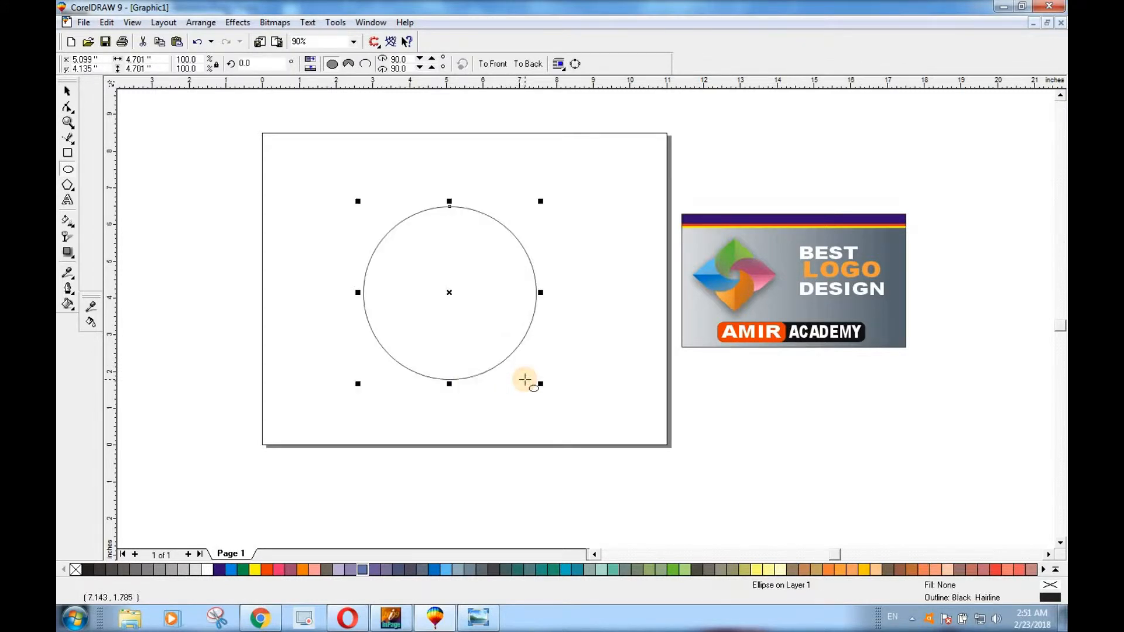
{"action": "left_click_drag", "start_coordinate": [427, 88], "coordinate": [440, 292]}
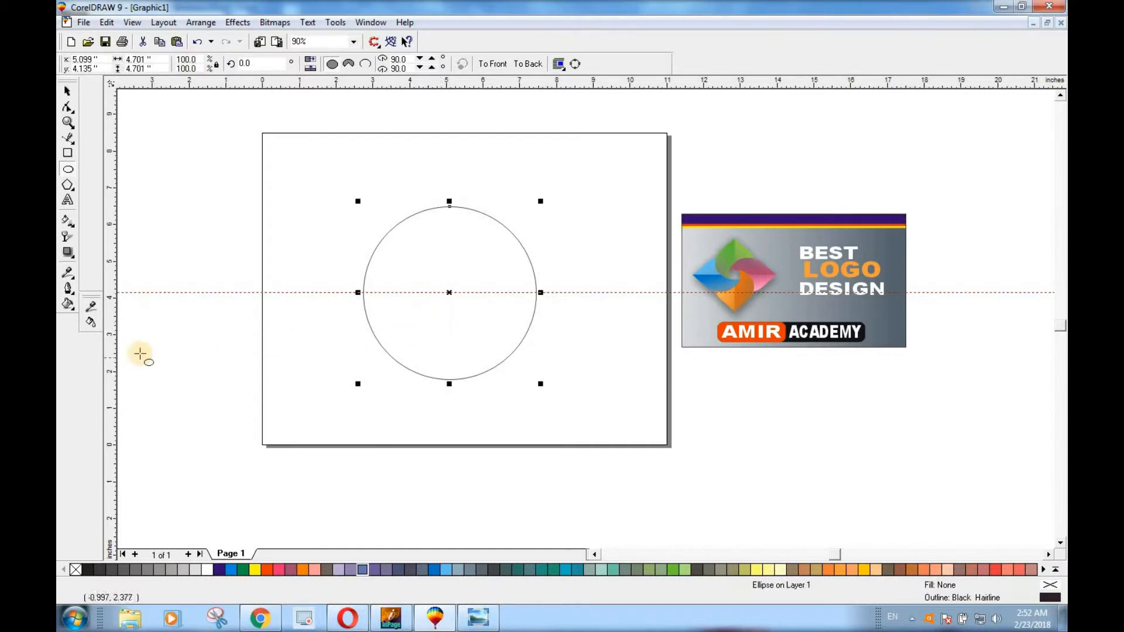
{"action": "left_click_drag", "start_coordinate": [453, 381], "coordinate": [449, 381]}
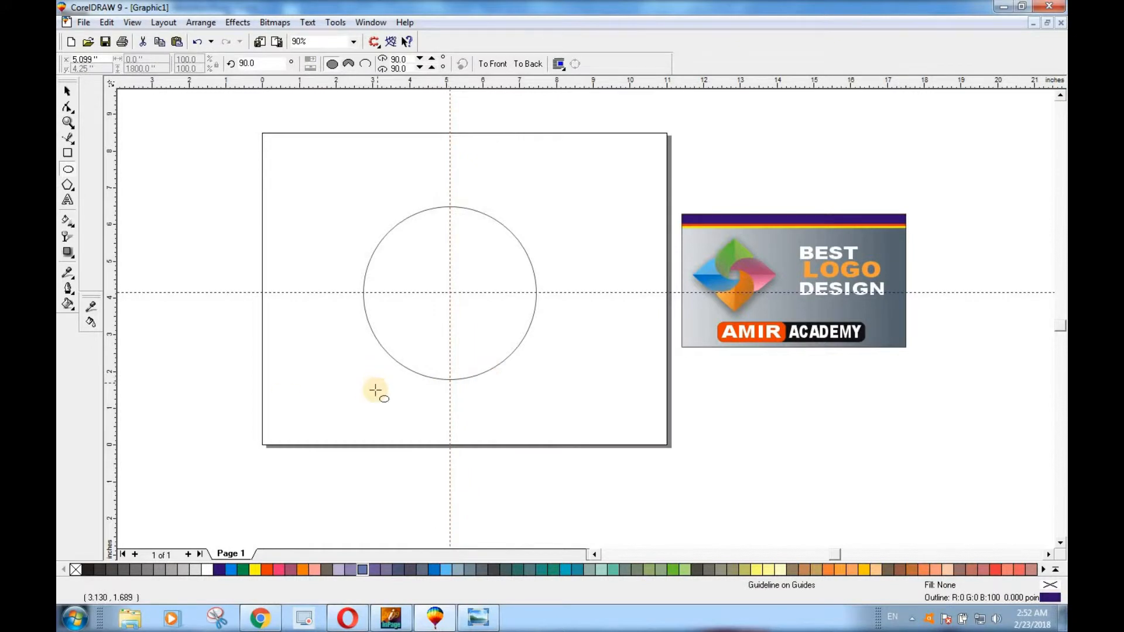
Duplicate the circle and place the copy over the page's lower-right corner
{"action": "left_click", "coordinate": [68, 95]}
{"action": "left_click", "coordinate": [483, 260]}
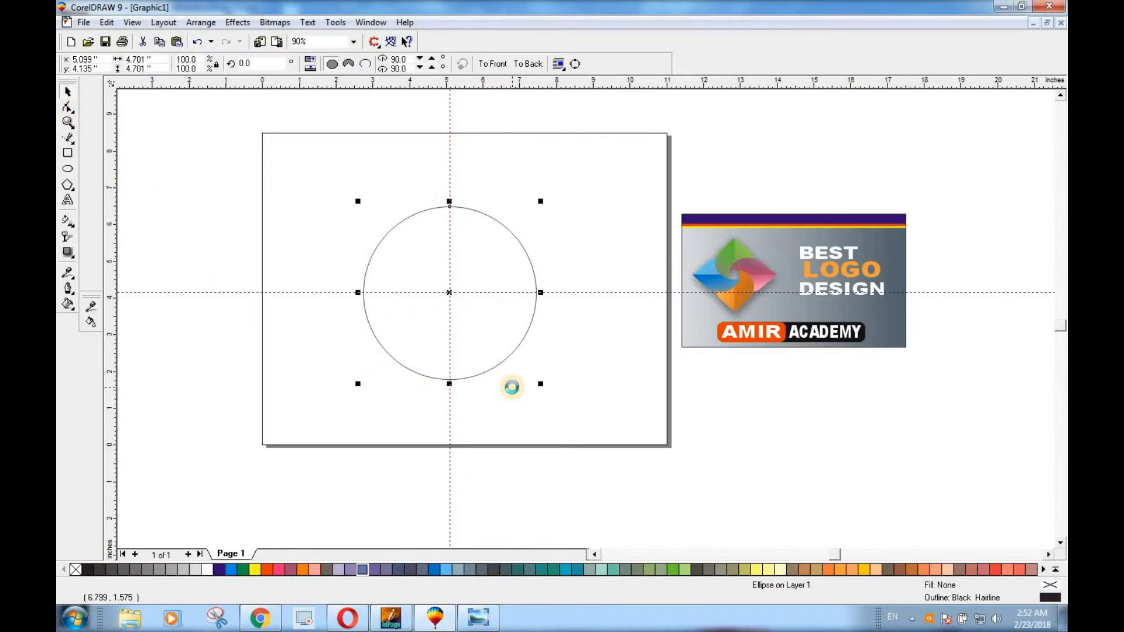
{"action": "left_click_drag", "start_coordinate": [449, 292], "coordinate": [639, 443]}
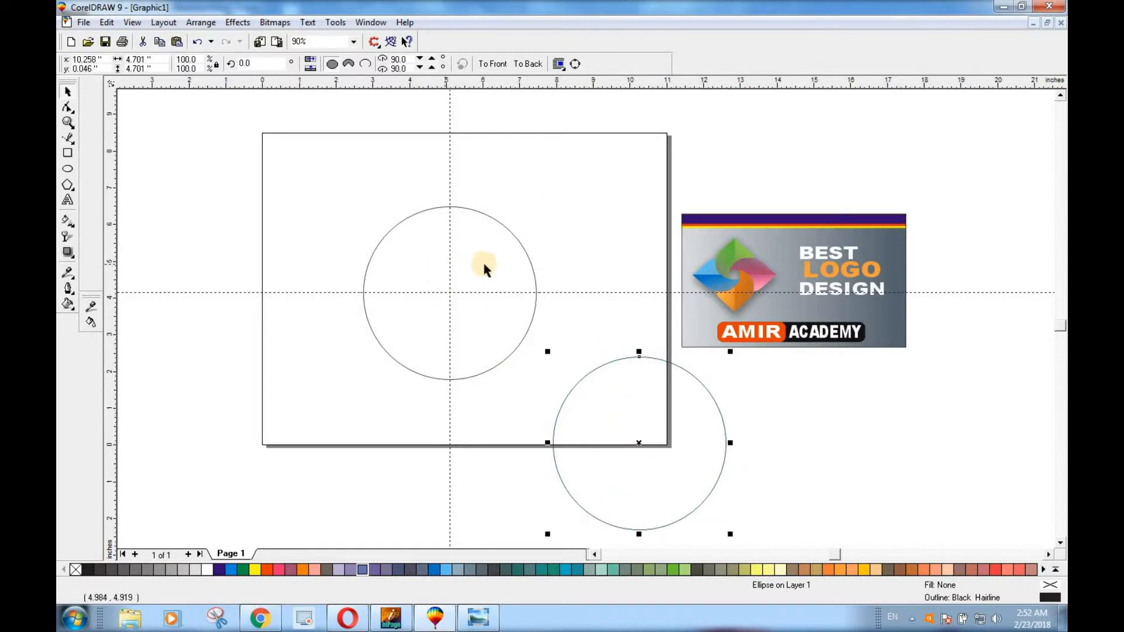
Draw a square about 2.33 inches wide from the guideline crossing over the circle's upper-left quarter and weld it to the circle
{"action": "left_click", "coordinate": [68, 154]}
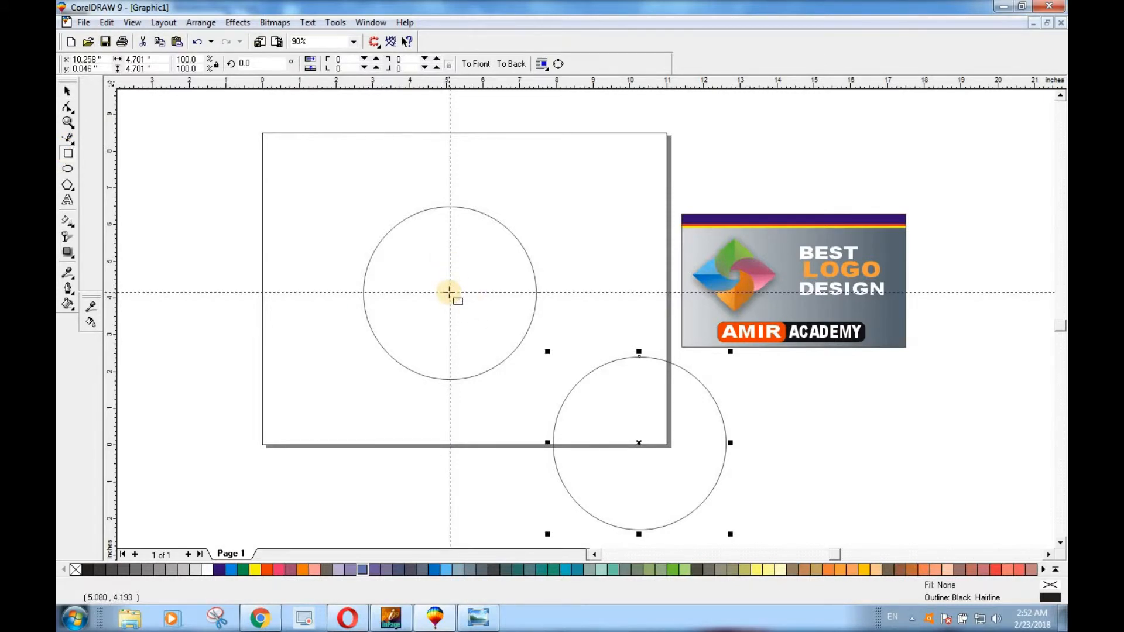
{"action": "left_click_drag", "start_coordinate": [449, 292], "coordinate": [364, 247]}
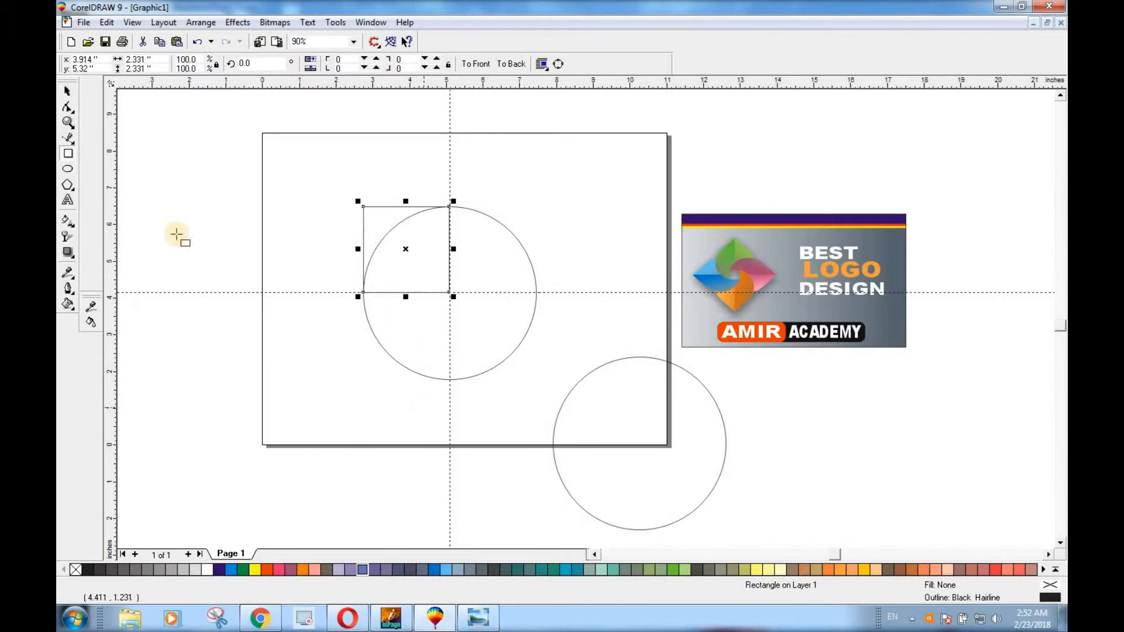
{"action": "left_click", "coordinate": [67, 92]}
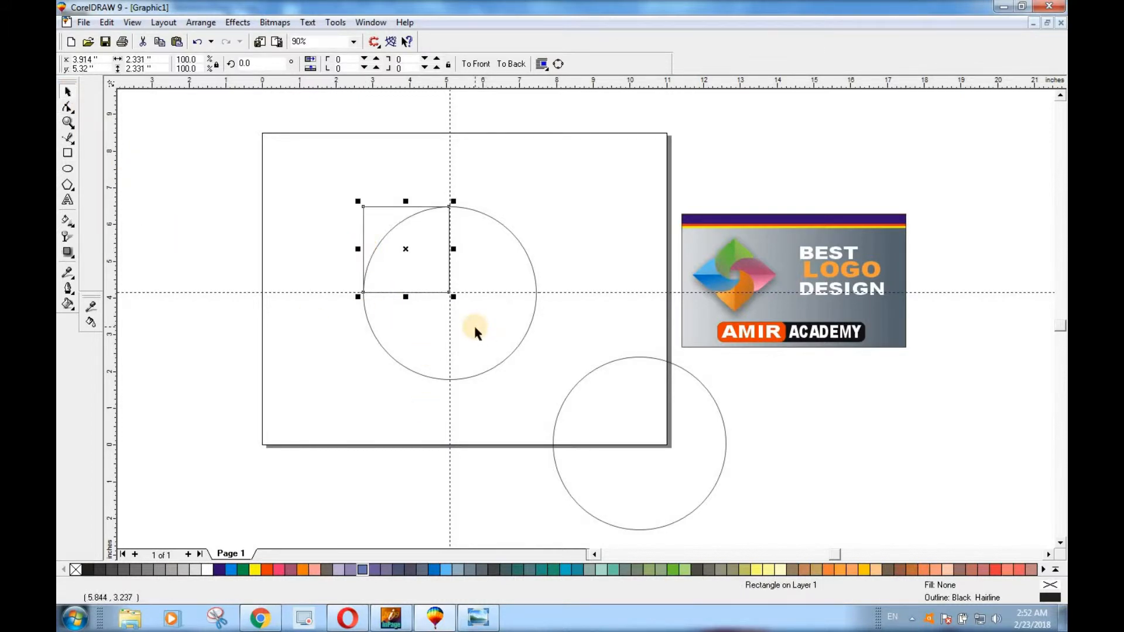
{"action": "left_click", "coordinate": [478, 258], "text": "shift"}
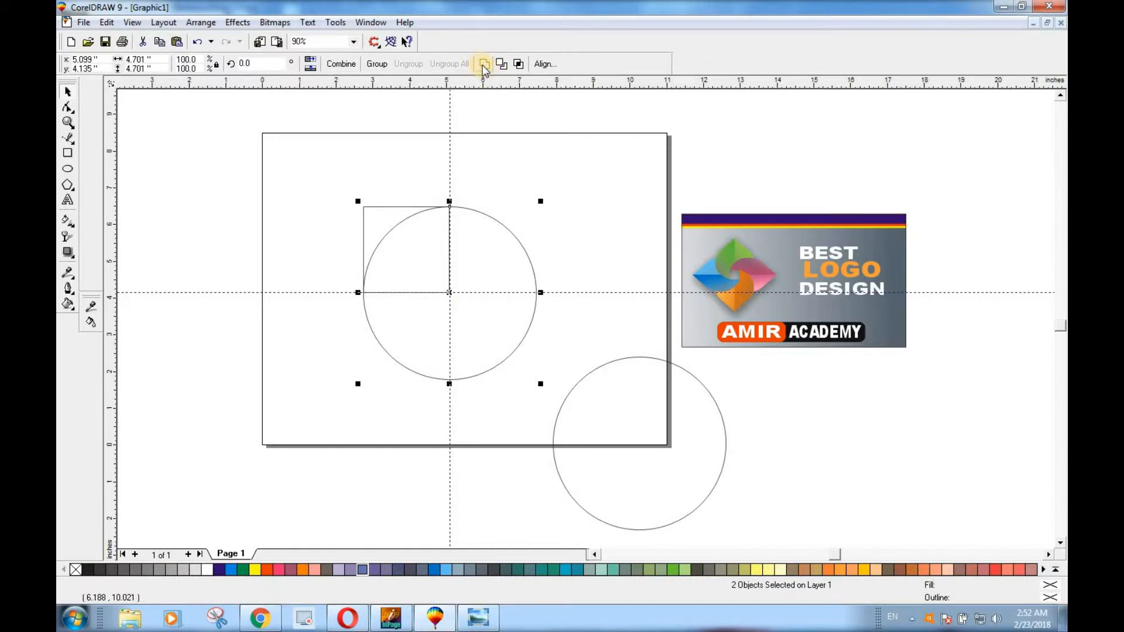
{"action": "left_click", "coordinate": [484, 65]}
{"action": "left_click", "coordinate": [482, 269]}
{"action": "left_click", "coordinate": [443, 317]}
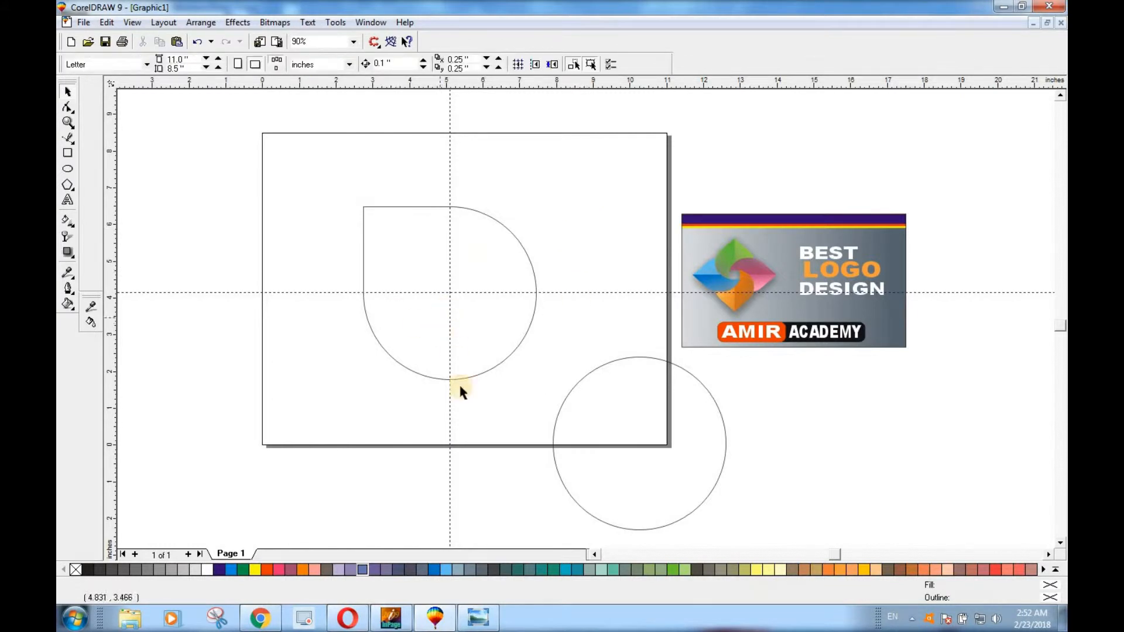
{"action": "left_click", "coordinate": [449, 414]}
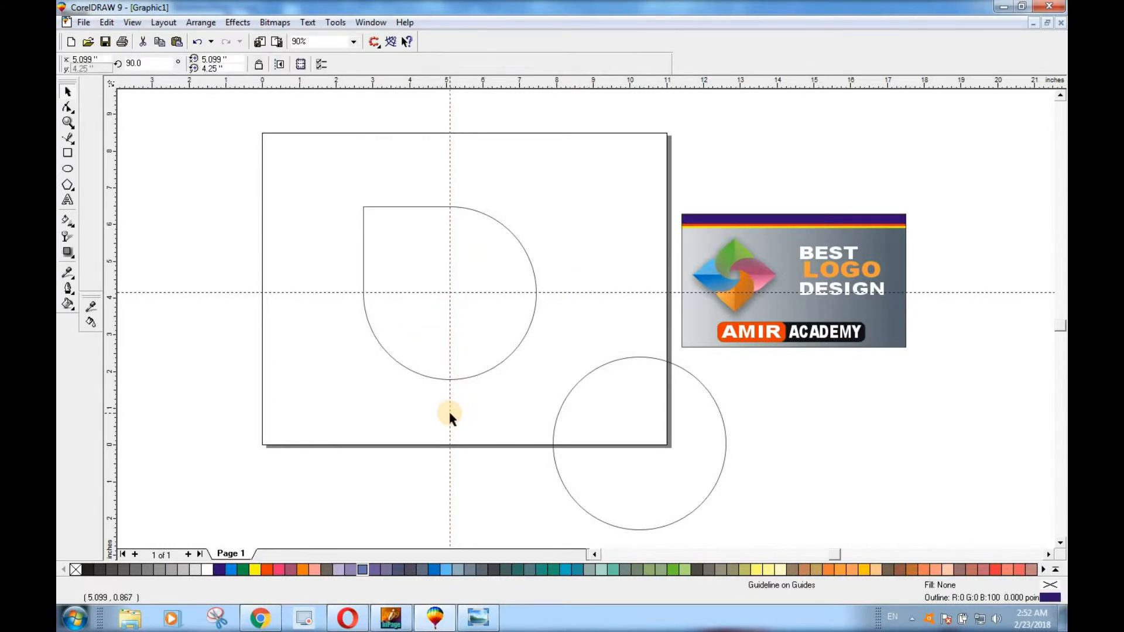
{"action": "key", "text": "Delete"}
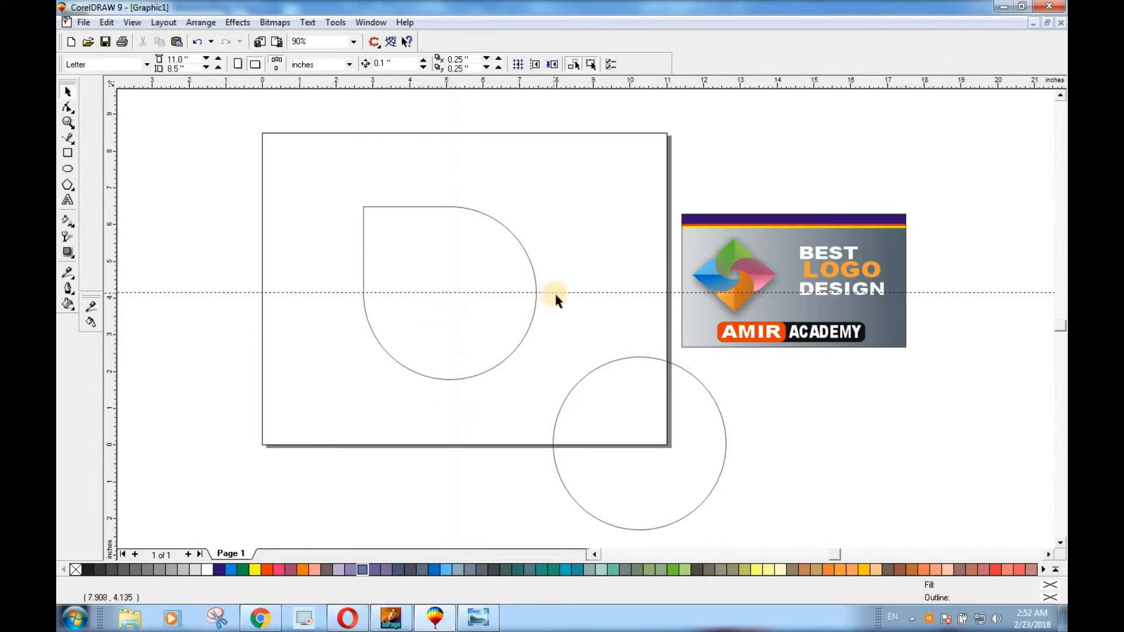
{"action": "left_click", "coordinate": [558, 291]}
{"action": "key", "text": "Delete"}
{"action": "left_click", "coordinate": [656, 469]}
{"action": "key", "text": "ctrl+z"}
{"action": "key", "text": "ctrl+z"}
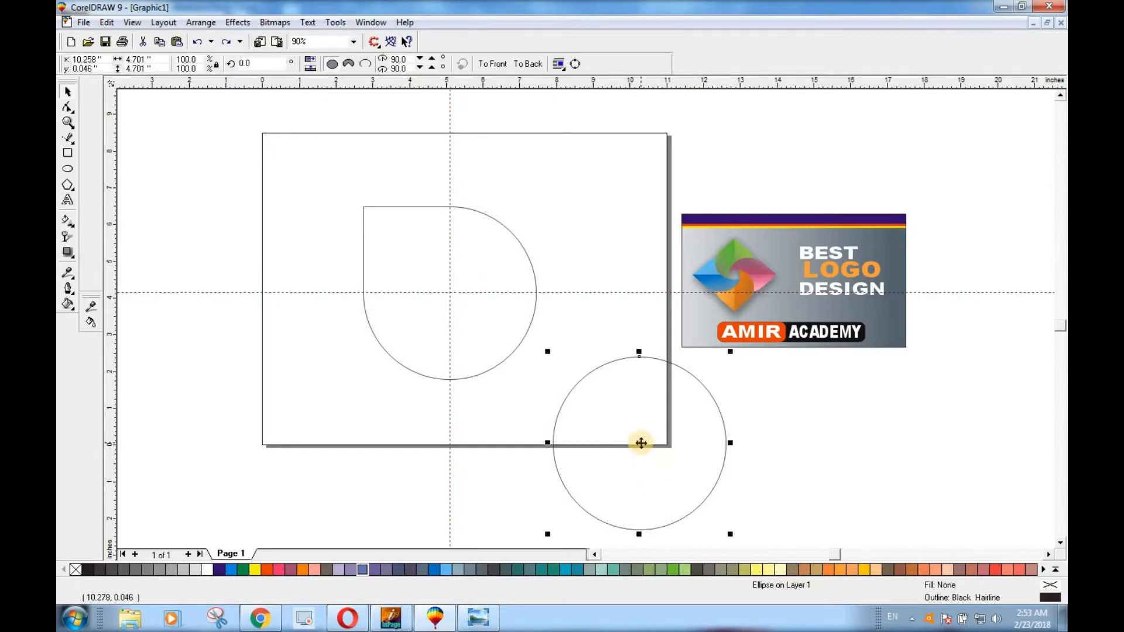
Move the circle copy onto the horizontal guideline, centred on the right edge of the welded teardrop shape
{"action": "left_click_drag", "start_coordinate": [640, 443], "coordinate": [536, 292]}
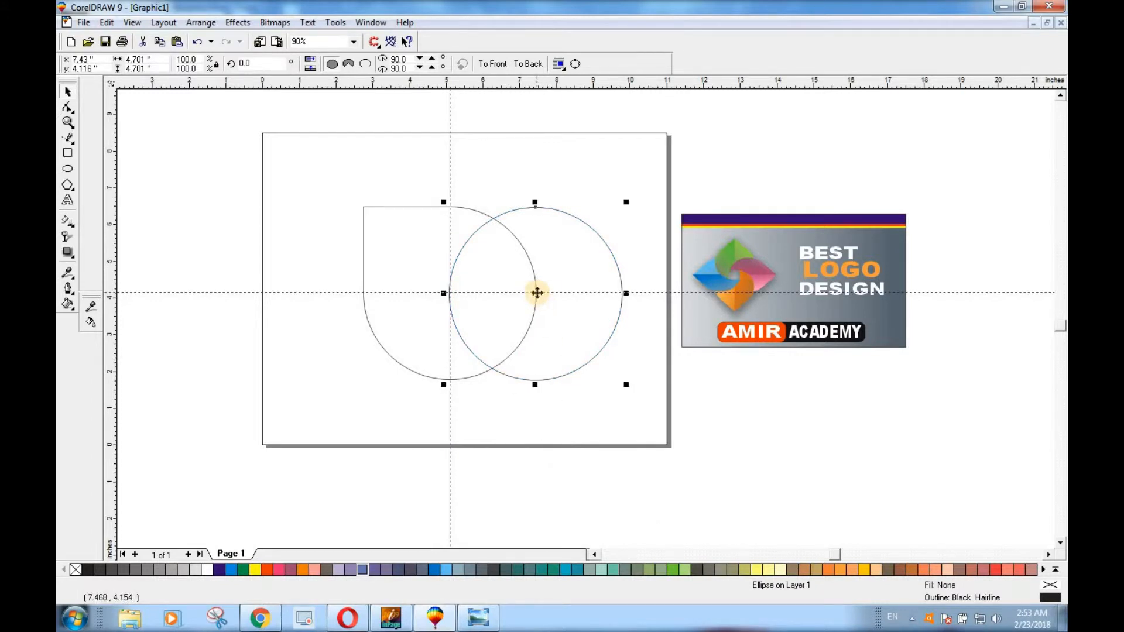
Fine-position the circle copy so its centre sits exactly where the teardrop's right edge meets the horizontal guideline
{"action": "scroll", "coordinate": [536, 290], "scroll_direction": "up", "scroll_amount": 3}
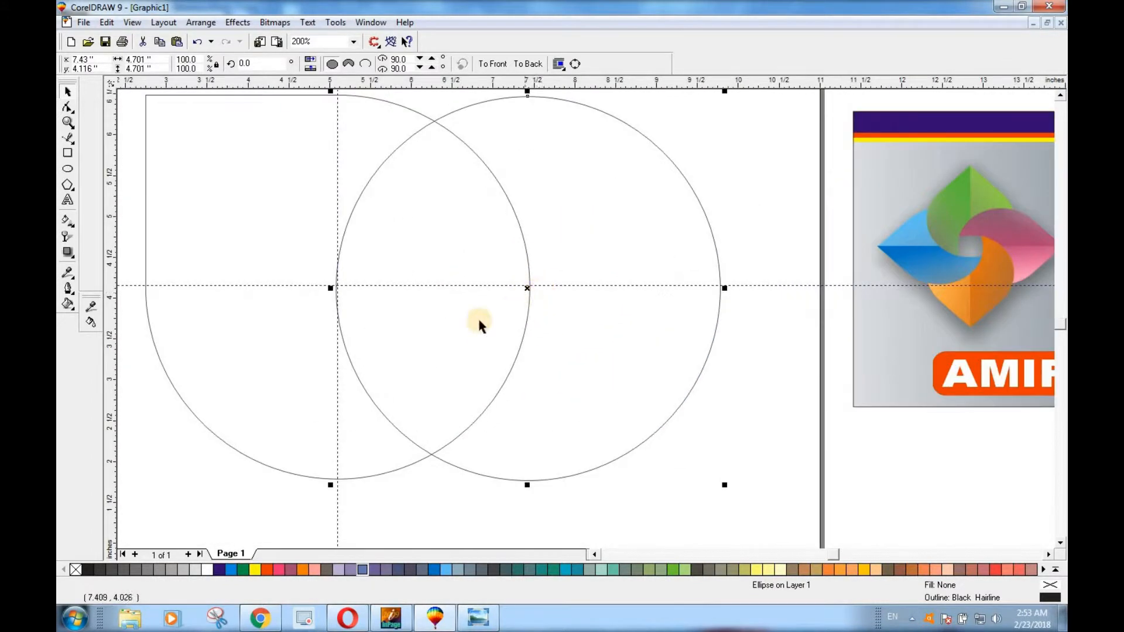
{"action": "left_click_drag", "start_coordinate": [527, 288], "coordinate": [530, 283]}
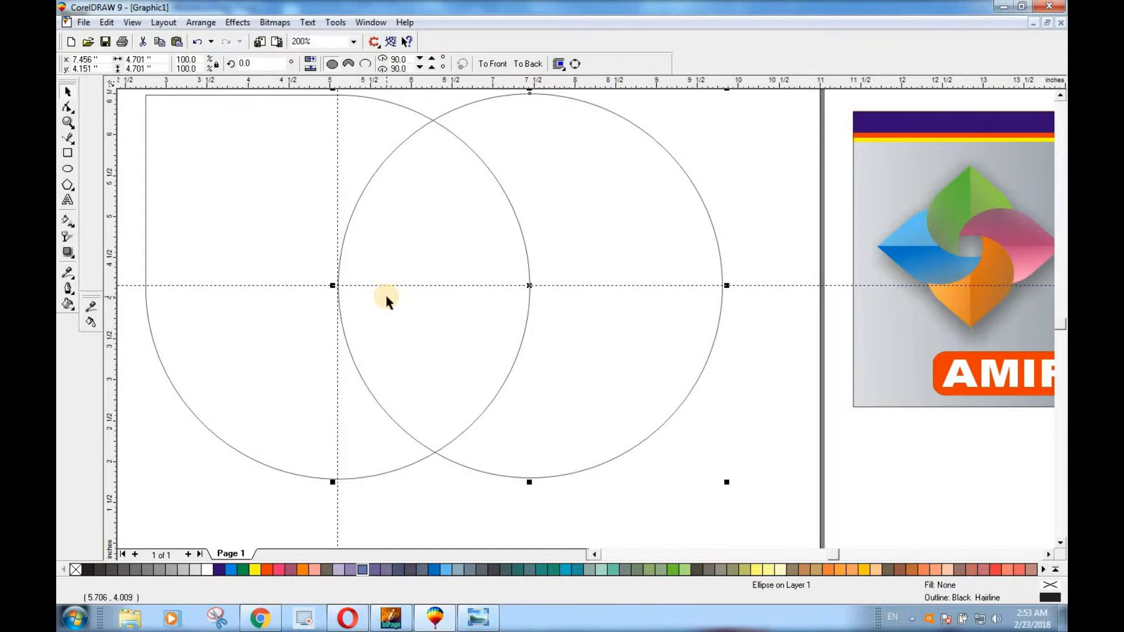
{"action": "scroll", "coordinate": [386, 299], "scroll_direction": "down", "scroll_amount": 3}
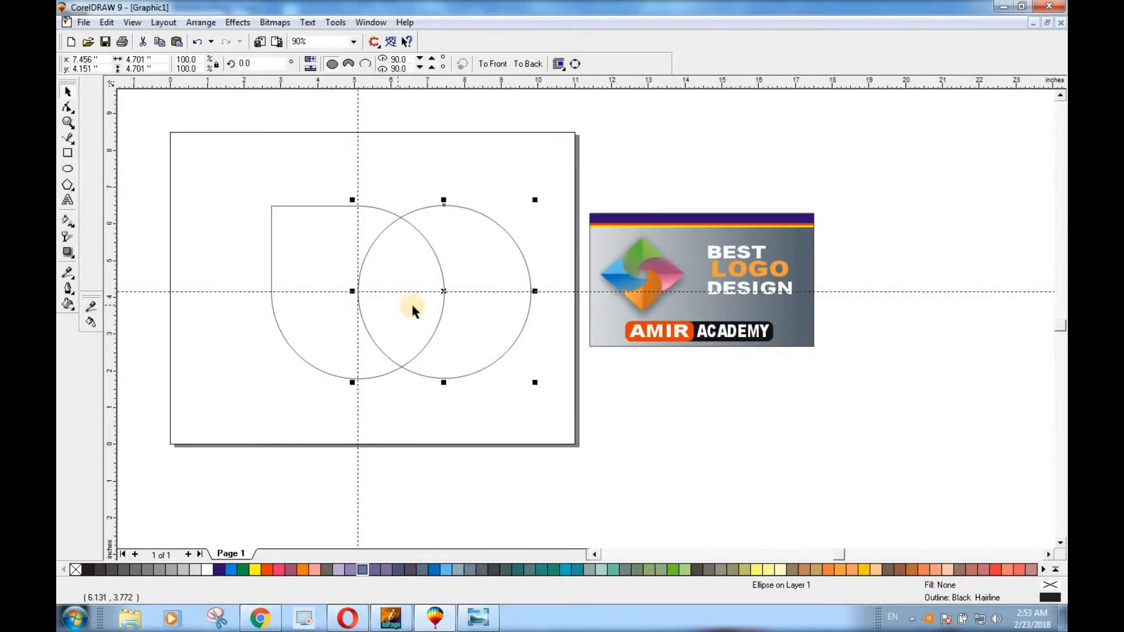
Delete the horizontal and vertical guidelines
{"action": "left_click", "coordinate": [227, 291]}
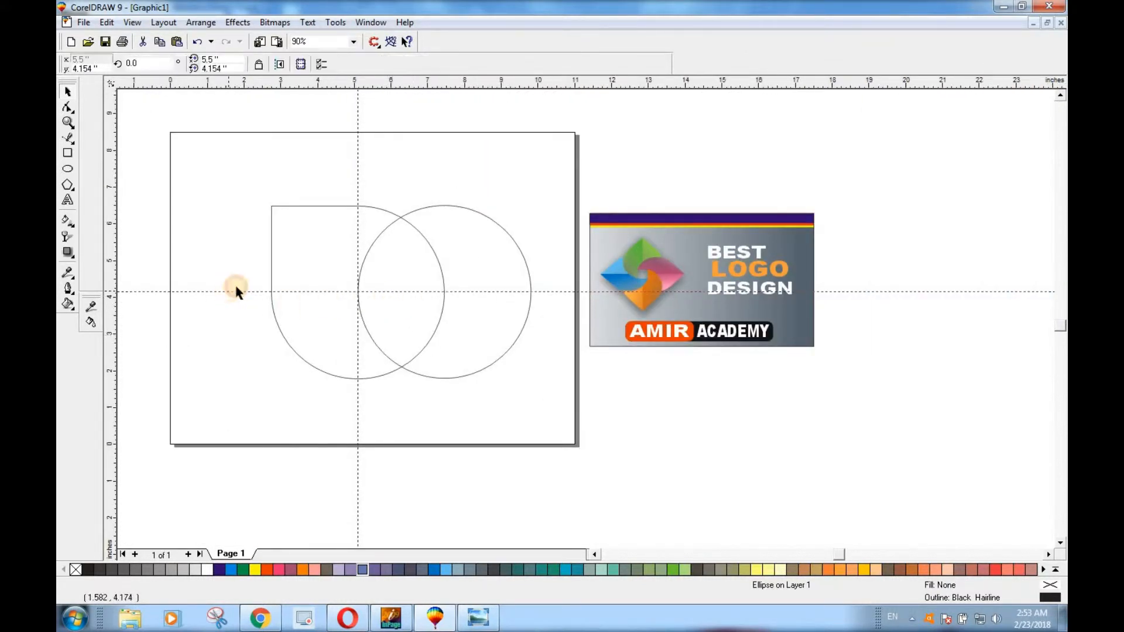
{"action": "key", "text": "Delete"}
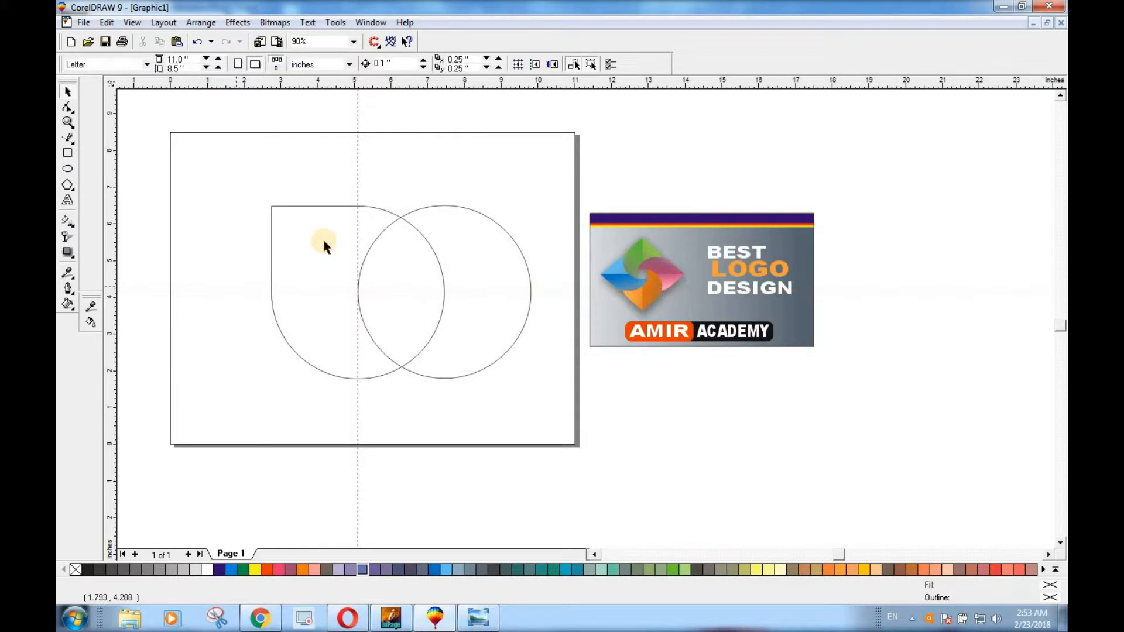
{"action": "left_click", "coordinate": [358, 192]}
{"action": "key", "text": "Delete"}
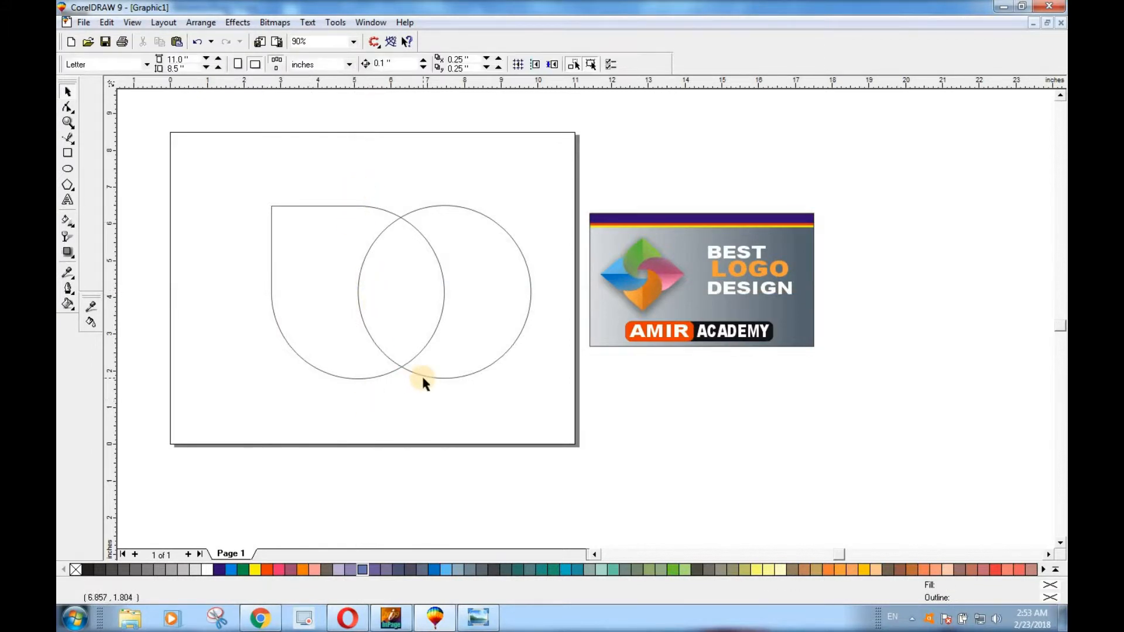
{"action": "left_click", "coordinate": [291, 263]}
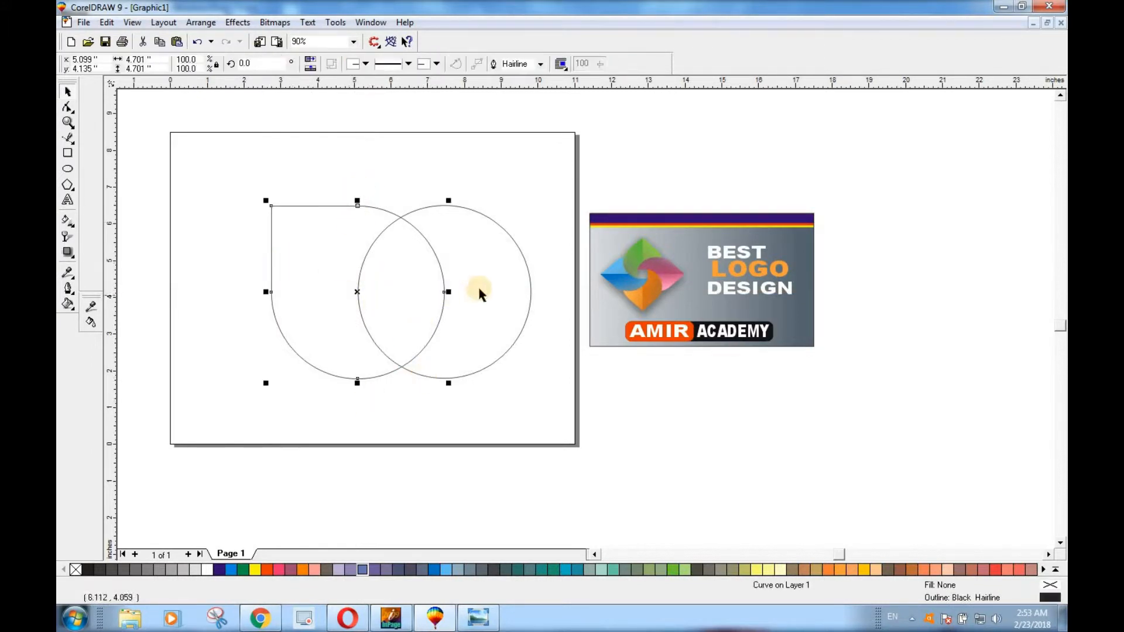
{"action": "left_click", "coordinate": [478, 281], "text": "shift"}
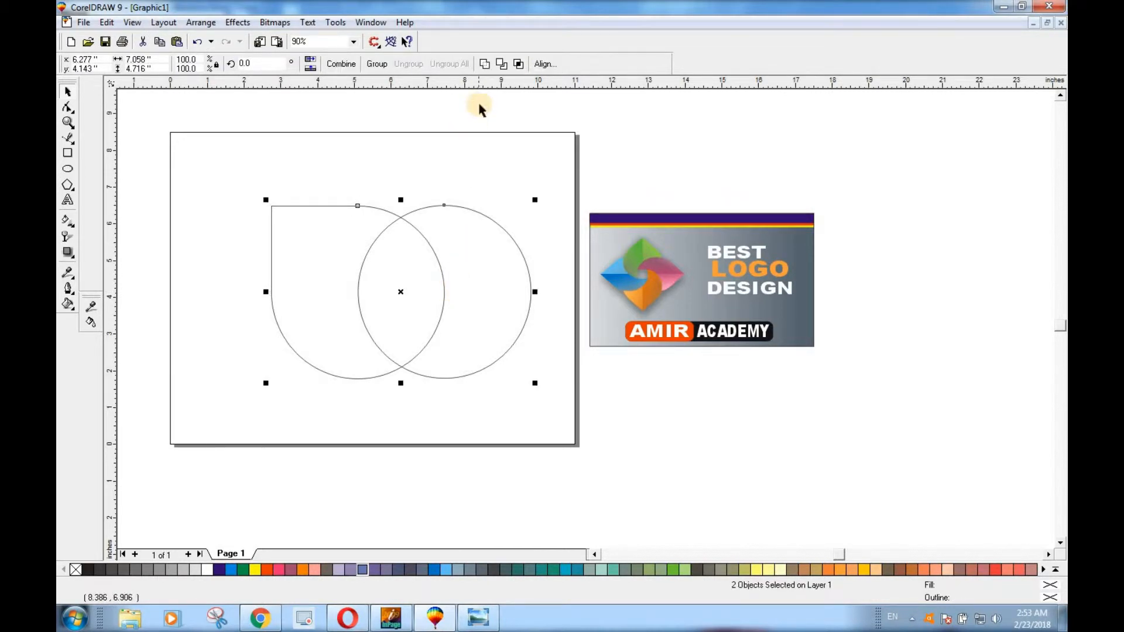
{"action": "left_click", "coordinate": [502, 64]}
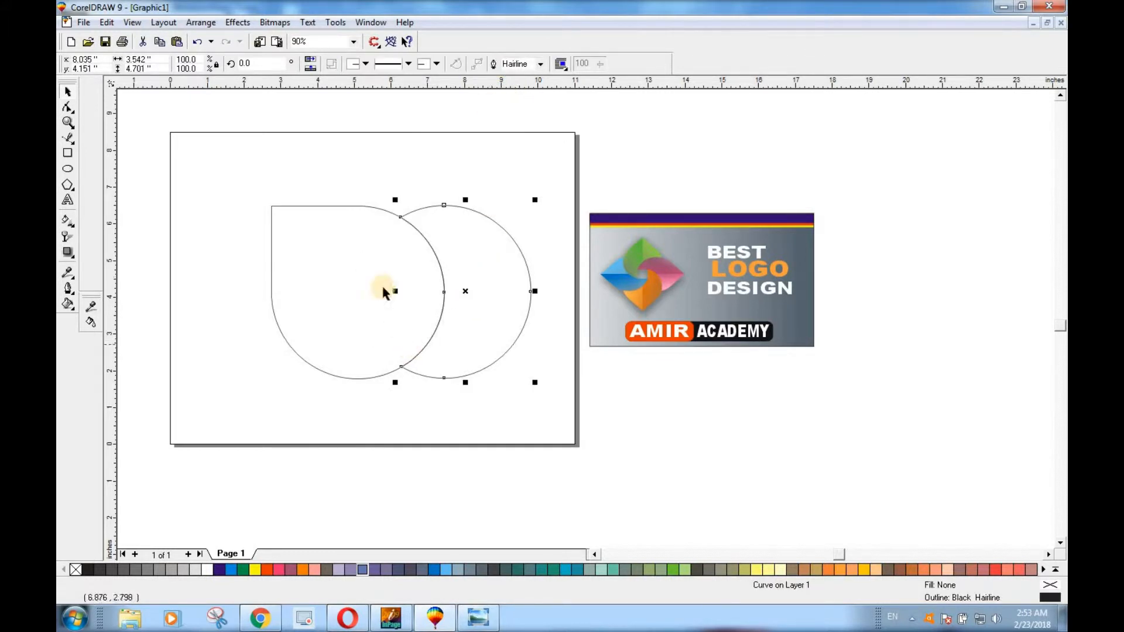
{"action": "left_click_drag", "start_coordinate": [482, 339], "coordinate": [594, 477]}
{"action": "key", "text": "ctrl+z"}
{"action": "key", "text": "ctrl+z"}
Trim the teardrop shape with the overlapping circle, keeping the crescent-cut petal, and delete the circle
{"action": "left_click", "coordinate": [477, 304]}
{"action": "left_click", "coordinate": [477, 301]}
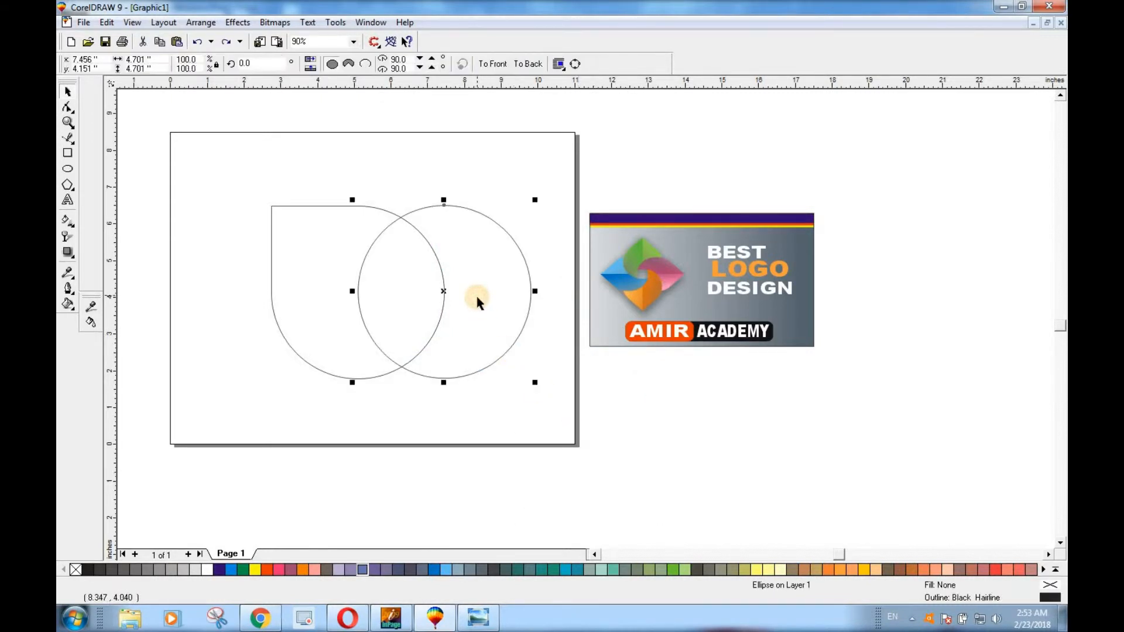
{"action": "left_click", "coordinate": [327, 237], "text": "shift"}
{"action": "left_click", "coordinate": [501, 64]}
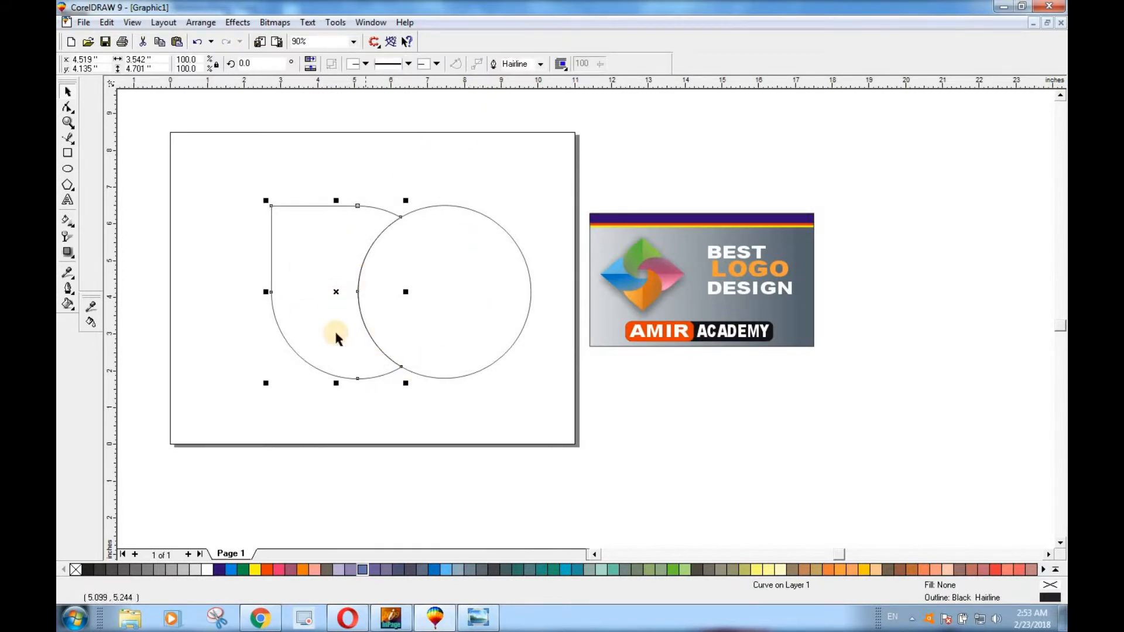
{"action": "left_click_drag", "start_coordinate": [433, 293], "coordinate": [559, 444]}
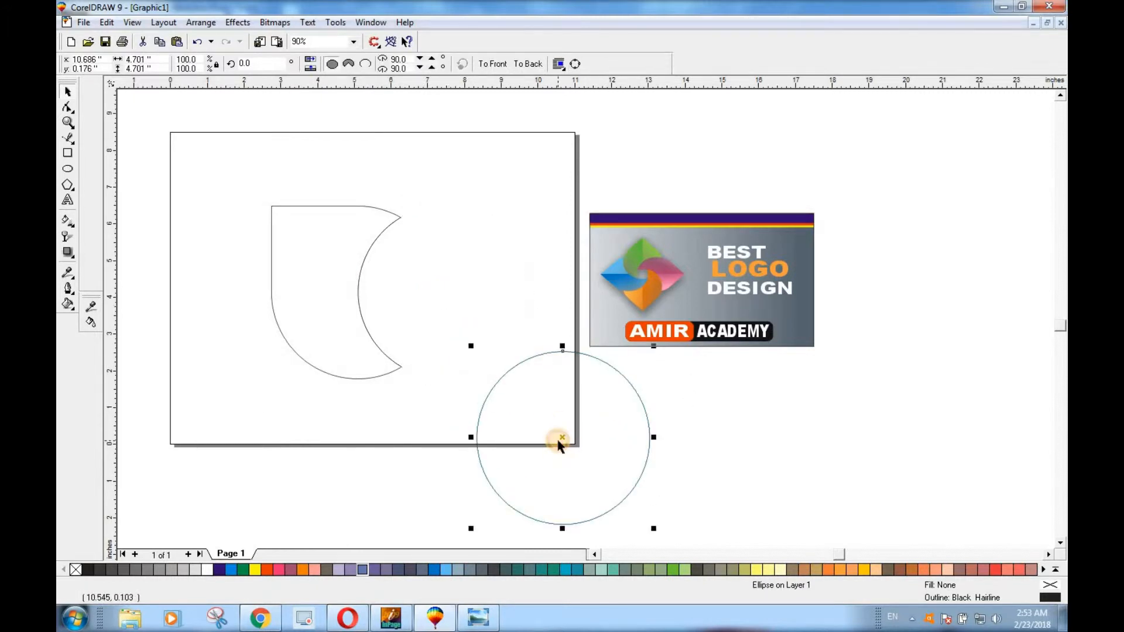
{"action": "key", "text": "Delete"}
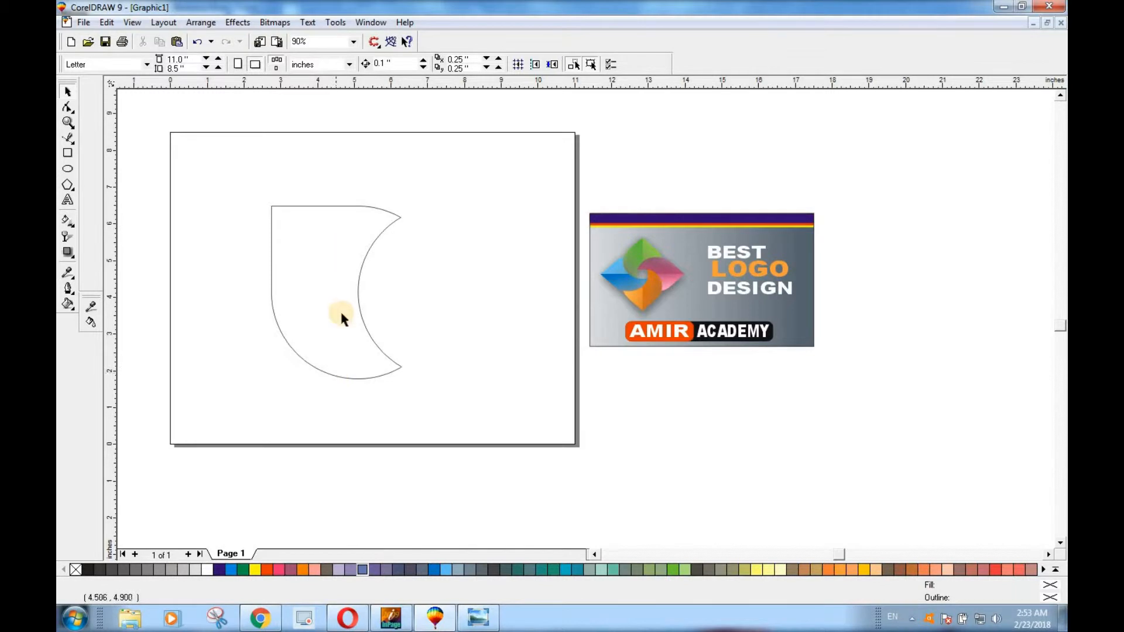
Move the trimmed petal up and left, close to the page's top edge
{"action": "left_click_drag", "start_coordinate": [327, 261], "coordinate": [297, 203]}
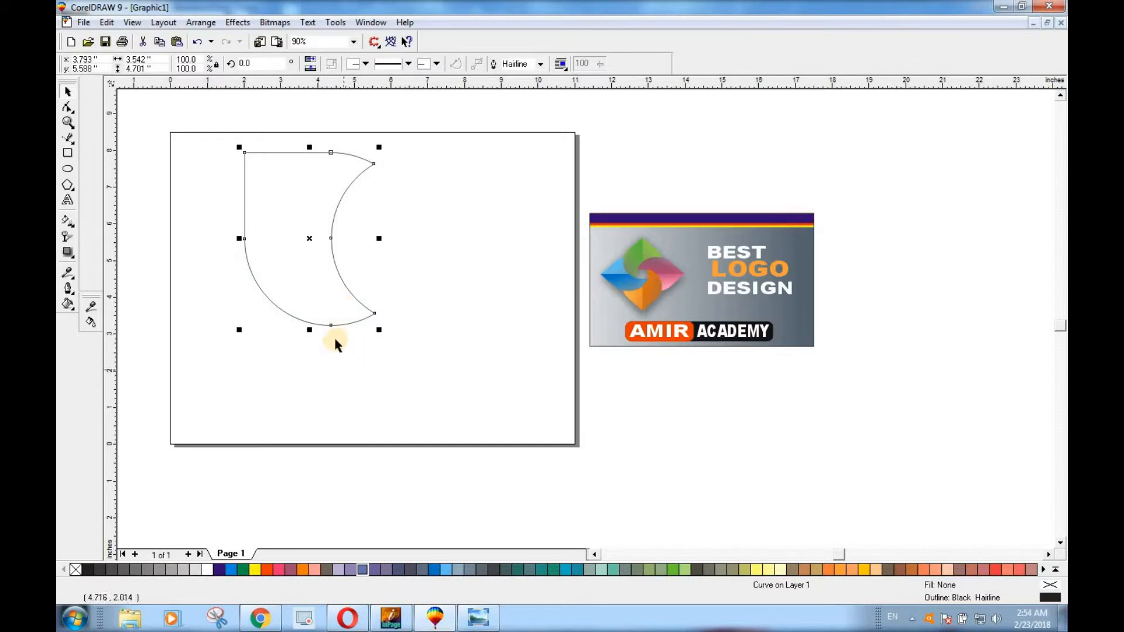
{"action": "left_click_drag", "start_coordinate": [309, 240], "coordinate": [305, 233]}
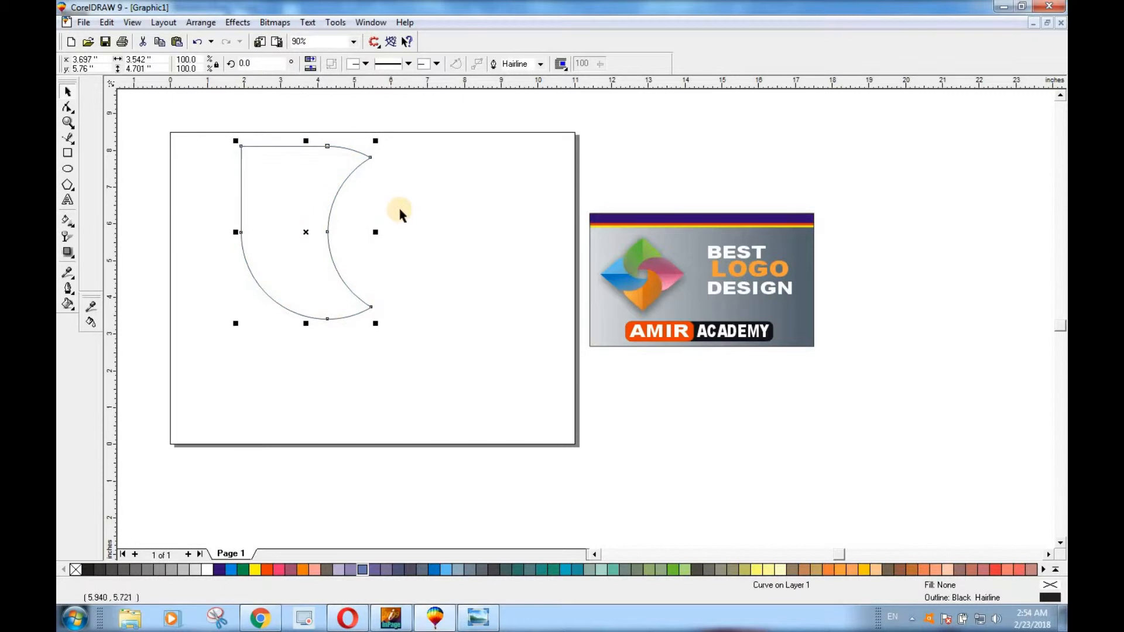
{"action": "left_click", "coordinate": [319, 218]}
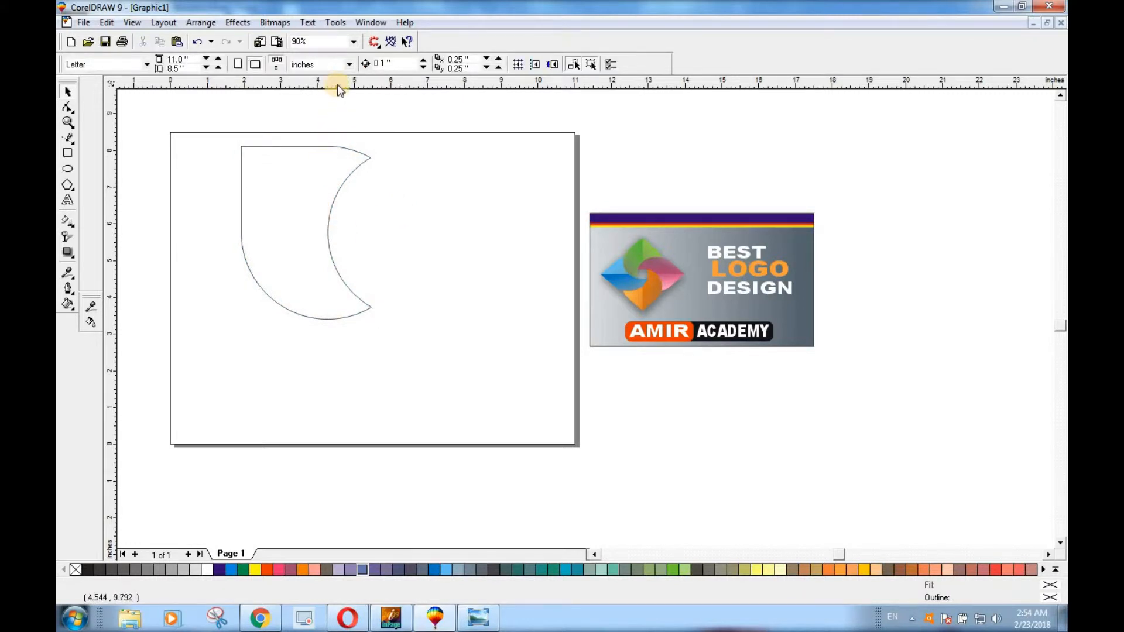
Place a horizontal guideline along the petal's straight top edge and fill the petal with 30% Black
{"action": "left_click_drag", "start_coordinate": [335, 121], "coordinate": [330, 146]}
{"action": "scroll", "coordinate": [296, 133], "scroll_direction": "up", "scroll_amount": 3}
{"action": "scroll", "coordinate": [289, 161], "scroll_direction": "down", "scroll_amount": 3}
{"action": "left_click", "coordinate": [314, 350]}
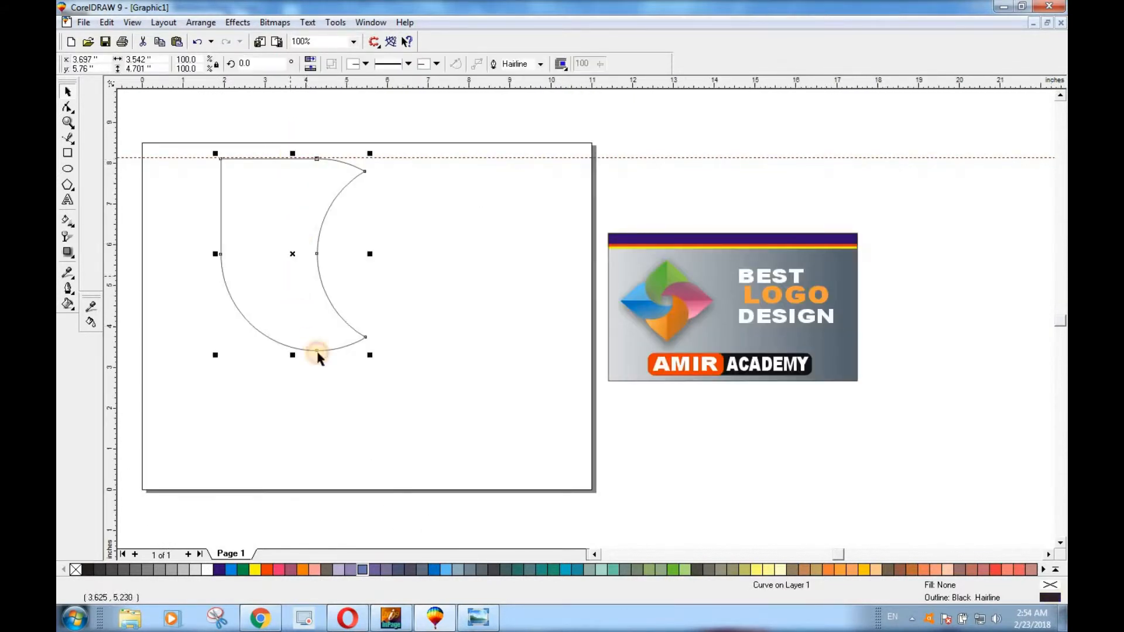
{"action": "left_click", "coordinate": [169, 569]}
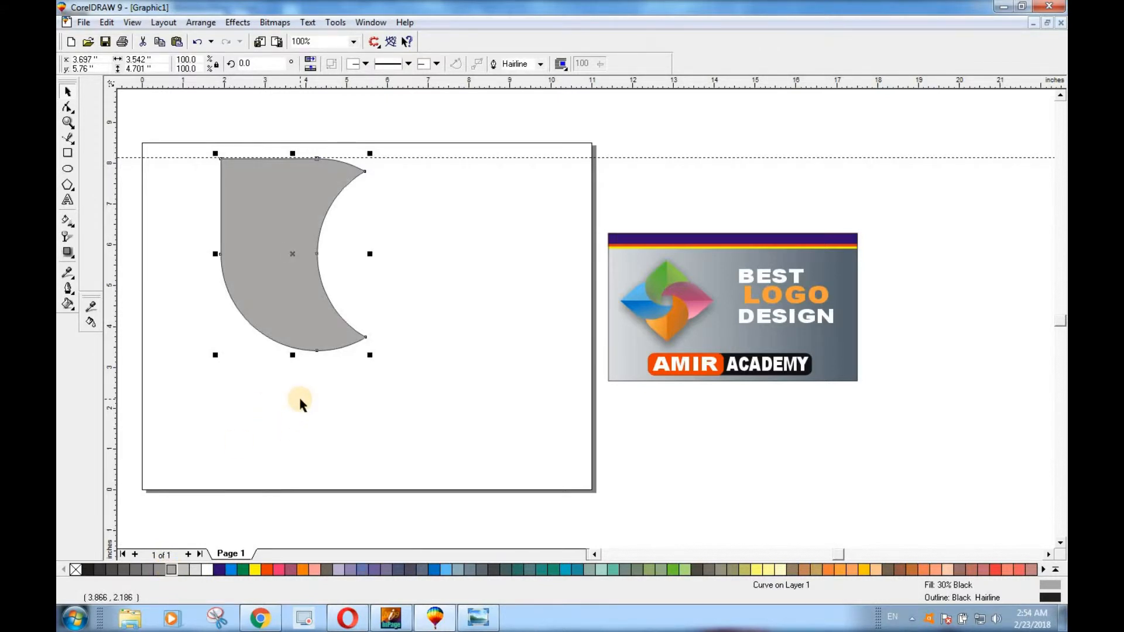
Duplicate the petal and turn the copy with a 90-degree rotation and horizontal and vertical mirroring so its square corner faces upper right
{"action": "left_click", "coordinate": [254, 63]}
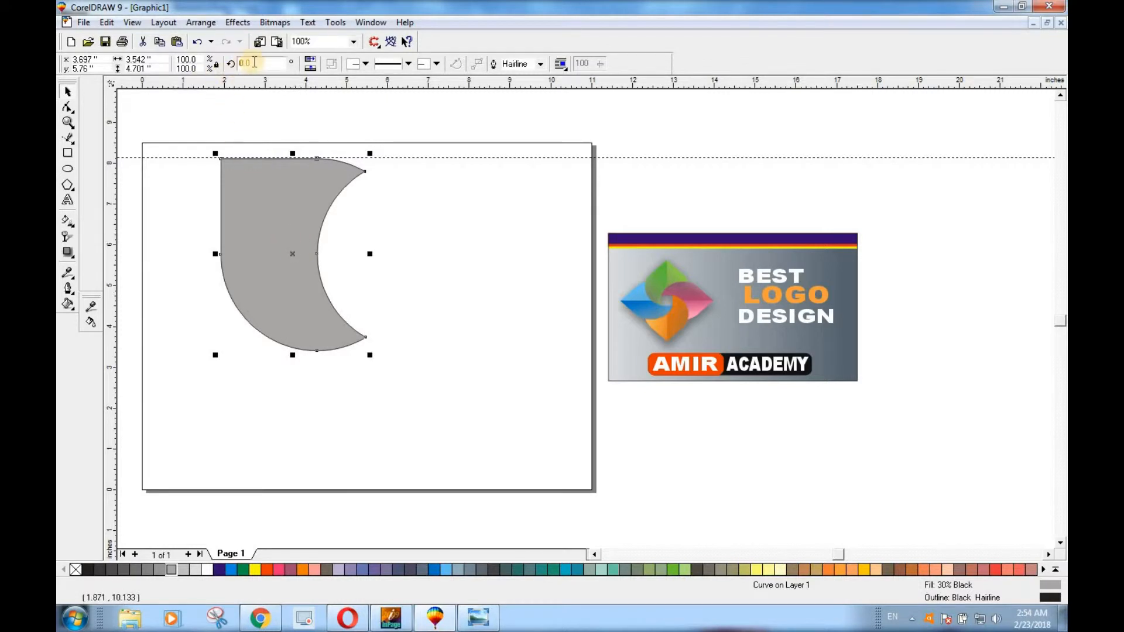
{"action": "left_click", "coordinate": [311, 61]}
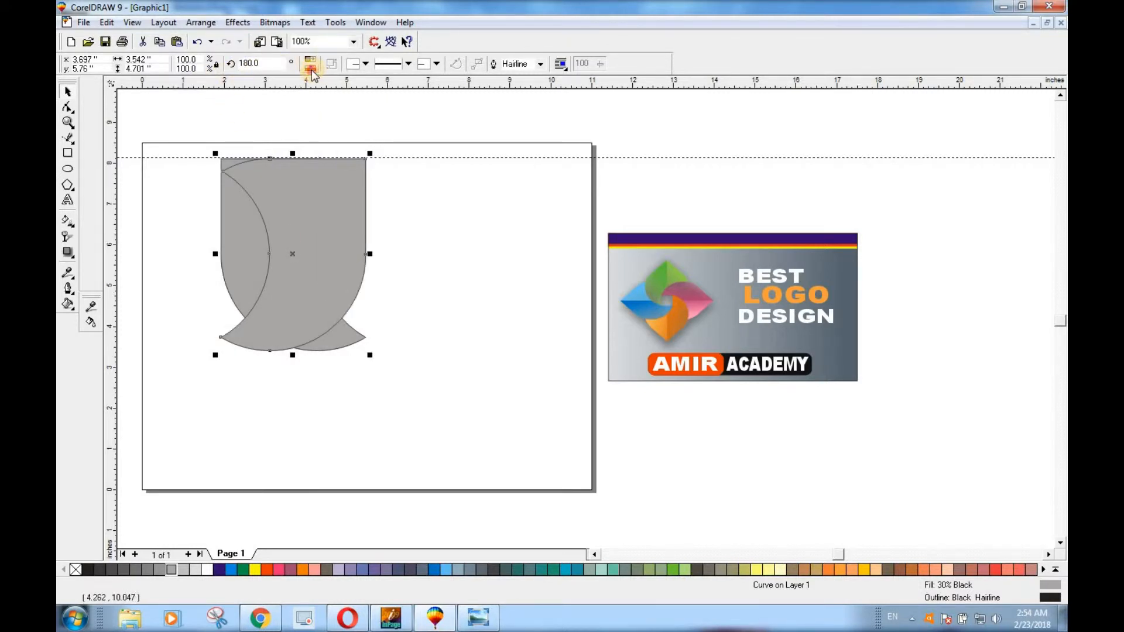
{"action": "left_click", "coordinate": [311, 69]}
{"action": "left_click", "coordinate": [232, 65]}
{"action": "type", "text": "9"}
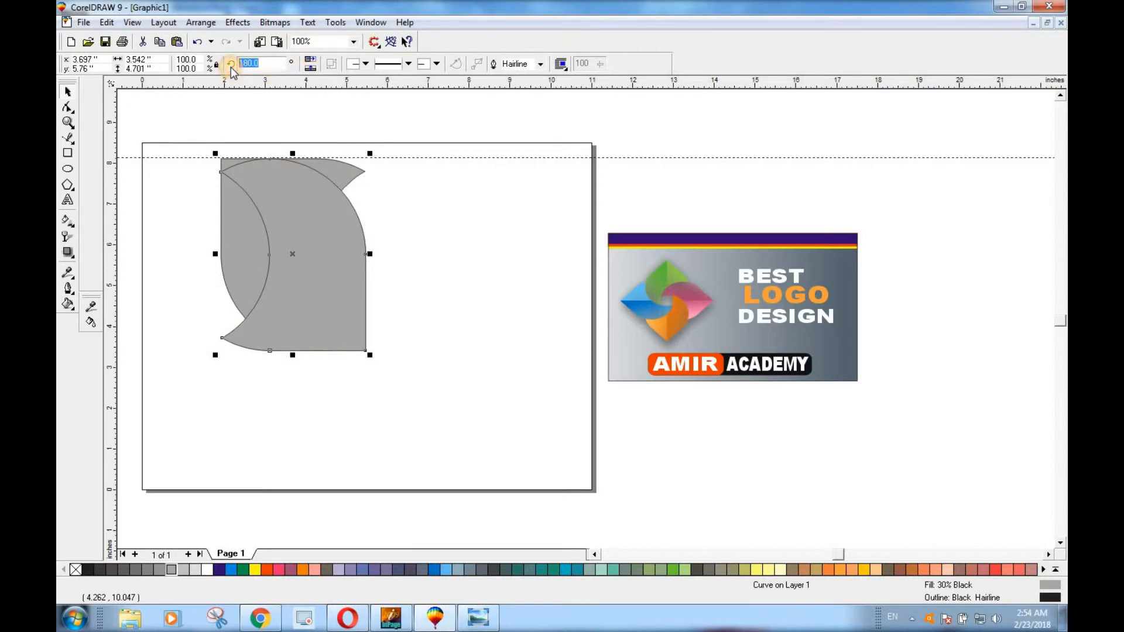
{"action": "type", "text": "0"}
{"action": "key", "text": "Return"}
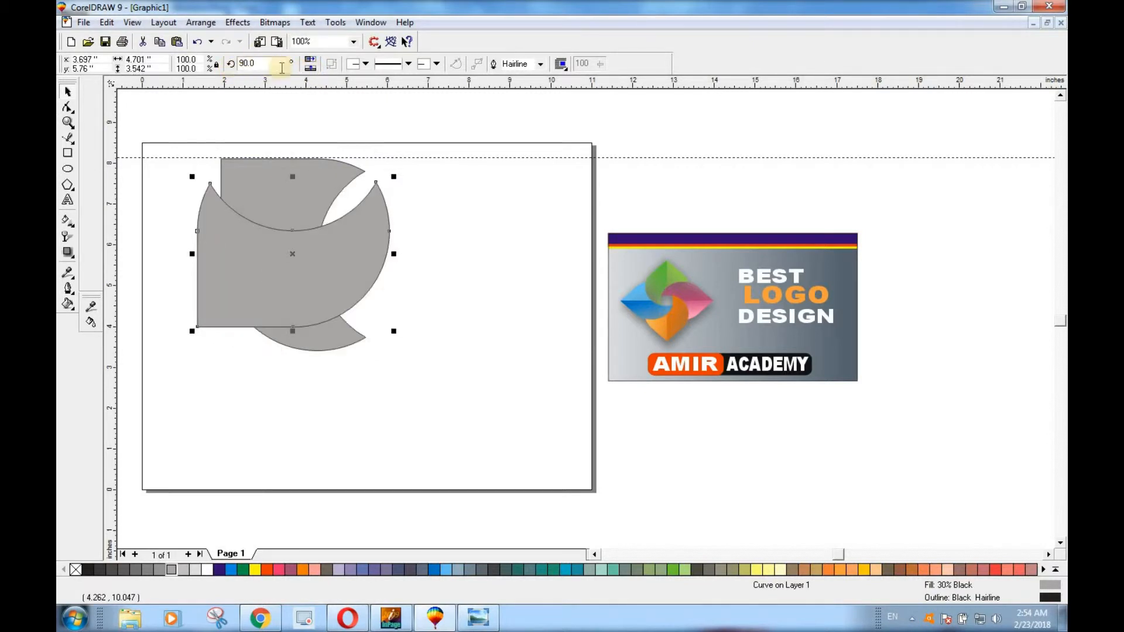
{"action": "left_click", "coordinate": [313, 66]}
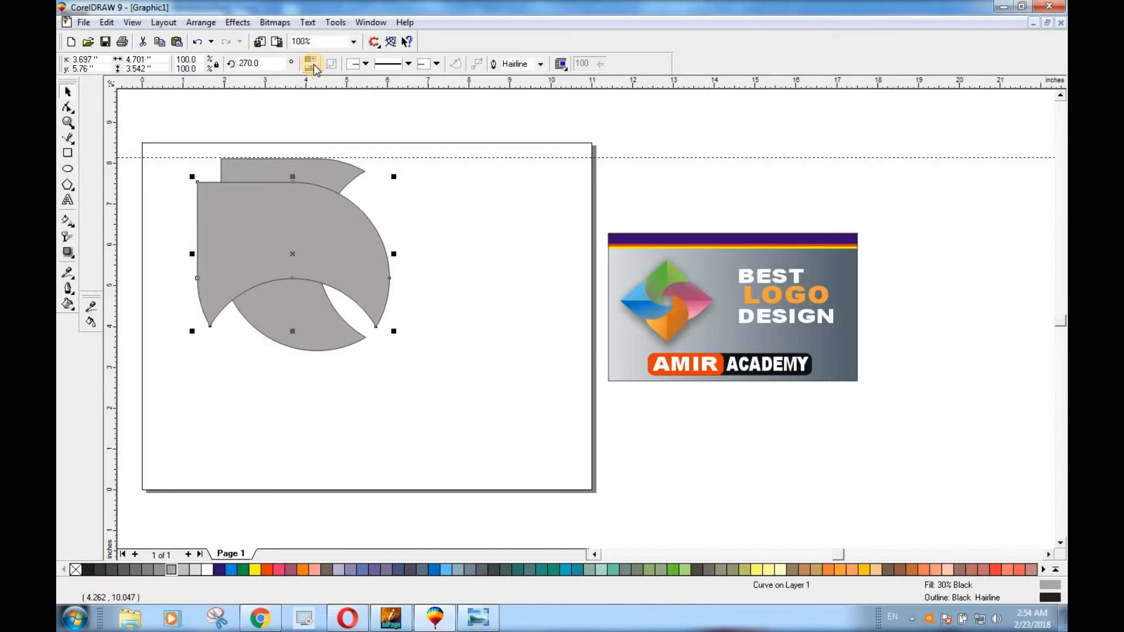
{"action": "left_click", "coordinate": [310, 61]}
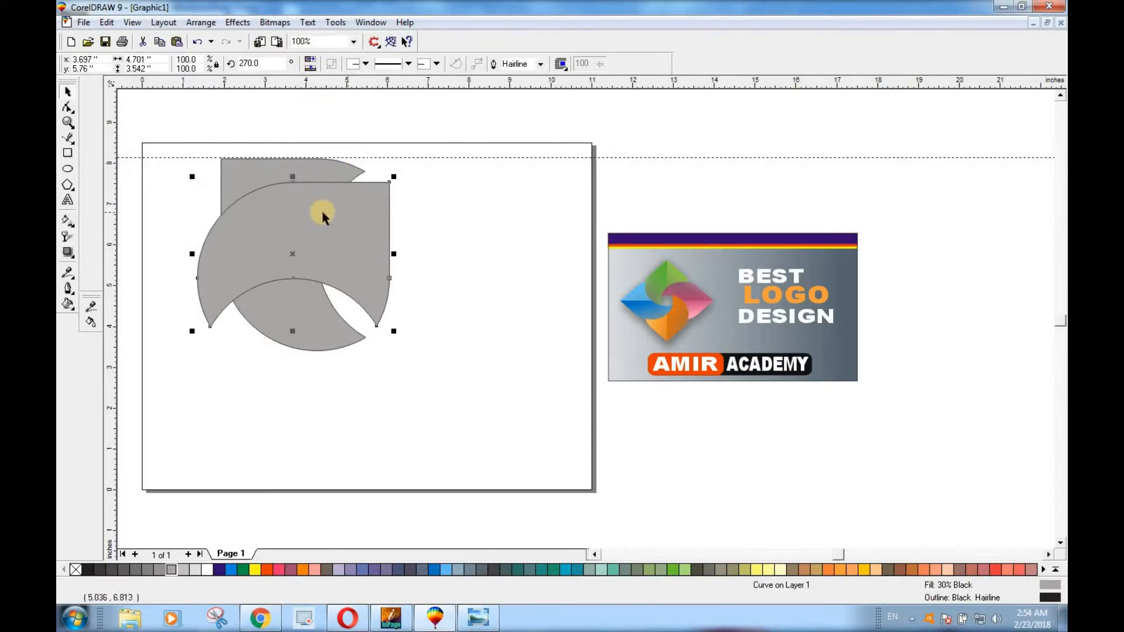
Move the petal copy beside the original with its top on the guideline, and nudge it left until its curve overlaps the original's concave edge
{"action": "left_click_drag", "start_coordinate": [295, 233], "coordinate": [487, 206]}
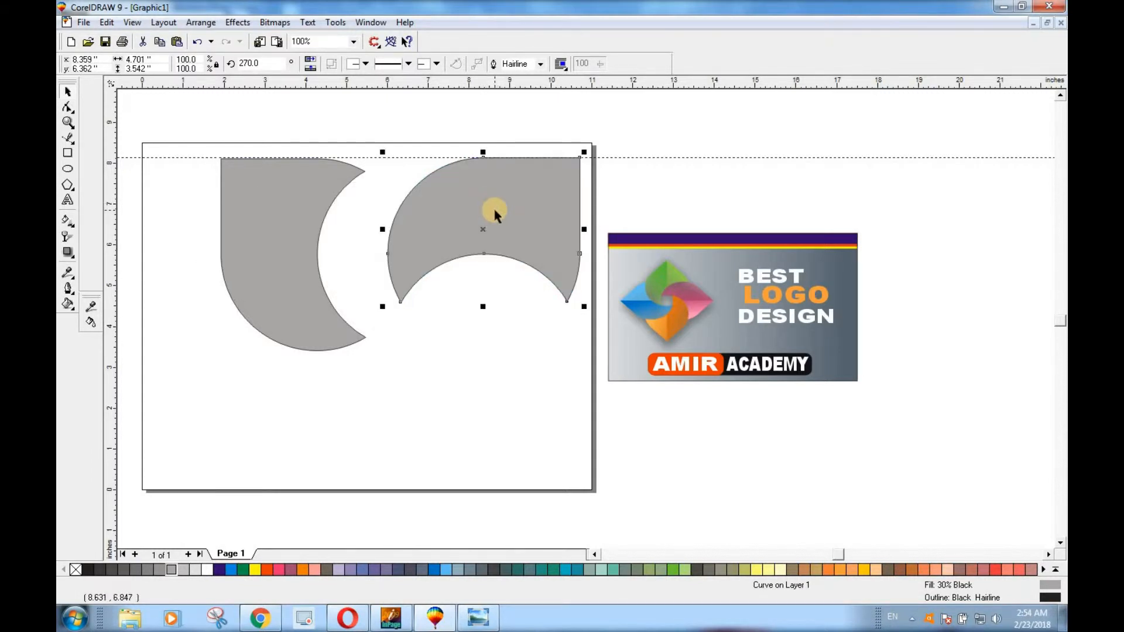
{"action": "key", "text": "Left"}
{"action": "key", "text": "Left"}
{"action": "key", "text": "Left"}
{"action": "key", "text": "Left"}
{"action": "key", "text": "Left"}
{"action": "key", "text": "Left"}
{"action": "key", "text": "Left"}
{"action": "key", "text": "Left"}
{"action": "key", "text": "Left"}
{"action": "key", "text": "Left"}
{"action": "key", "text": "Left"}
{"action": "key", "text": "Left"}
{"action": "key", "text": "Left"}
{"action": "key", "text": "Left"}
{"action": "key", "text": "Left"}
{"action": "key", "text": "Left"}
{"action": "key", "text": "Left"}
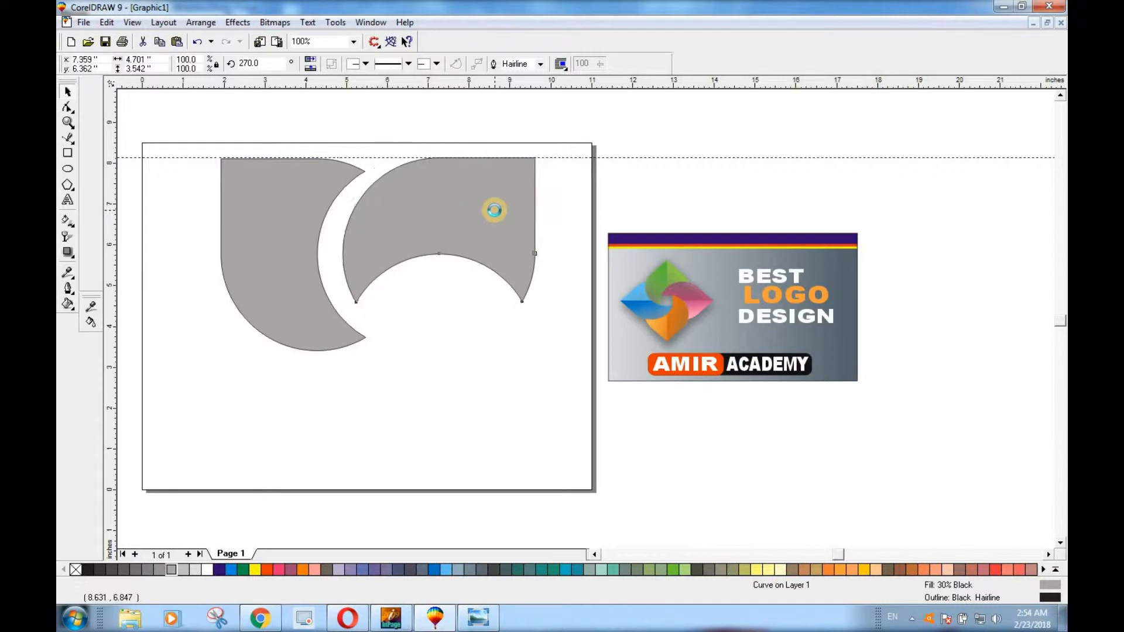
{"action": "key", "text": "Left"}
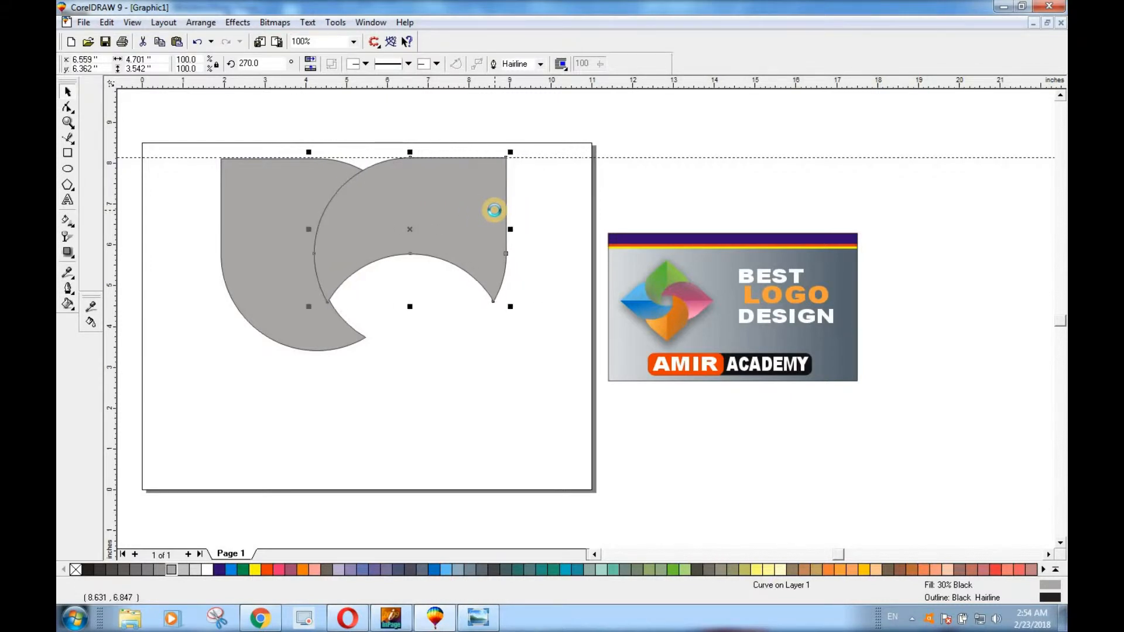
{"action": "left_click", "coordinate": [399, 401]}
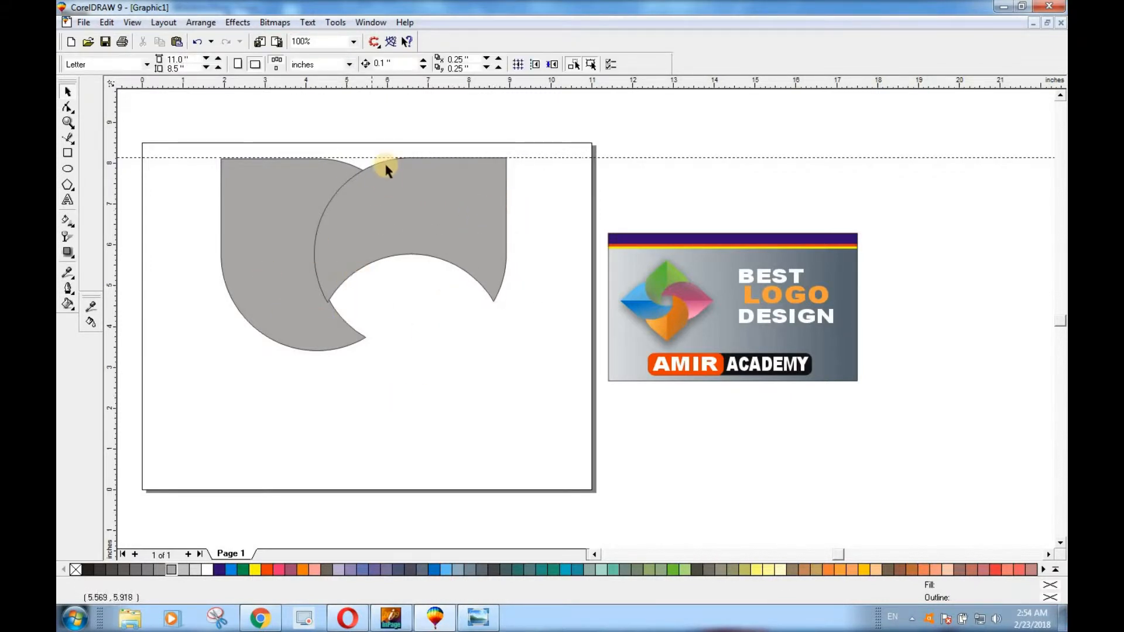
{"action": "scroll", "coordinate": [384, 161], "scroll_direction": "up", "scroll_amount": 2}
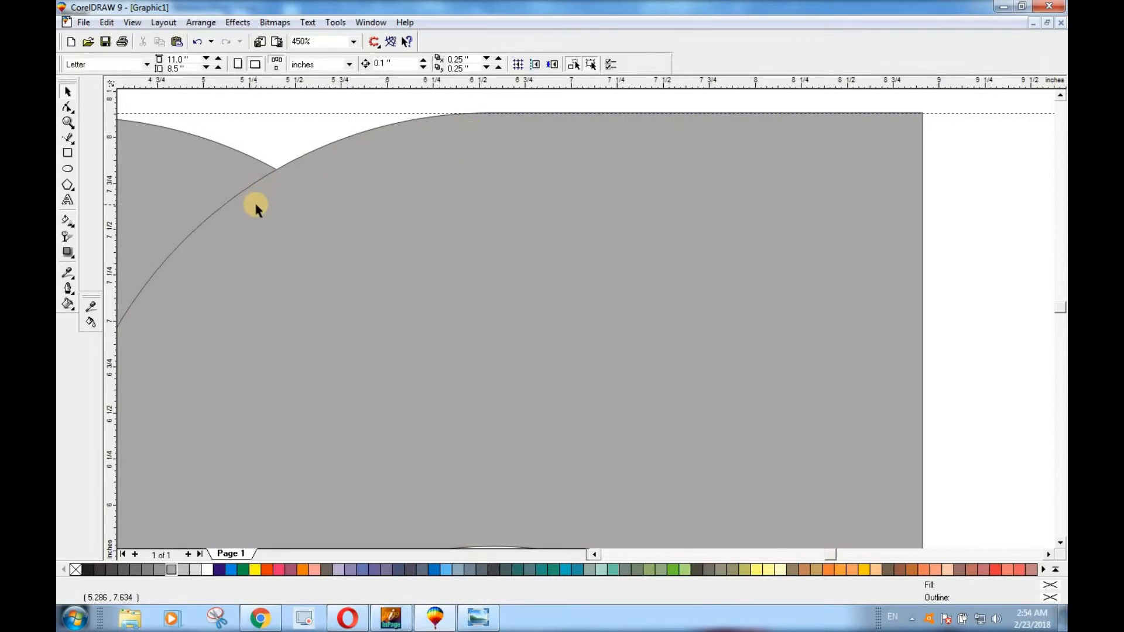
{"action": "scroll", "coordinate": [254, 201], "scroll_direction": "down", "scroll_amount": 2}
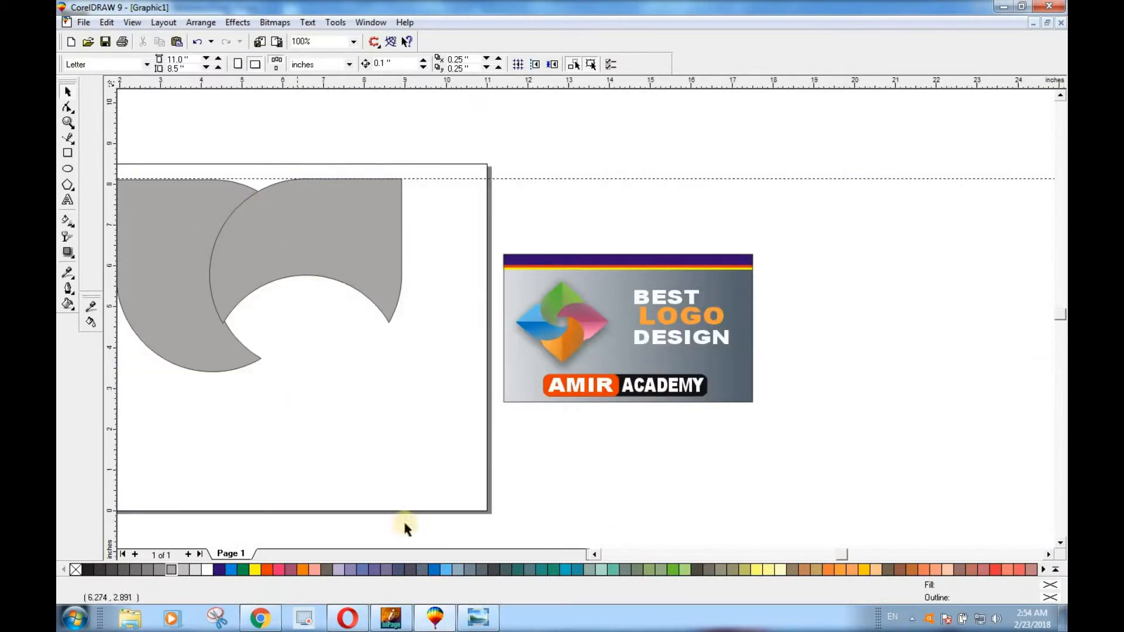
{"action": "left_click", "coordinate": [595, 553]}
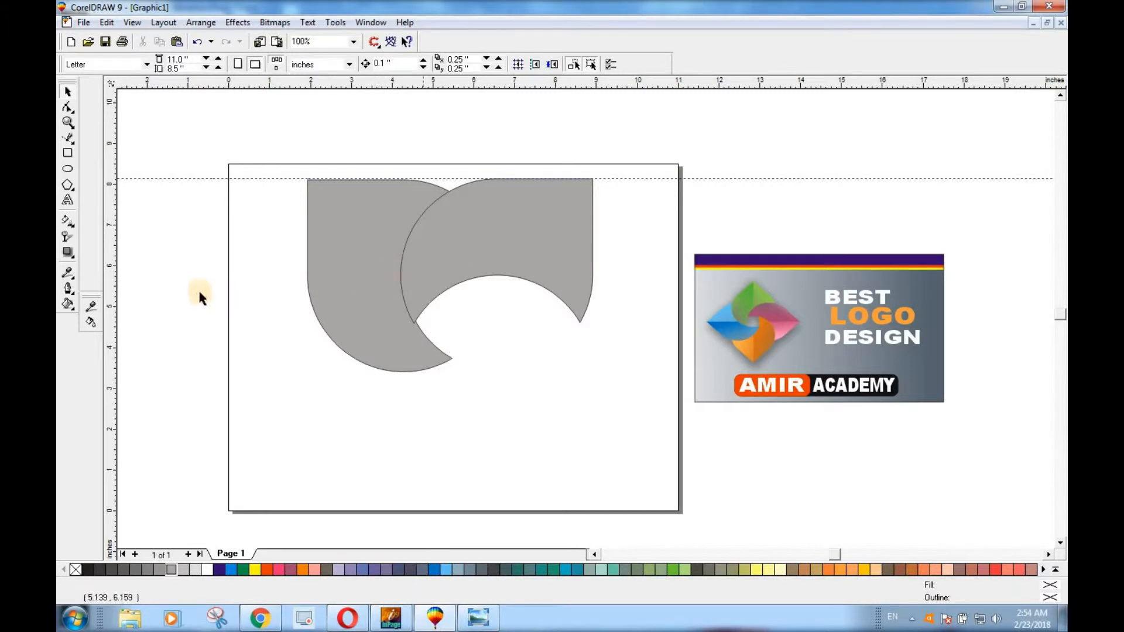
{"action": "left_click", "coordinate": [510, 232]}
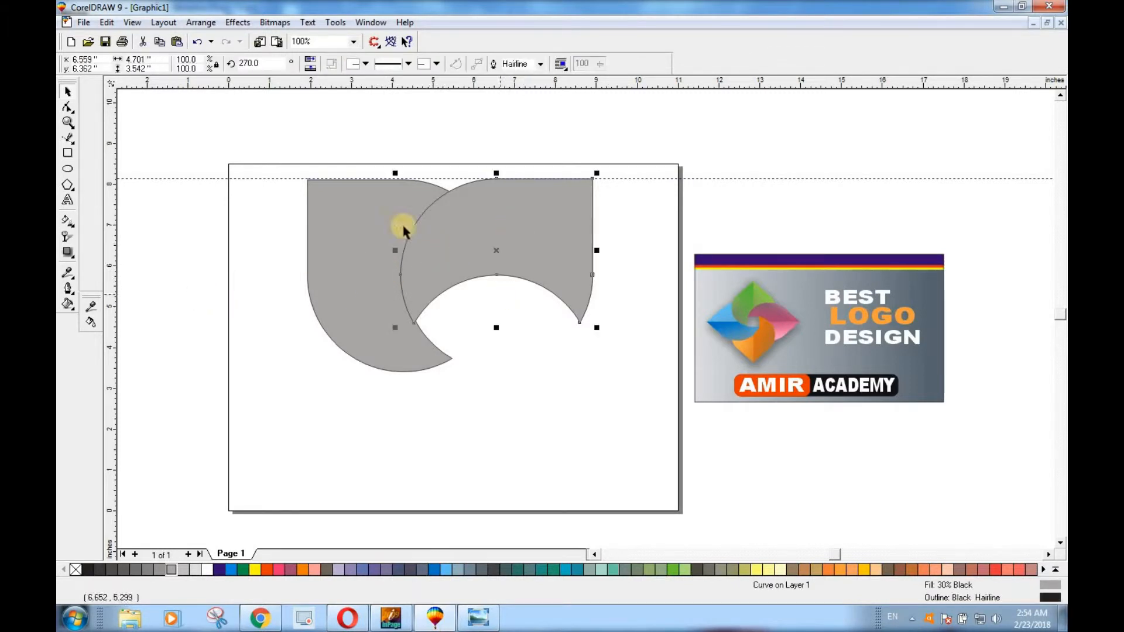
{"action": "left_click_drag", "start_coordinate": [266, 65], "coordinate": [234, 74]}
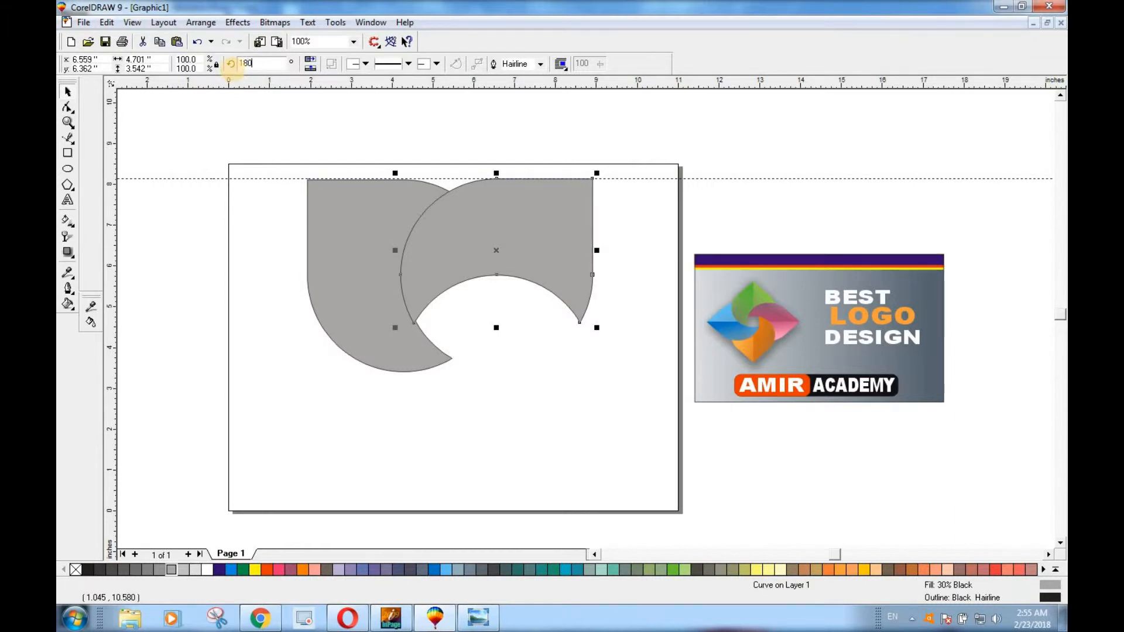
{"action": "key", "text": "Return"}
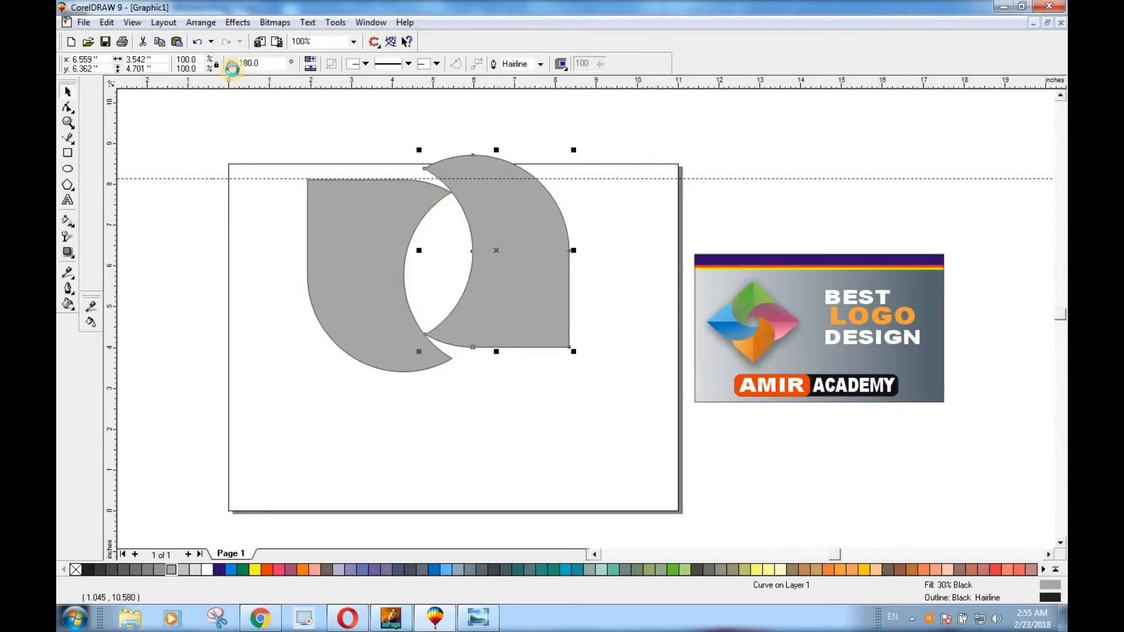
{"action": "key", "text": "ctrl+z"}
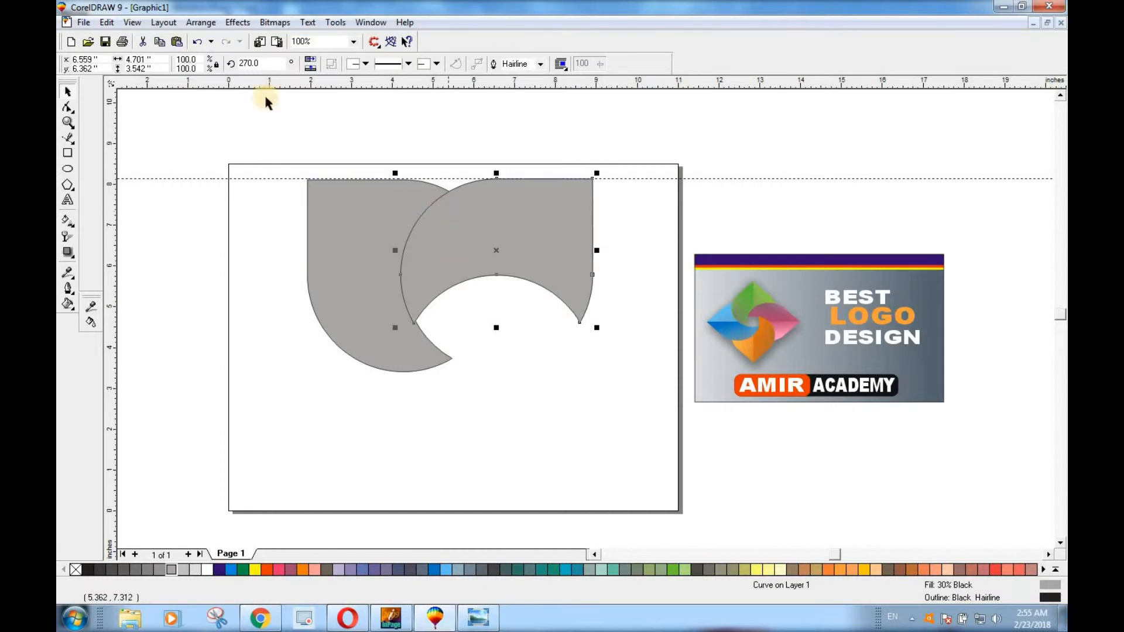
Duplicate the upper-right petal, set the copy's rotation to 180 degrees, and place a vertical guideline along the original petal's outer straight edge
{"action": "left_click_drag", "start_coordinate": [263, 65], "coordinate": [229, 65]}
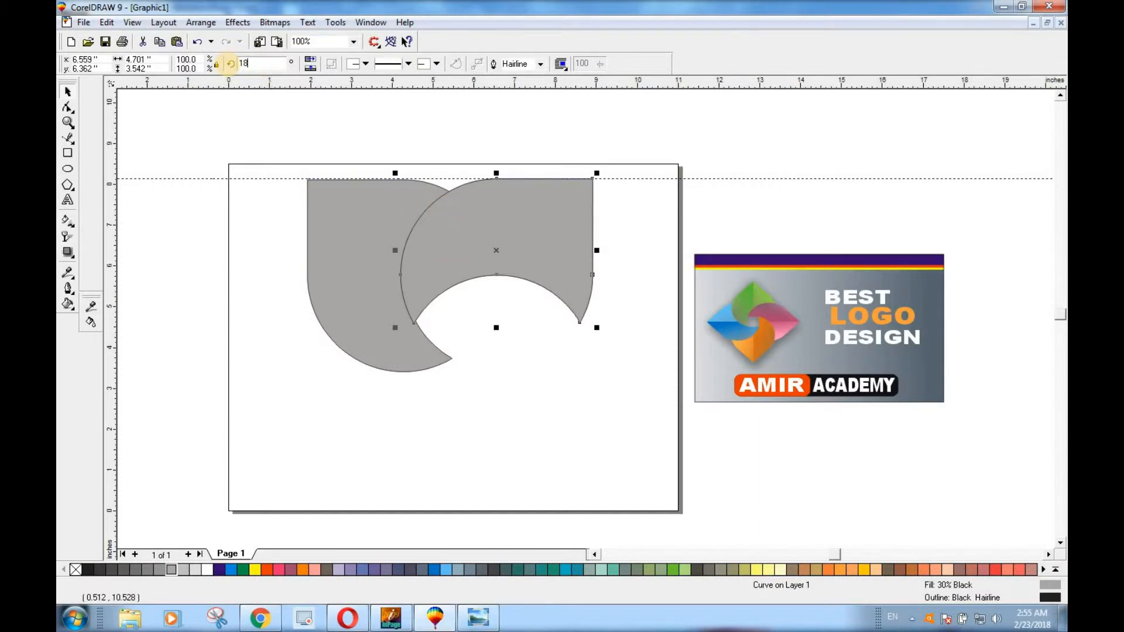
{"action": "type", "text": "180"}
{"action": "key", "text": "Return"}
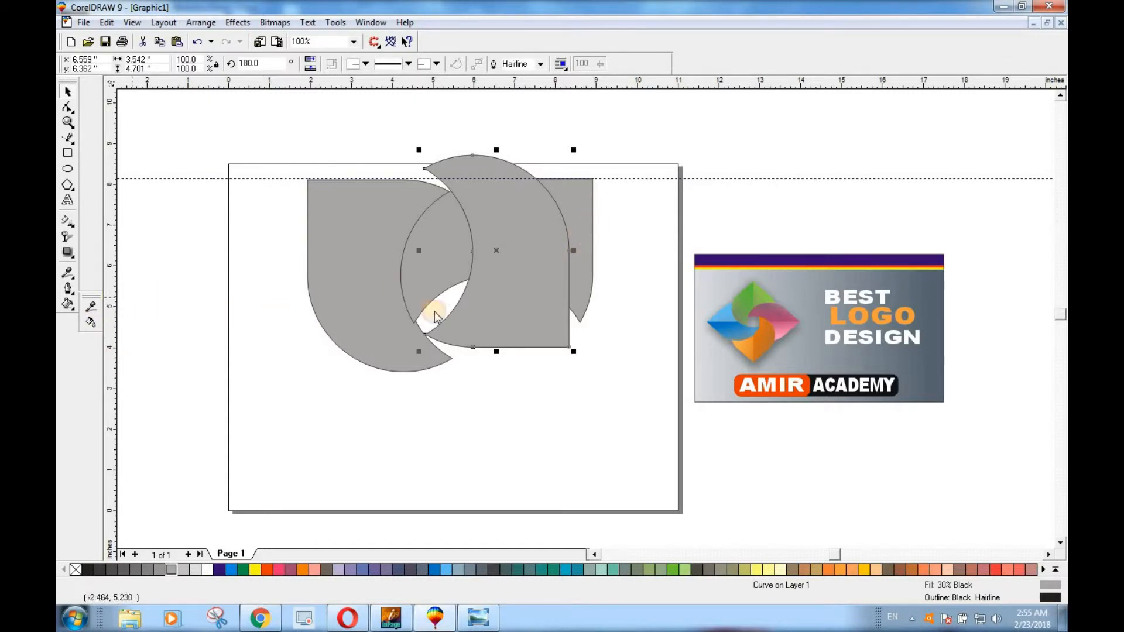
{"action": "left_click_drag", "start_coordinate": [596, 320], "coordinate": [593, 320]}
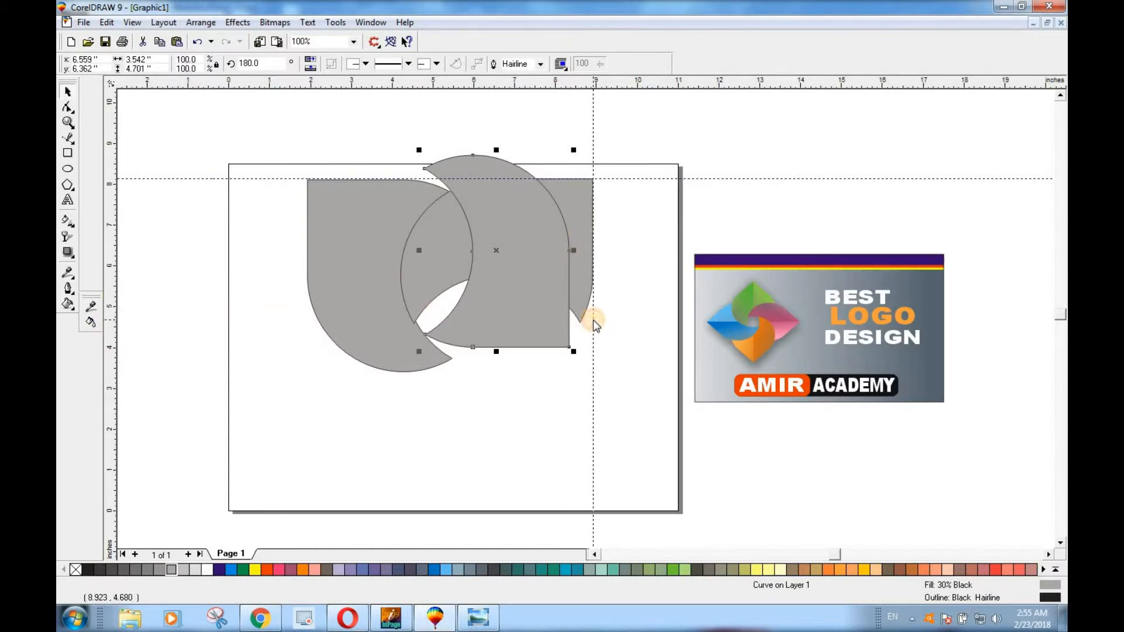
Move the rotated copy below the upper-right petal, flush with the vertical guideline, and nudge it up until its curve meets the petal's concave edge
{"action": "left_click", "coordinate": [555, 339]}
{"action": "left_click_drag", "start_coordinate": [530, 296], "coordinate": [555, 437]}
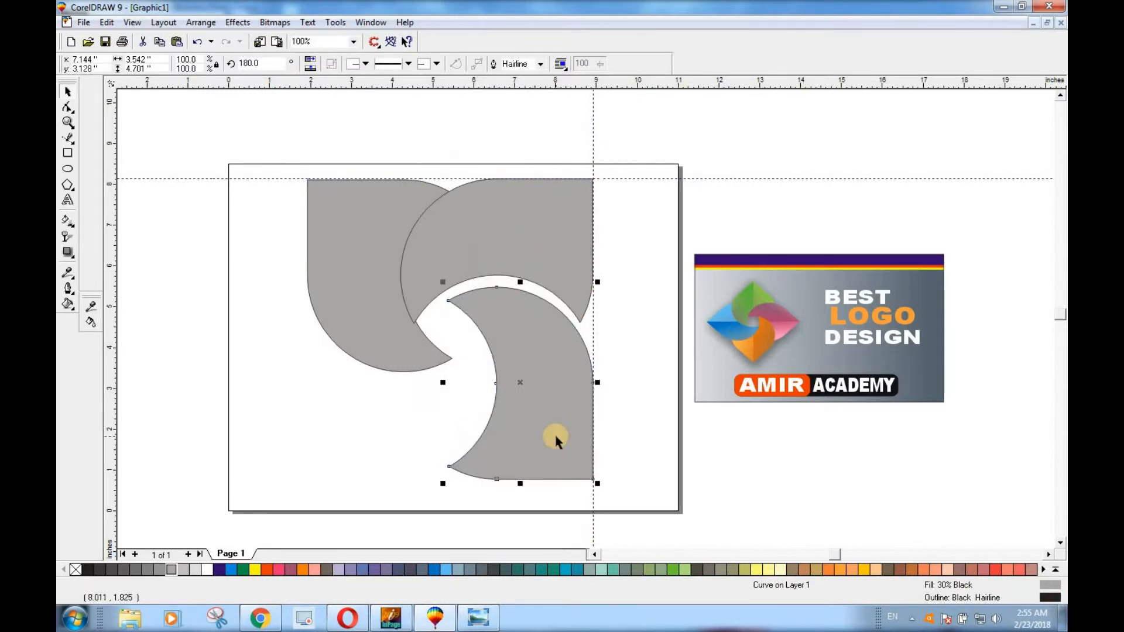
{"action": "key", "text": "Up"}
{"action": "key", "text": "Up"}
{"action": "key", "text": "Up"}
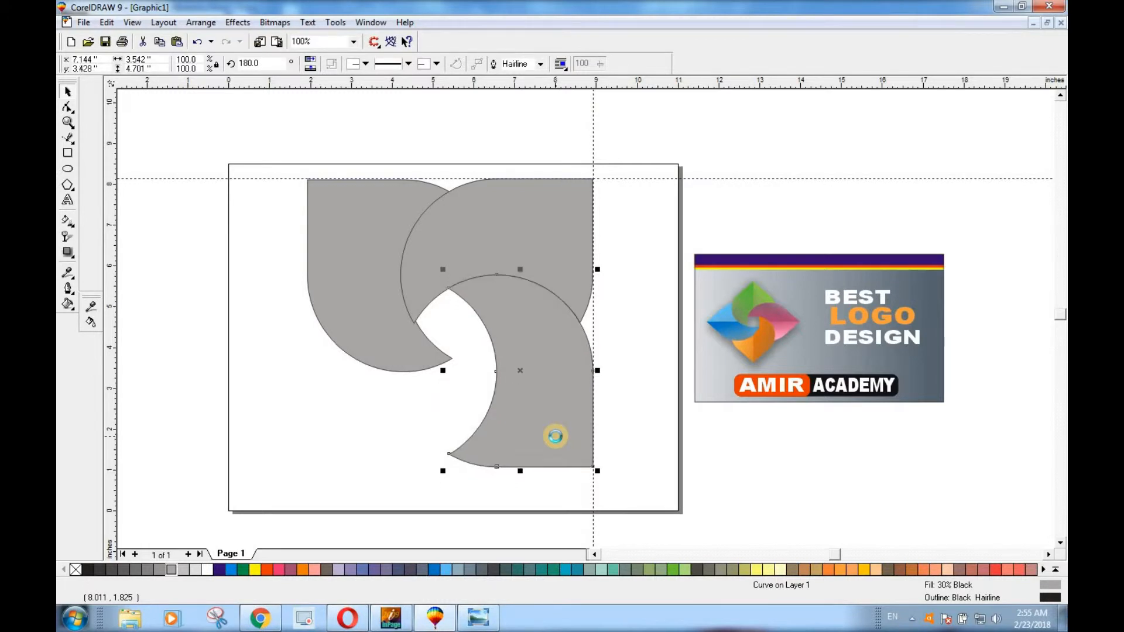
Place a horizontal guideline along the bottom straight edge of the lower-right petal
{"action": "left_click", "coordinate": [318, 458]}
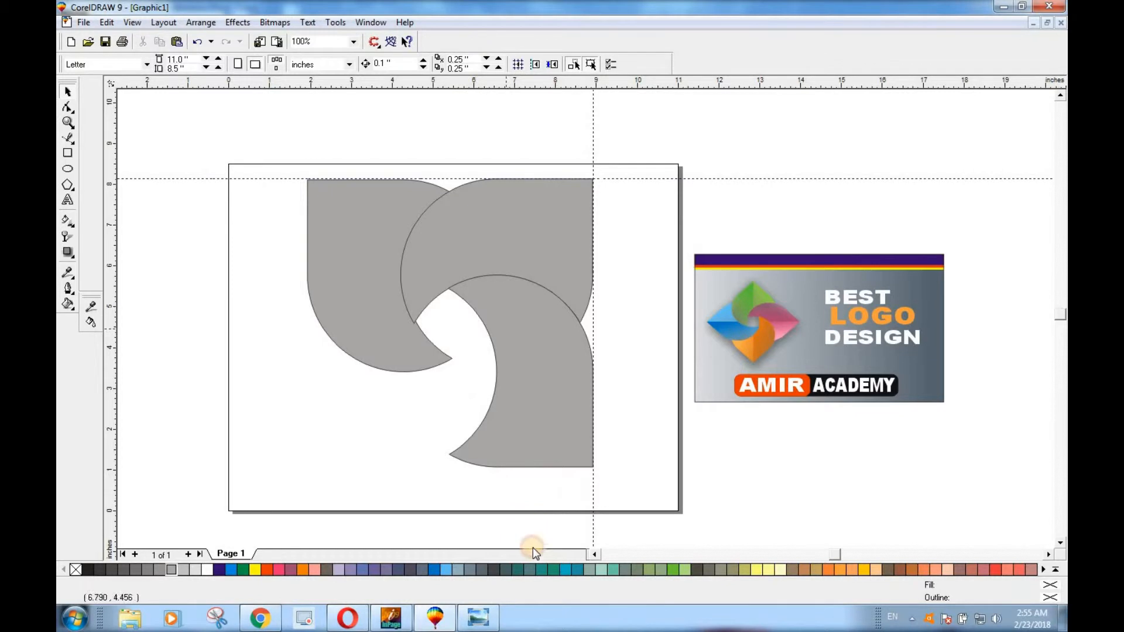
{"action": "left_click_drag", "start_coordinate": [523, 475], "coordinate": [510, 467]}
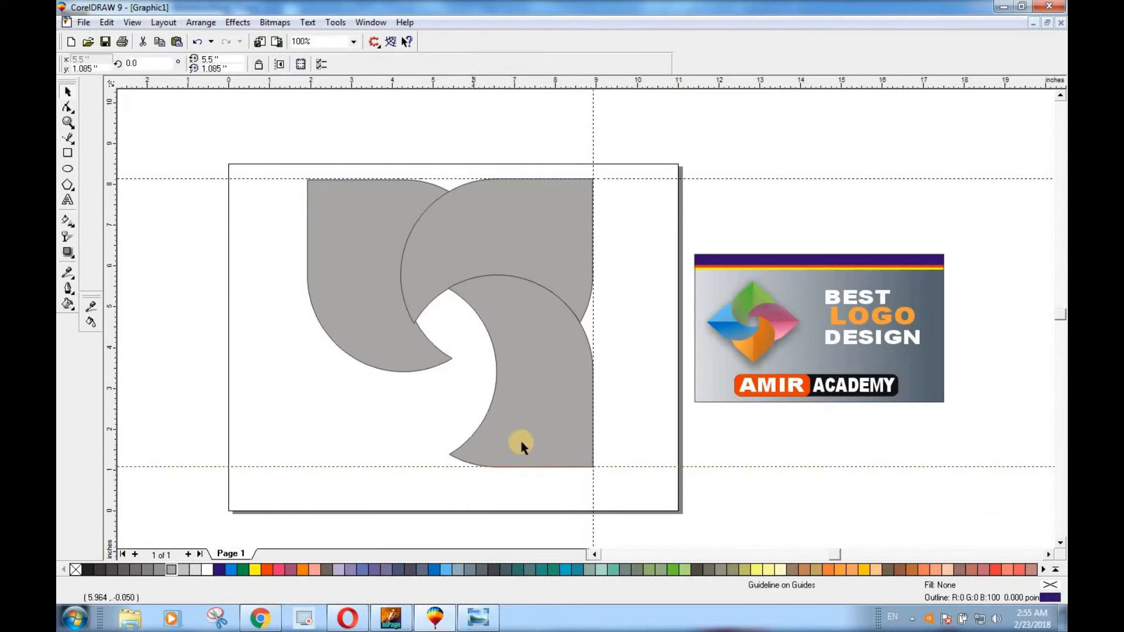
{"action": "left_click", "coordinate": [542, 406]}
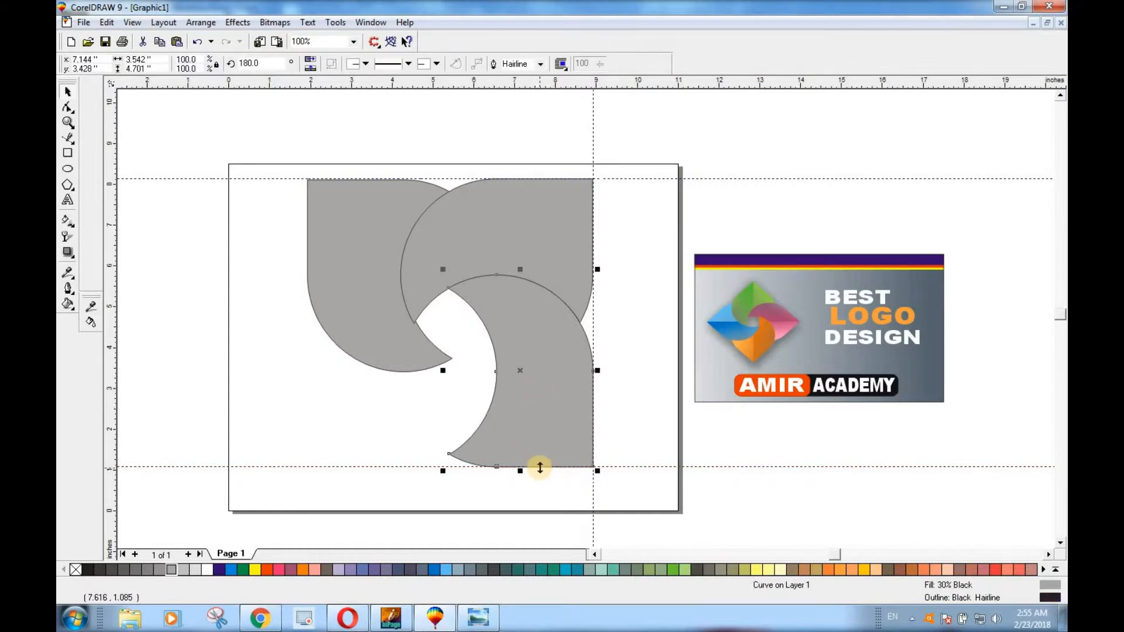
Duplicate the lower-right petal and set the copy's rotation to 90 degrees
{"action": "left_click", "coordinate": [239, 63]}
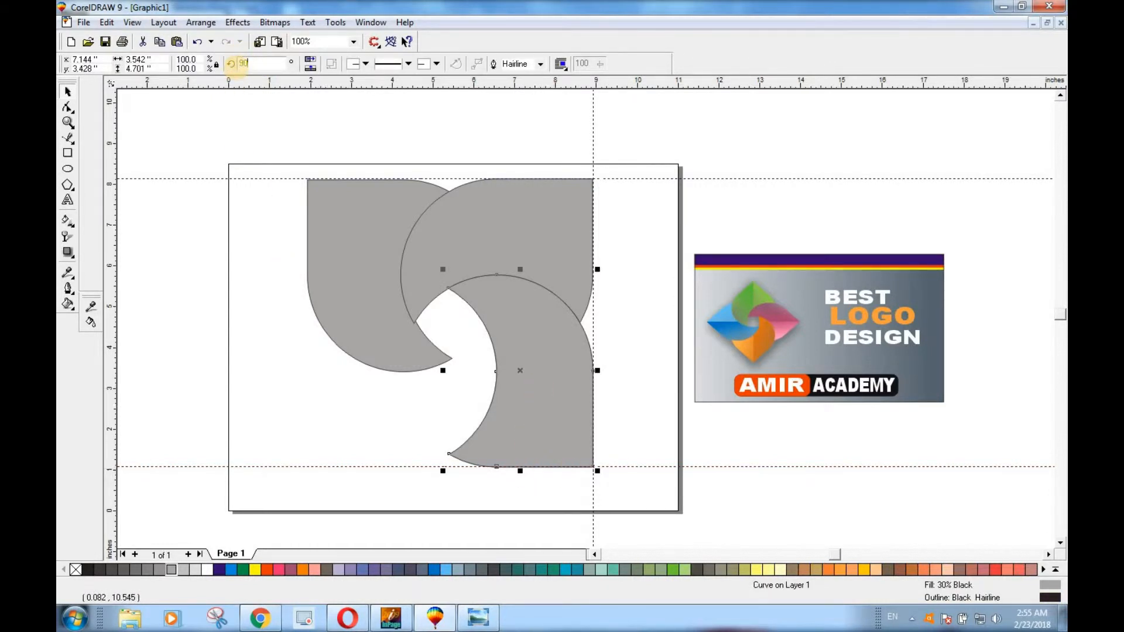
{"action": "type", "text": "90"}
{"action": "key", "text": "Return"}
Move the new copy to the lower-left corner on the bottom guideline and nudge it right until it closes the four-petal ring
{"action": "left_click_drag", "start_coordinate": [507, 421], "coordinate": [318, 449]}
{"action": "key", "text": "Right"}
{"action": "key", "text": "Right"}
{"action": "key", "text": "Right"}
{"action": "key", "text": "Right"}
{"action": "key", "text": "Right"}
{"action": "key", "text": "Right"}
{"action": "key", "text": "Right"}
{"action": "key", "text": "Right"}
{"action": "key", "text": "Right"}
{"action": "key", "text": "Right"}
{"action": "key", "text": "Right"}
{"action": "key", "text": "Right"}
{"action": "key", "text": "Right"}
{"action": "key", "text": "Right"}
{"action": "key", "text": "Right"}
{"action": "key", "text": "Right"}
{"action": "key", "text": "Right"}
{"action": "key", "text": "Right"}
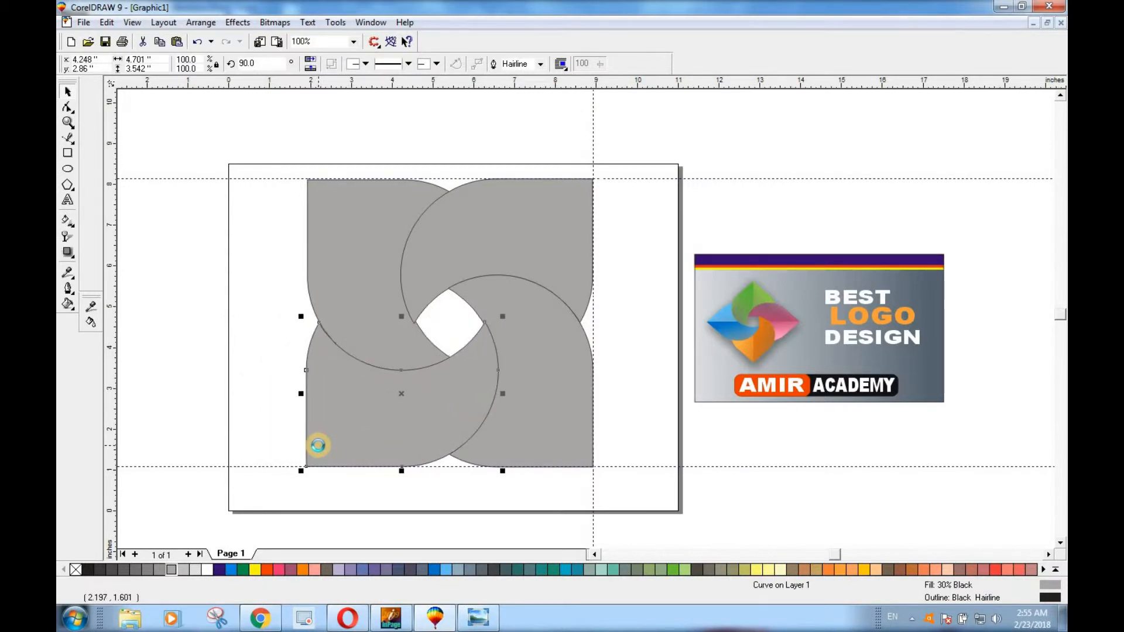
Place a vertical guideline along the left petals' outer edge and align it exactly with the lower-left petal's straight side
{"action": "left_click_drag", "start_coordinate": [111, 297], "coordinate": [308, 349]}
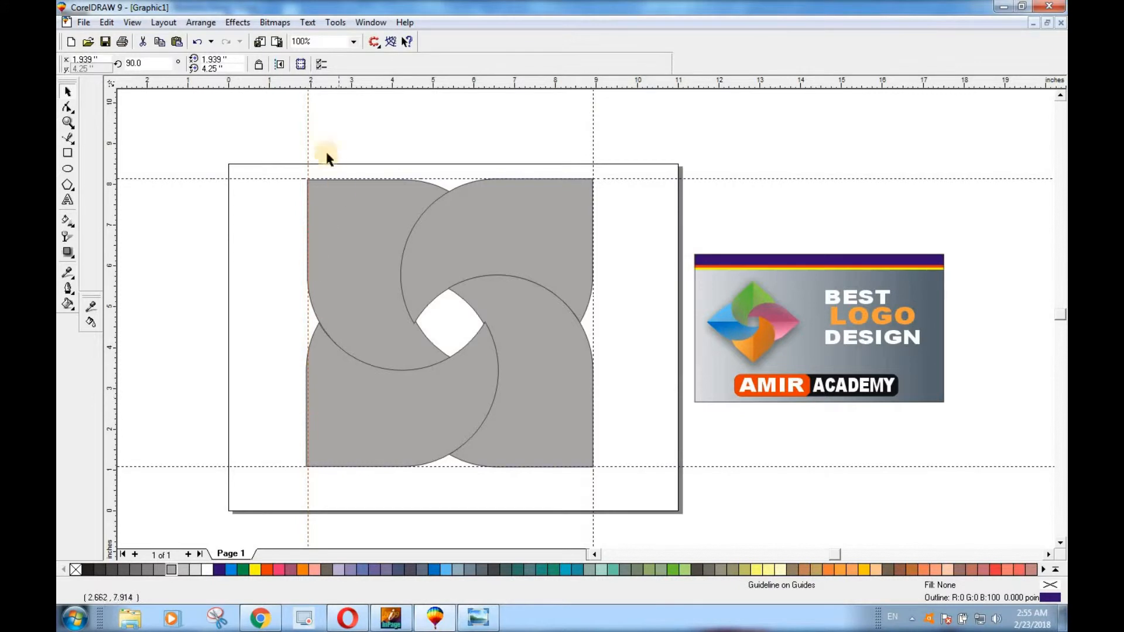
{"action": "left_click_drag", "start_coordinate": [309, 143], "coordinate": [233, 143]}
{"action": "scroll", "coordinate": [310, 438], "scroll_direction": "up", "scroll_amount": 2}
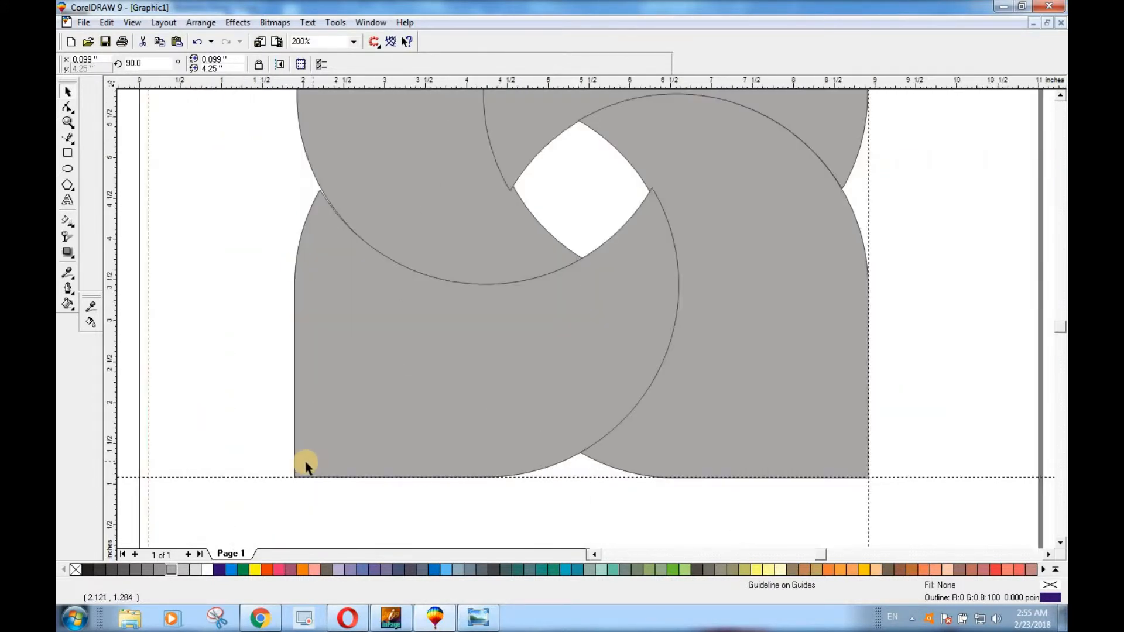
{"action": "left_click_drag", "start_coordinate": [147, 417], "coordinate": [293, 446]}
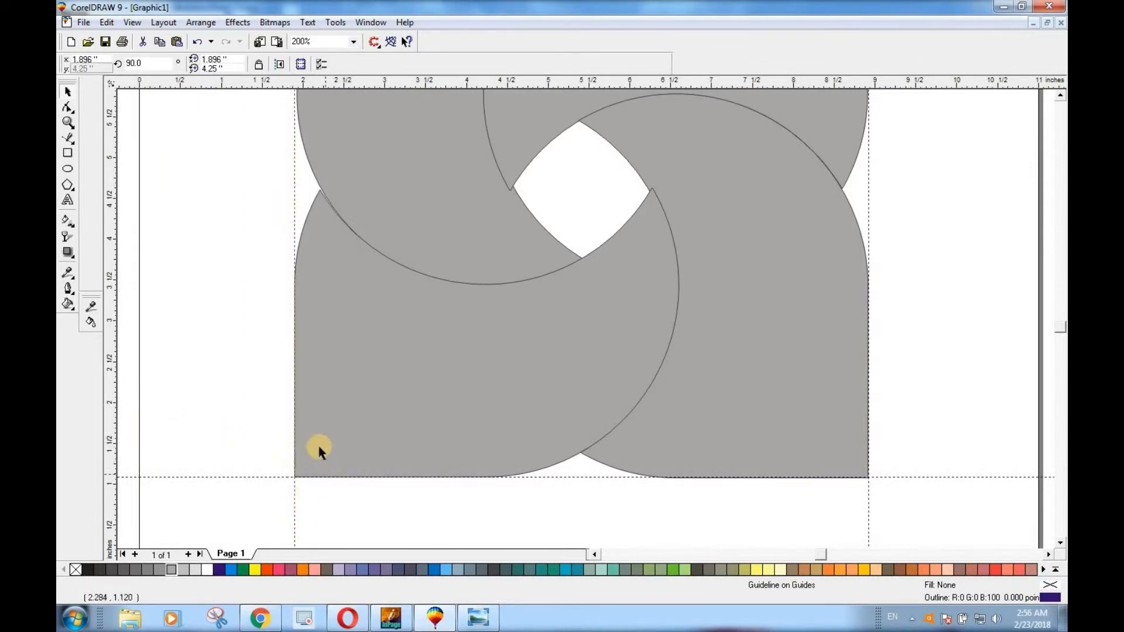
{"action": "scroll", "coordinate": [319, 453], "scroll_direction": "down", "scroll_amount": 2}
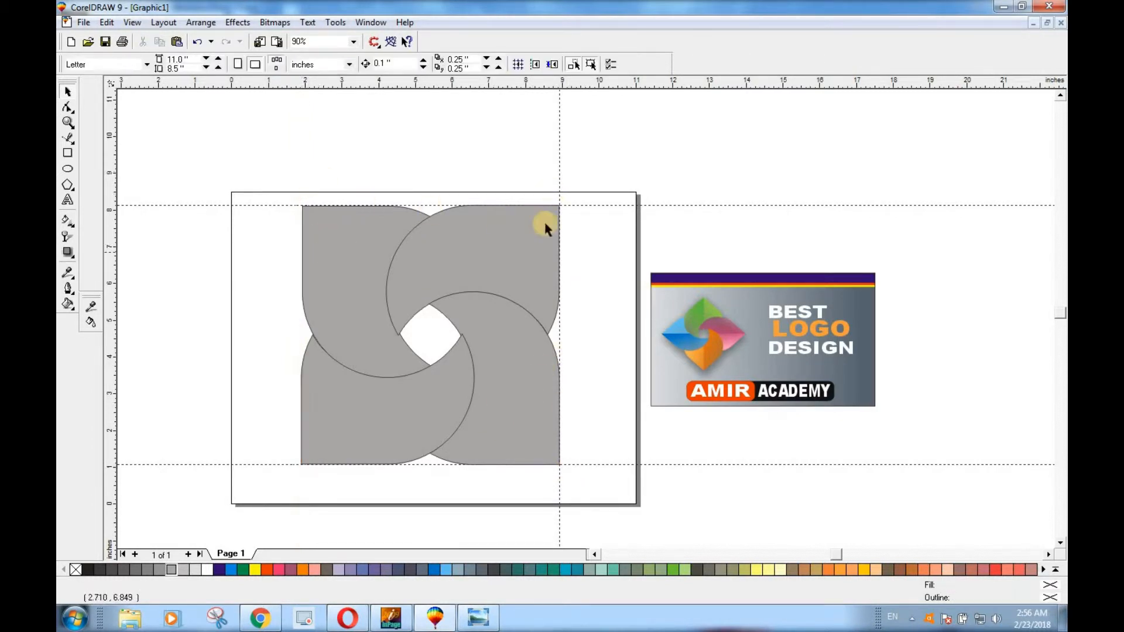
Delete the top horizontal, right vertical and bottom horizontal guidelines around the petals
{"action": "left_click", "coordinate": [586, 205]}
{"action": "key", "text": "Delete"}
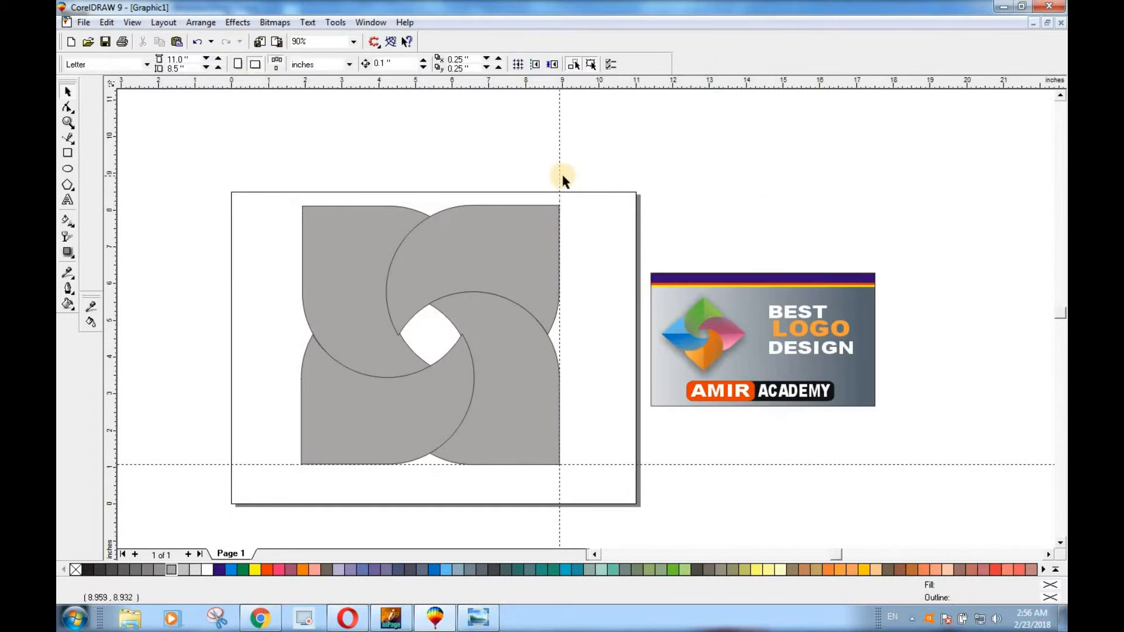
{"action": "left_click", "coordinate": [560, 176]}
{"action": "key", "text": "Delete"}
{"action": "left_click", "coordinate": [256, 464]}
{"action": "key", "text": "Delete"}
Try rotating all four petals together to 90 degrees and to 180 degrees
{"action": "left_click_drag", "start_coordinate": [266, 178], "coordinate": [384, 400]}
{"action": "left_click_drag", "start_coordinate": [501, 477], "coordinate": [574, 494]}
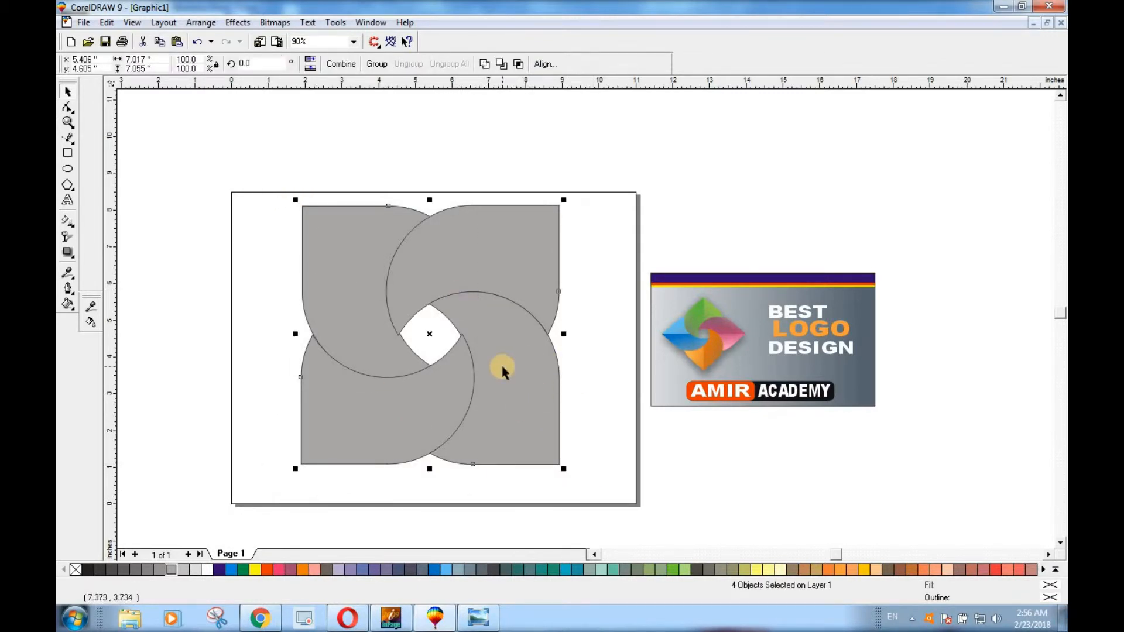
{"action": "left_click", "coordinate": [497, 263]}
{"action": "left_click", "coordinate": [241, 65]}
{"action": "key", "text": "Return"}
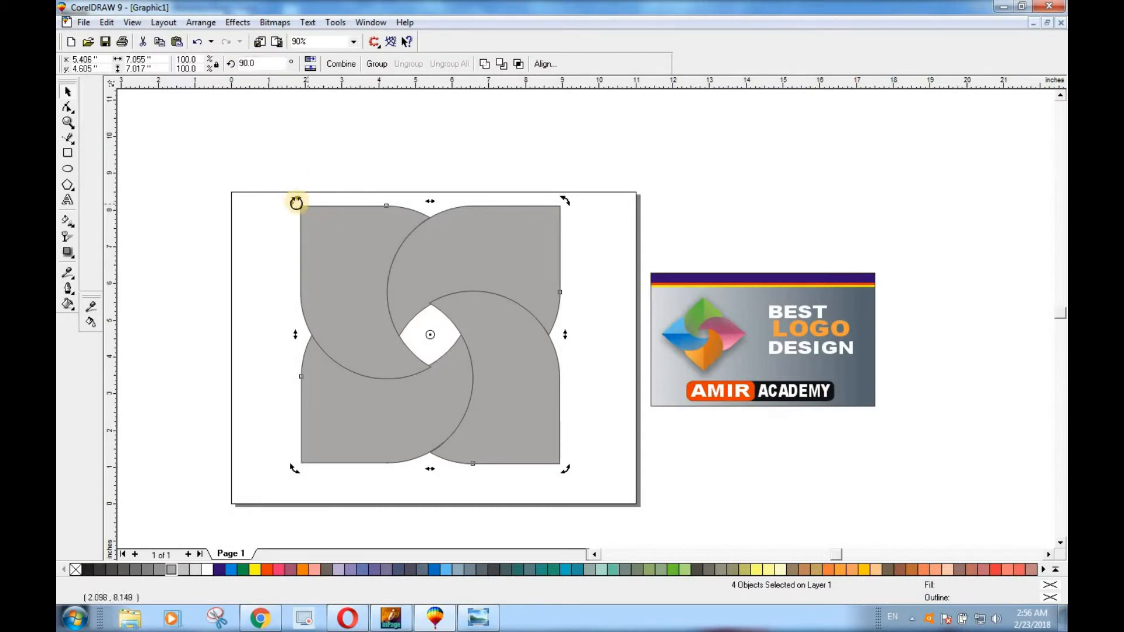
{"action": "double_click", "coordinate": [239, 63]}
{"action": "type", "text": "180"}
{"action": "key", "text": "Return"}
Rotate all four petals together to 45 degrees so the logo stands as a diamond
{"action": "left_click_drag", "start_coordinate": [265, 68], "coordinate": [236, 69]}
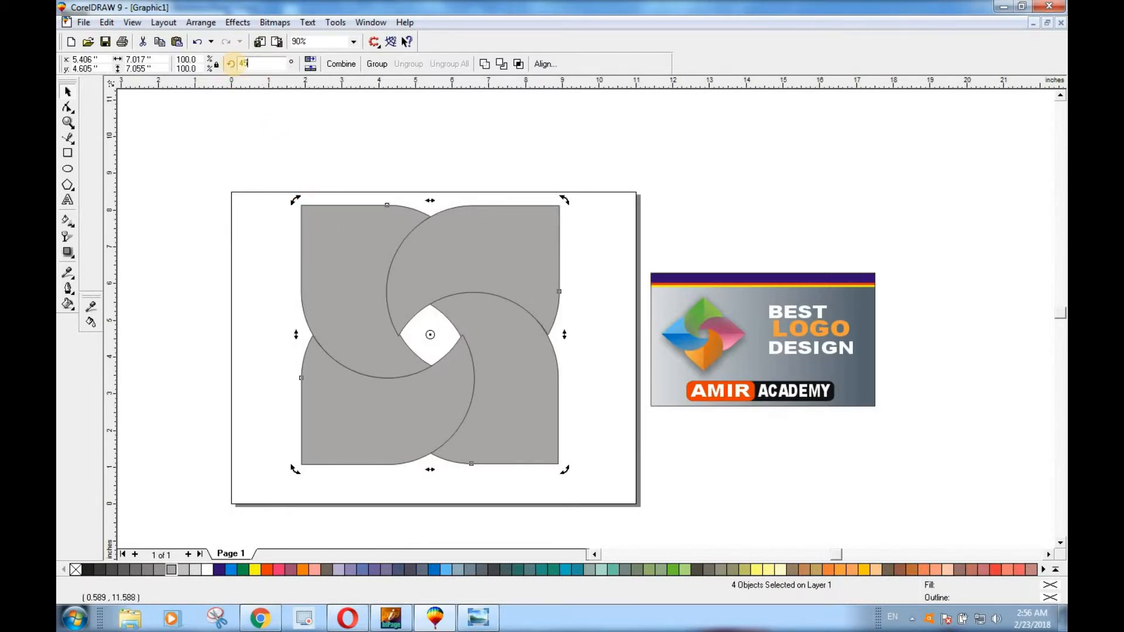
{"action": "type", "text": "45"}
{"action": "key", "text": "Return"}
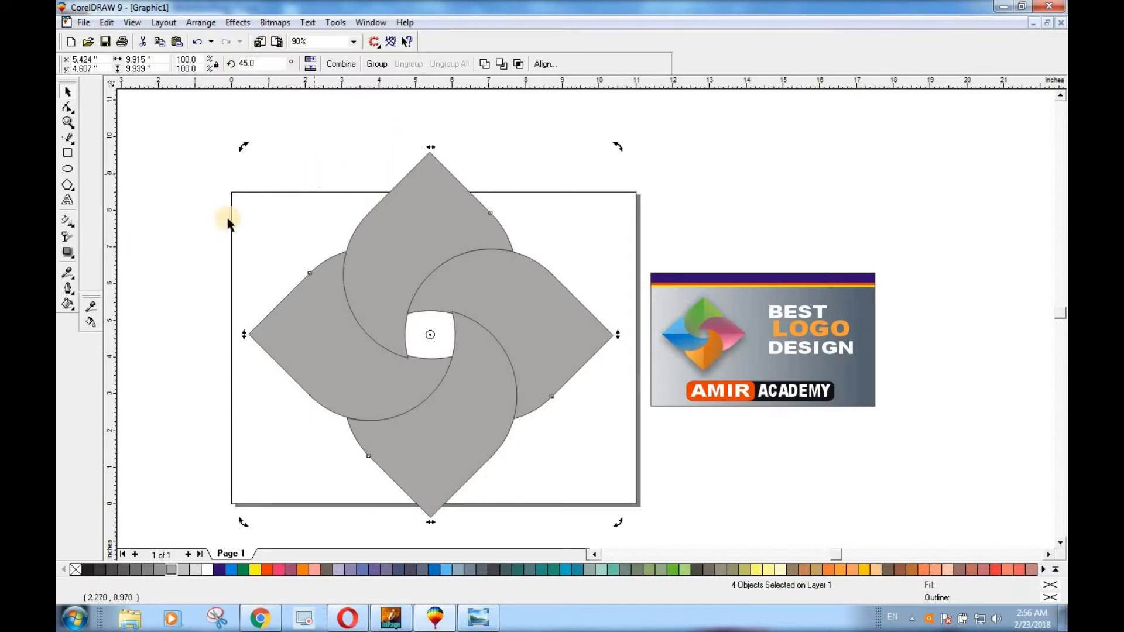
{"action": "left_click", "coordinate": [170, 288]}
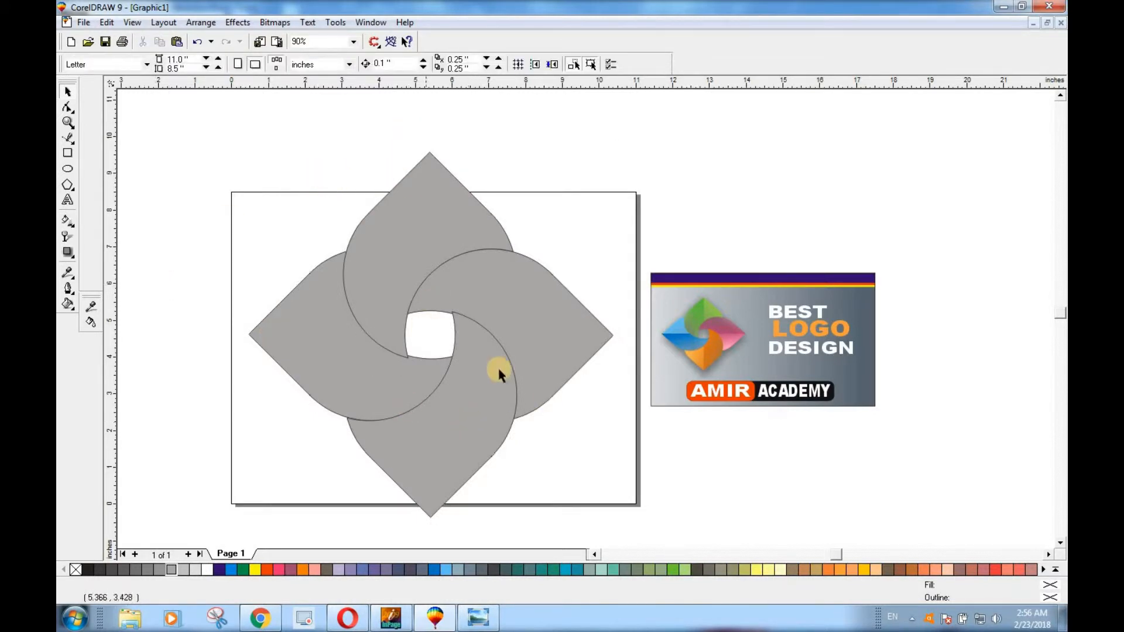
{"action": "left_click_drag", "start_coordinate": [181, 151], "coordinate": [618, 534]}
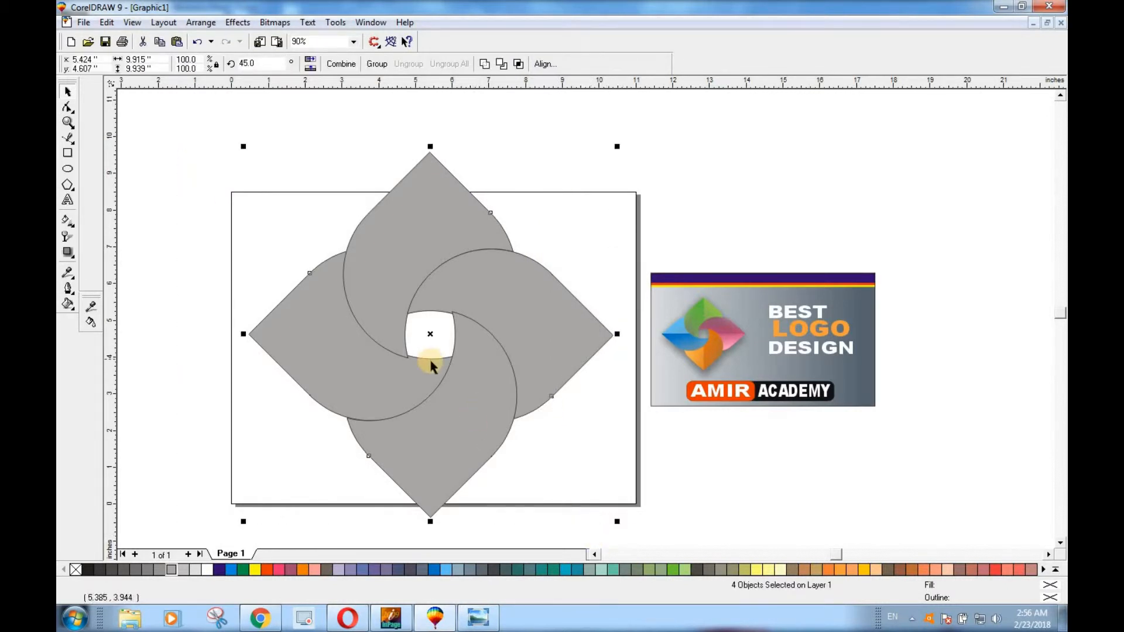
{"action": "left_click", "coordinate": [596, 446]}
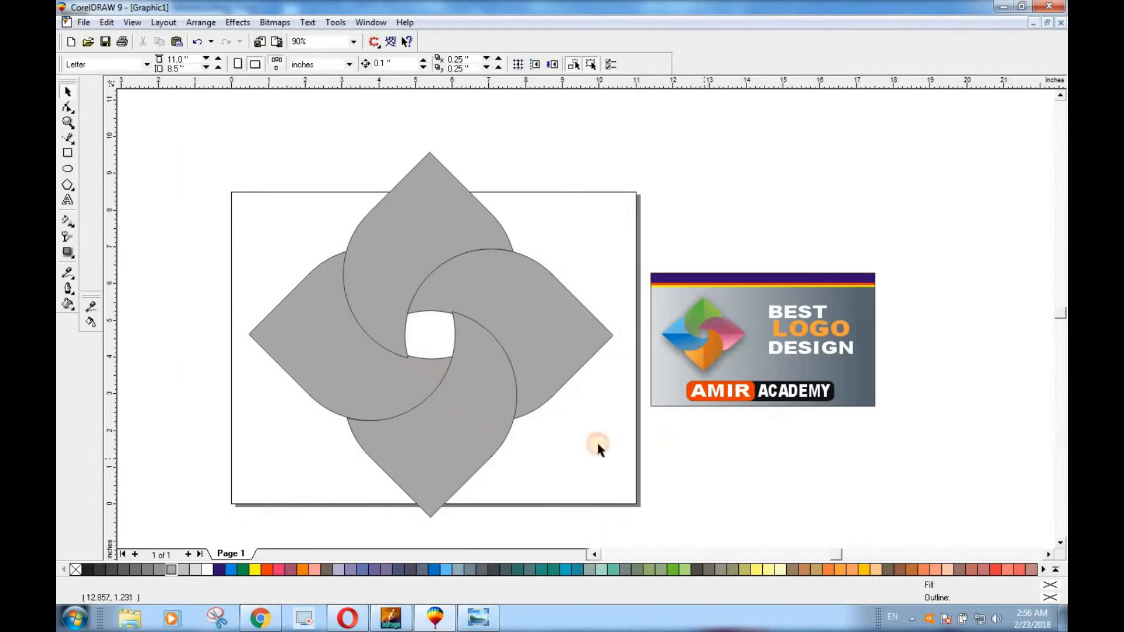
Fill the top petal with Chartreuse, after trying Green, and the bottom petal with Light Orange
{"action": "left_click", "coordinate": [412, 235]}
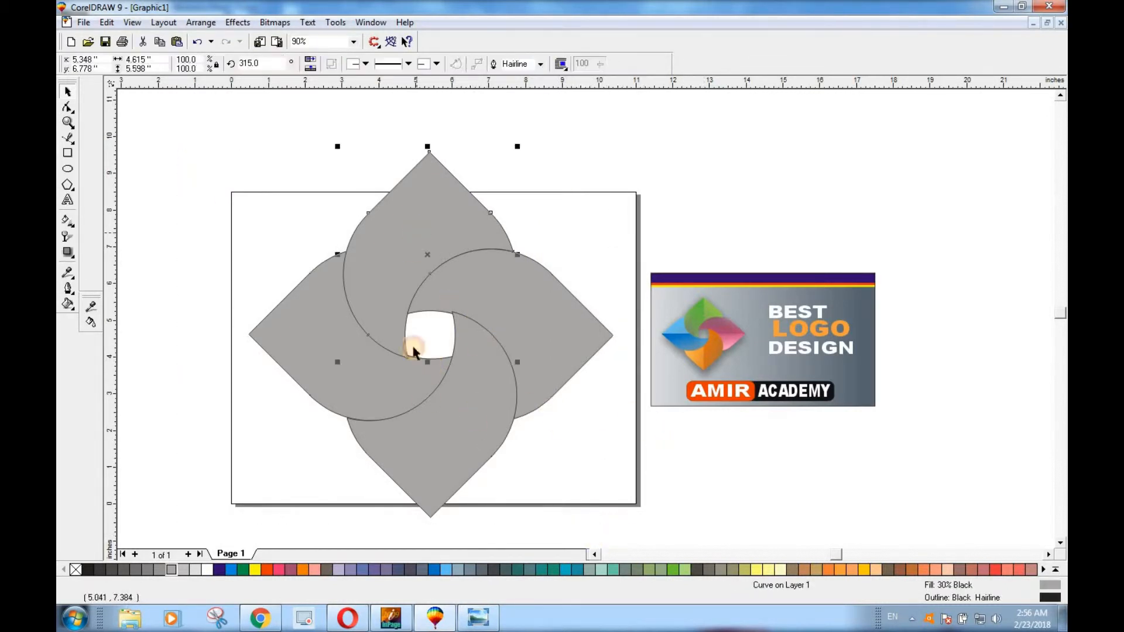
{"action": "left_click", "coordinate": [673, 569]}
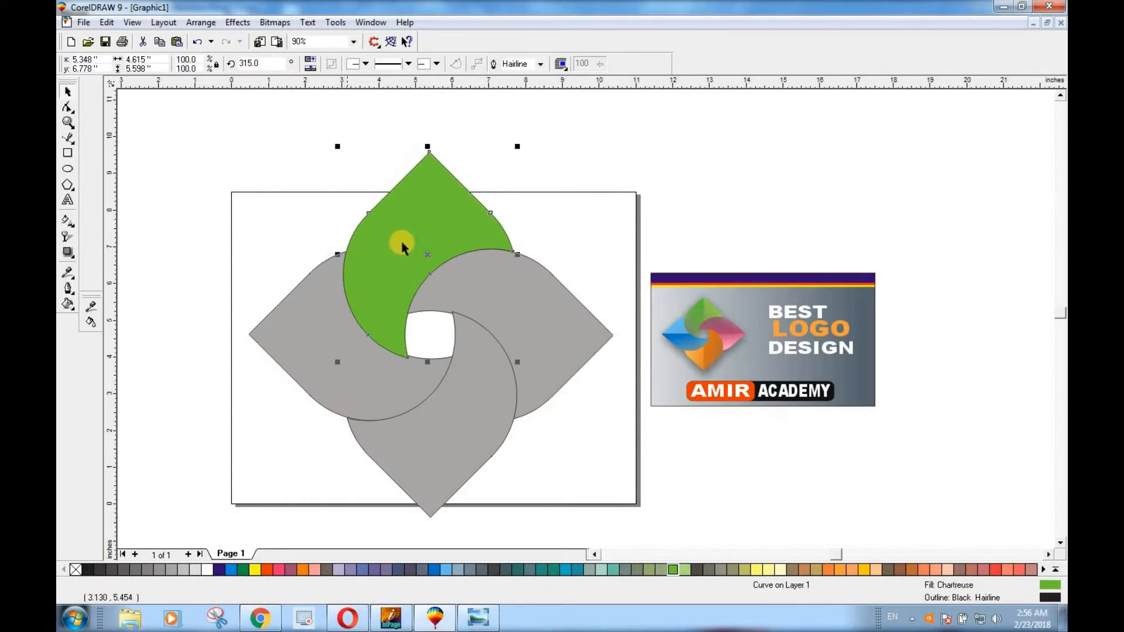
{"action": "left_click", "coordinate": [242, 569]}
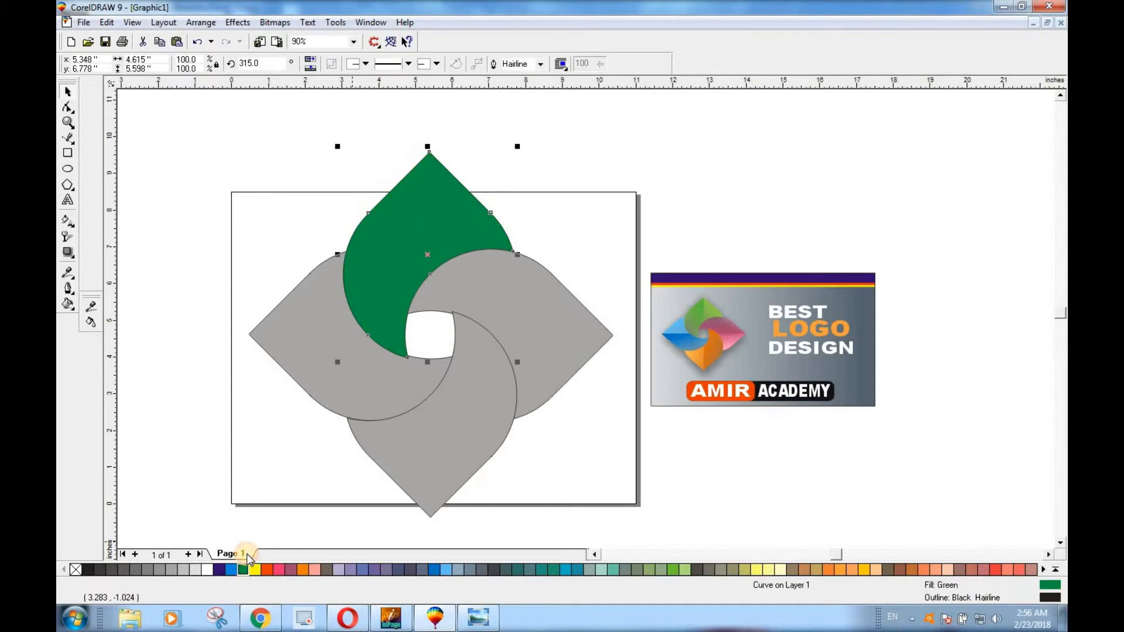
{"action": "left_click", "coordinate": [672, 569]}
{"action": "left_click", "coordinate": [530, 320]}
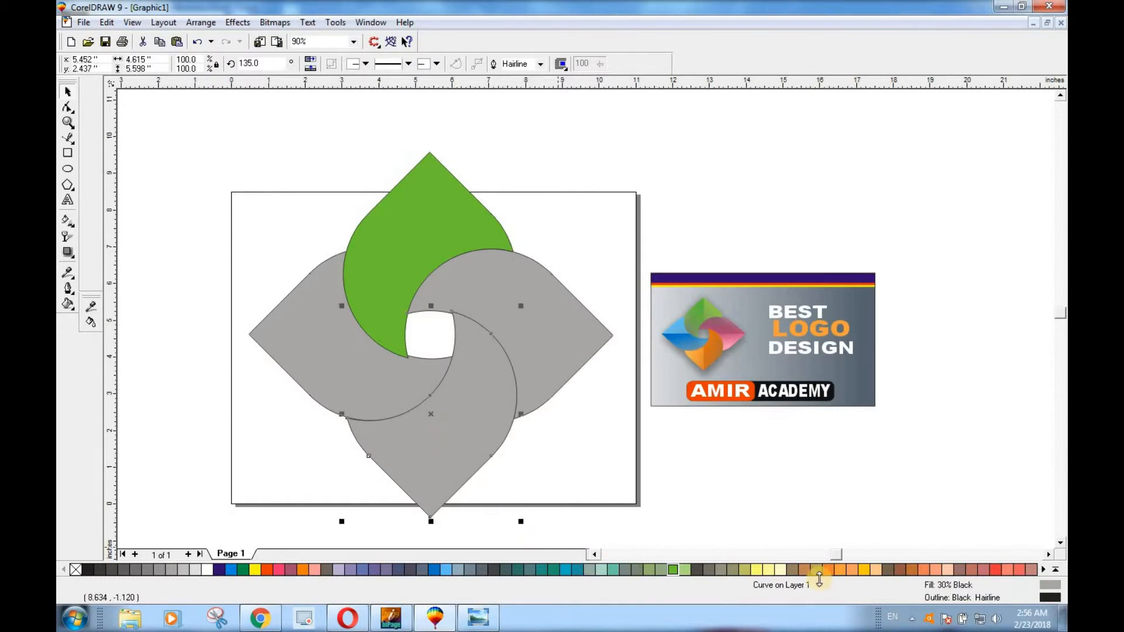
{"action": "left_click", "coordinate": [835, 570]}
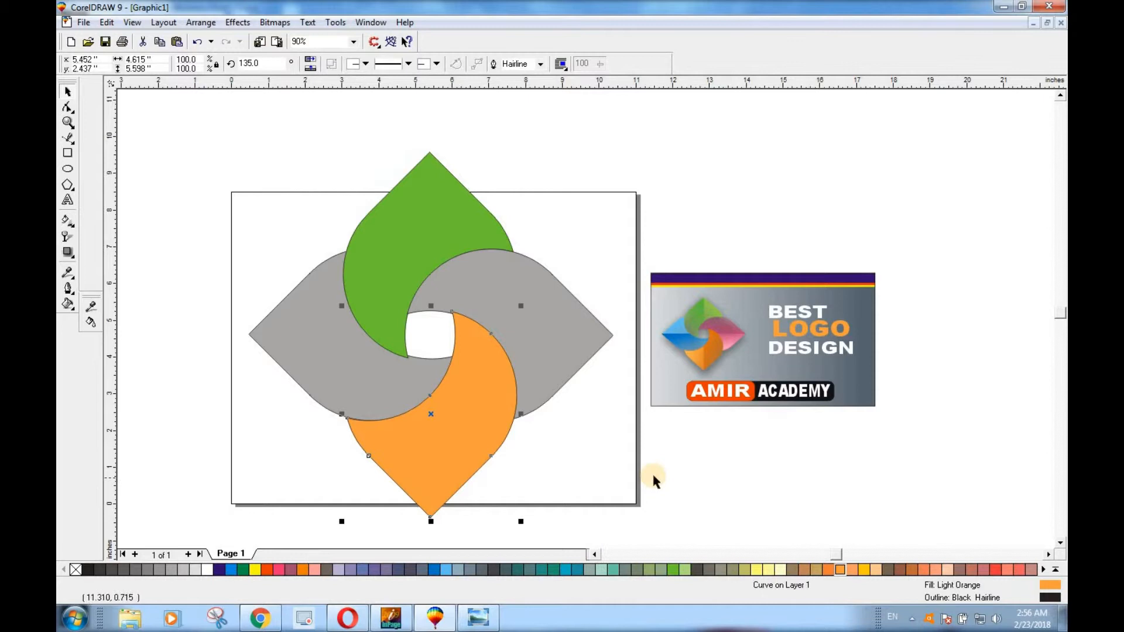
Fill the left petal with blue and the right petal with plum purple from the expanded palette, after trying Neon Red
{"action": "left_click", "coordinate": [345, 348]}
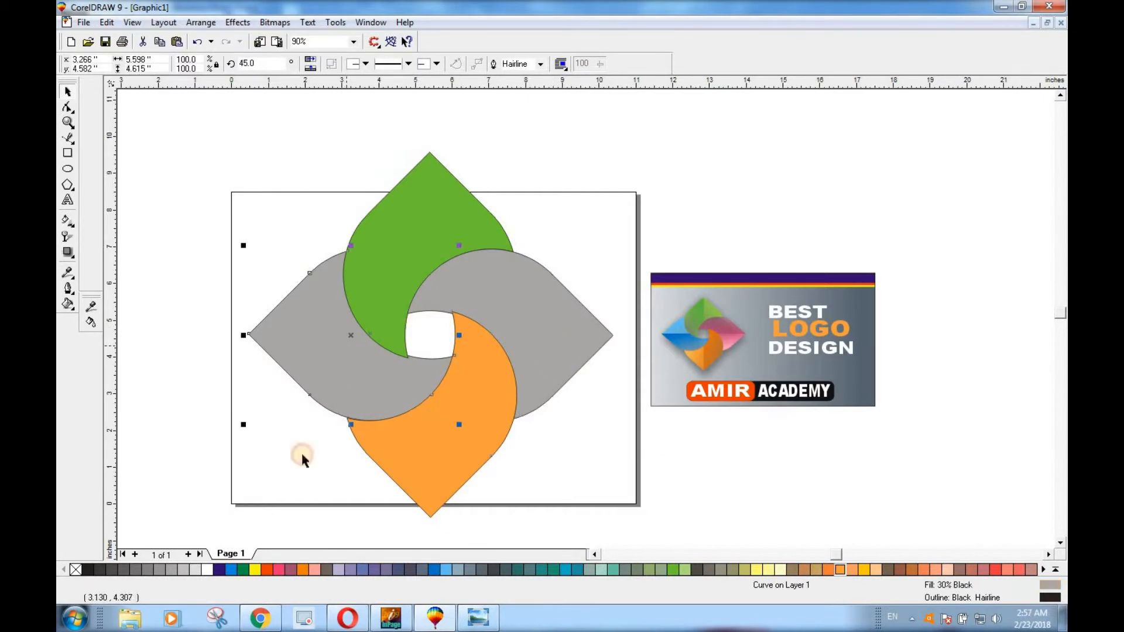
{"action": "left_click", "coordinate": [434, 570]}
{"action": "left_click", "coordinate": [543, 319]}
{"action": "left_click", "coordinate": [995, 570]}
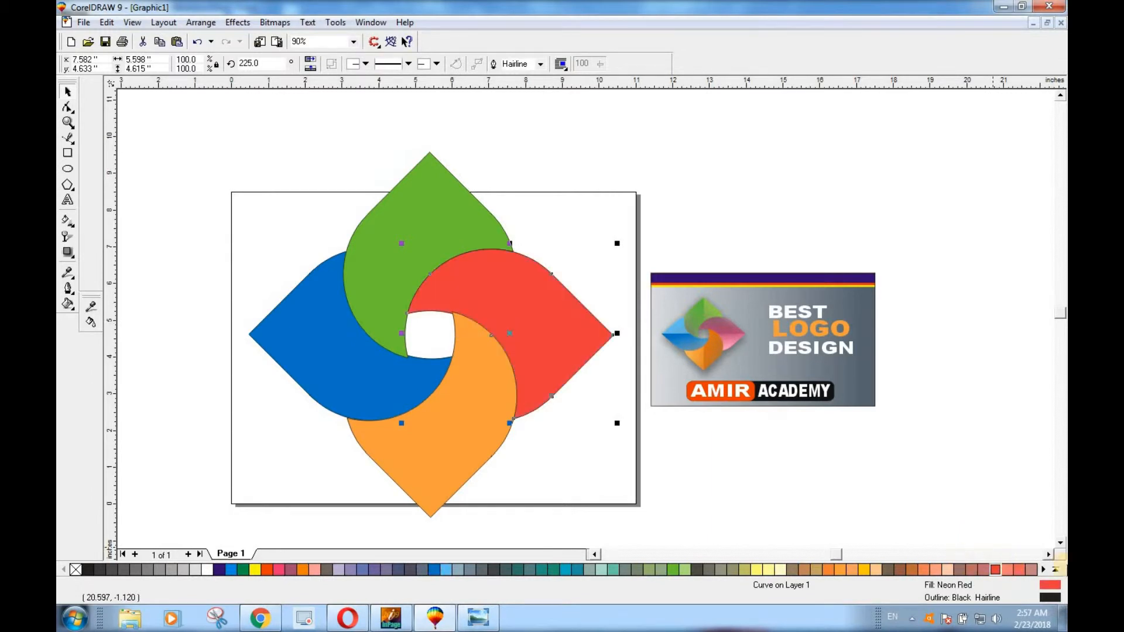
{"action": "left_click", "coordinate": [1054, 571]}
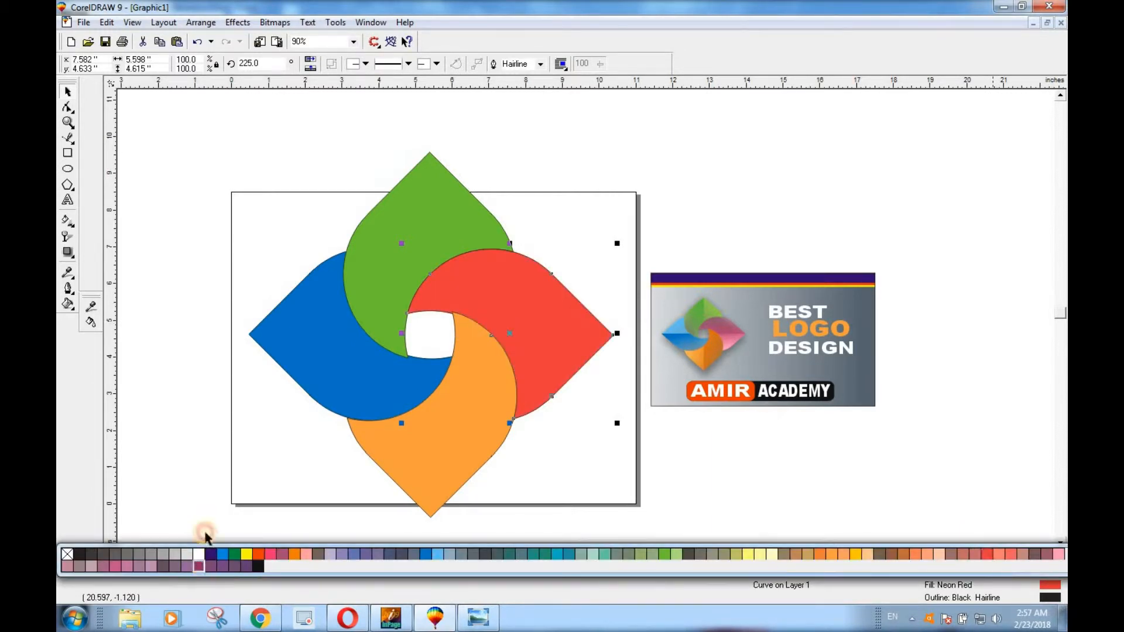
{"action": "left_click", "coordinate": [205, 565]}
Remove the outline from all four petals
{"action": "left_click", "coordinate": [700, 460]}
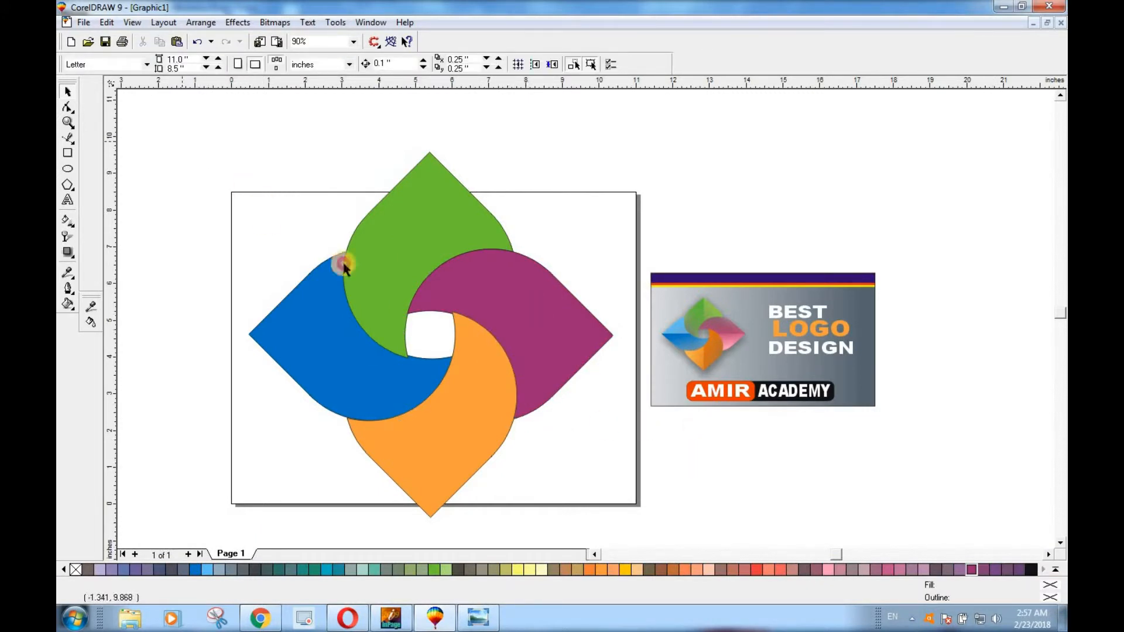
{"action": "left_click_drag", "start_coordinate": [633, 518], "coordinate": [627, 536]}
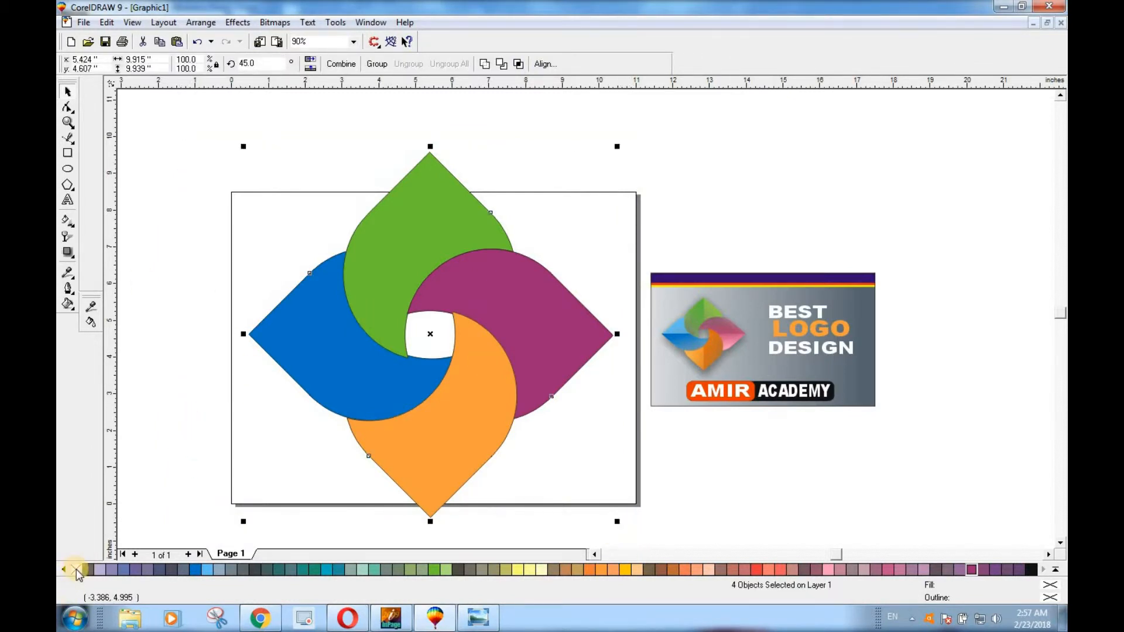
{"action": "left_click", "coordinate": [217, 253]}
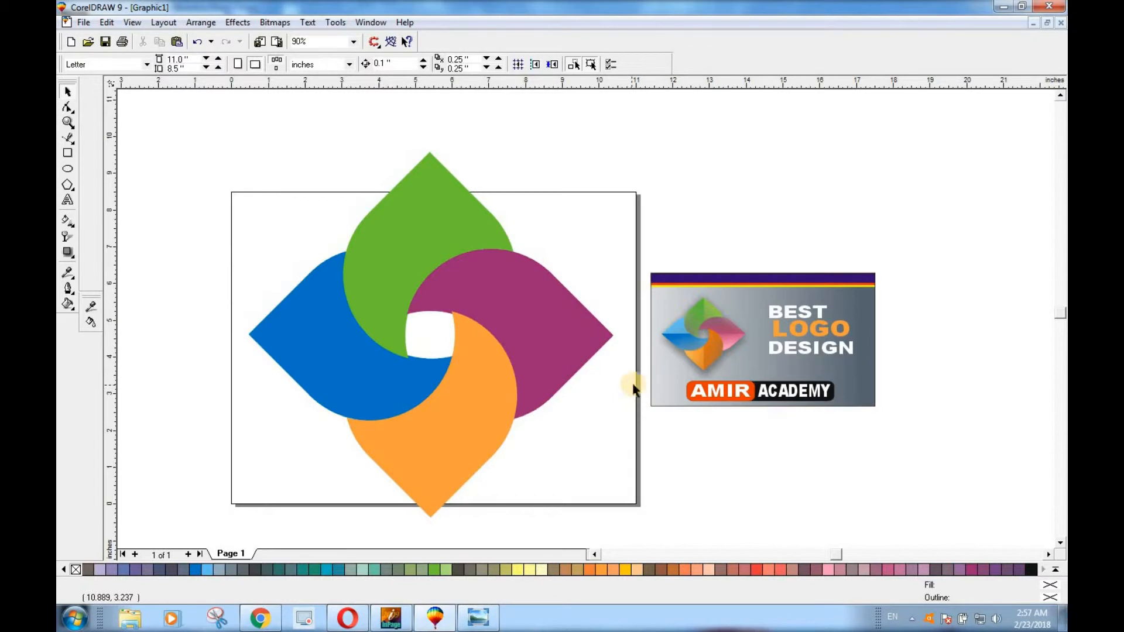
Make a scaled-down copy of the whole four-petal logo, about 4.17 inches wide, and place it above the sample design
{"action": "left_click_drag", "start_coordinate": [447, 337], "coordinate": [637, 531]}
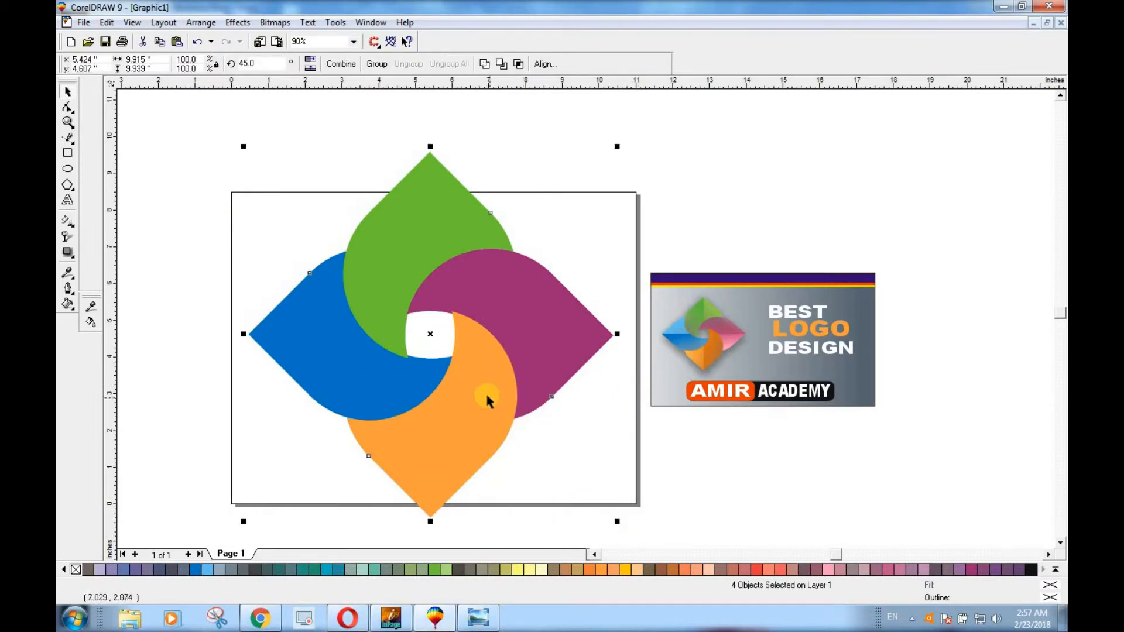
{"action": "left_click_drag", "start_coordinate": [617, 521], "coordinate": [462, 385]}
{"action": "left_click_drag", "start_coordinate": [432, 329], "coordinate": [720, 191]}
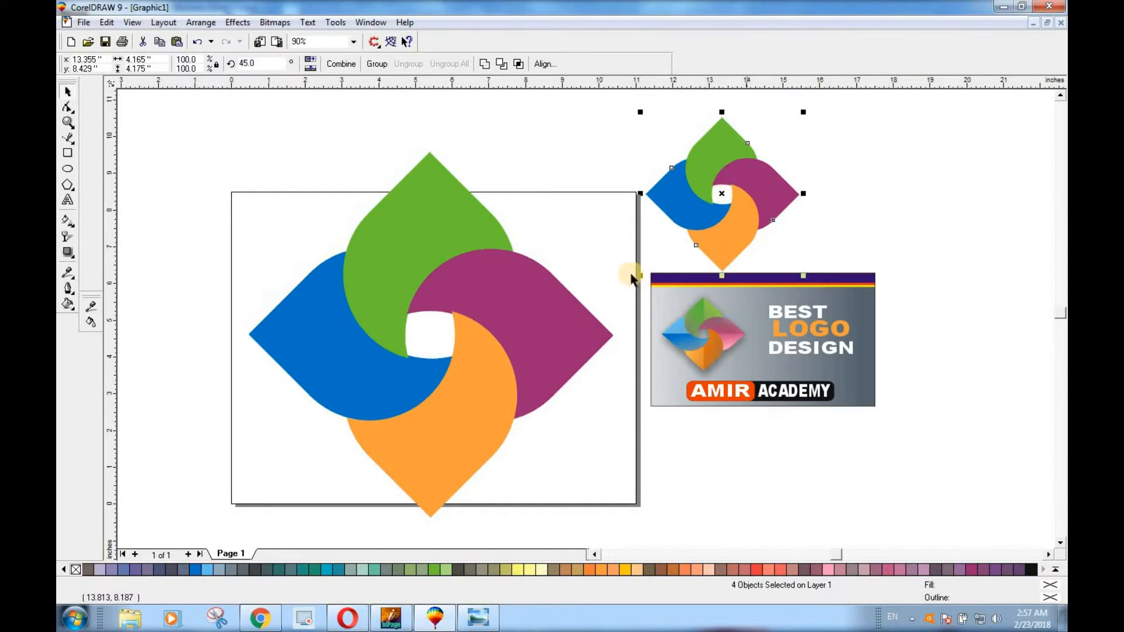
Apply a linear fountain transparency to the top green petal, fading toward its left side, and one to the left blue petal, fading downward
{"action": "left_click", "coordinate": [386, 233]}
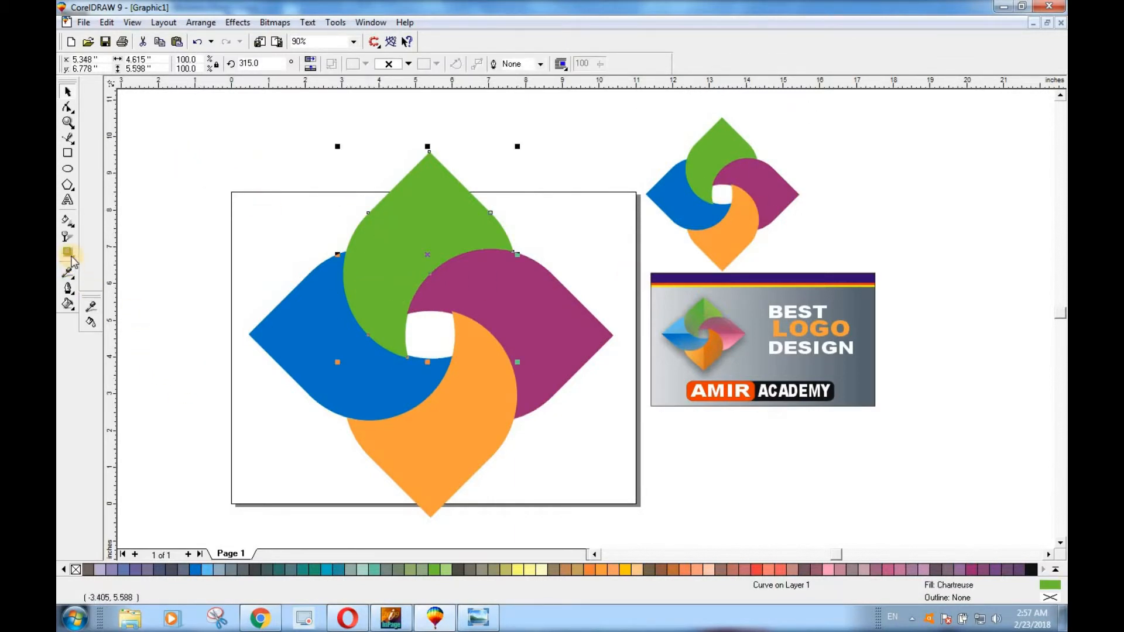
{"action": "left_click", "coordinate": [68, 237]}
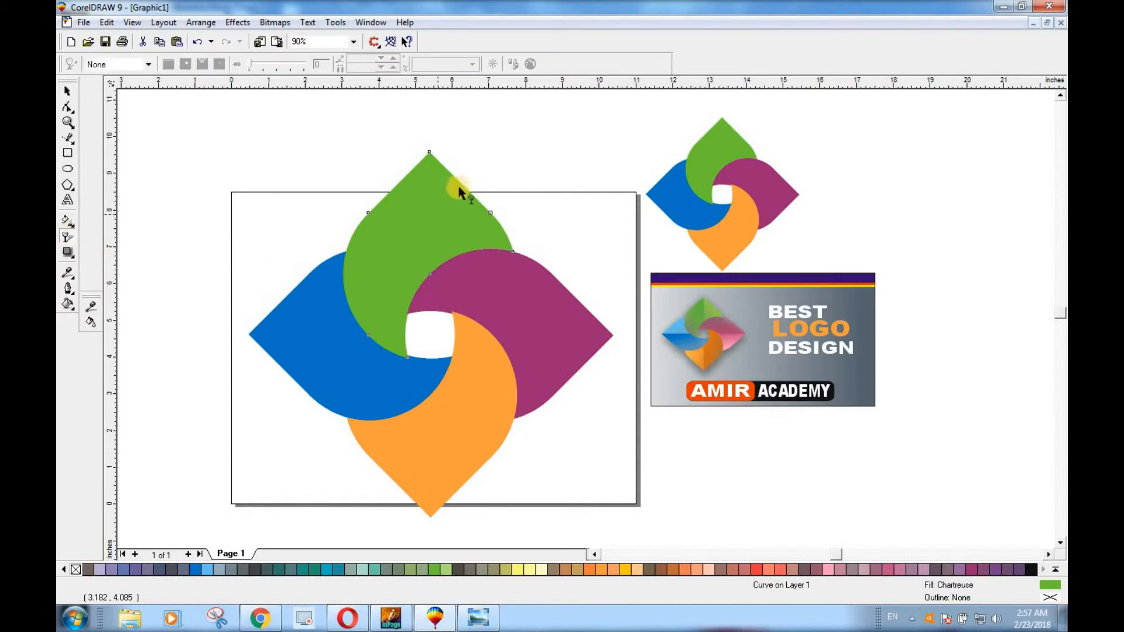
{"action": "left_click_drag", "start_coordinate": [366, 301], "coordinate": [305, 307]}
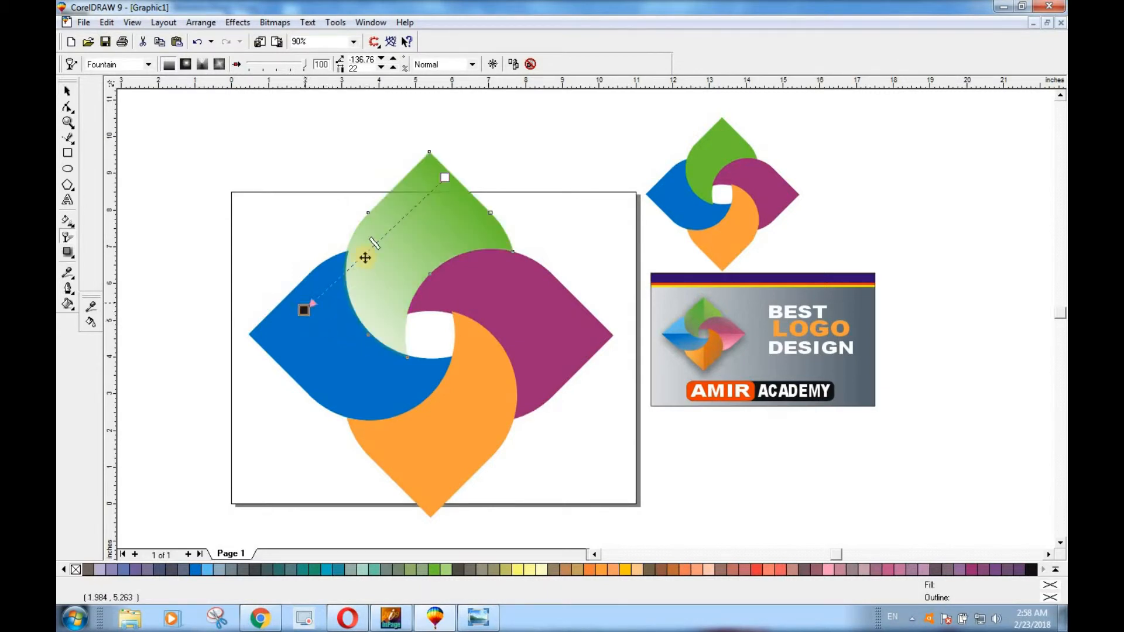
{"action": "left_click_drag", "start_coordinate": [445, 178], "coordinate": [487, 229]}
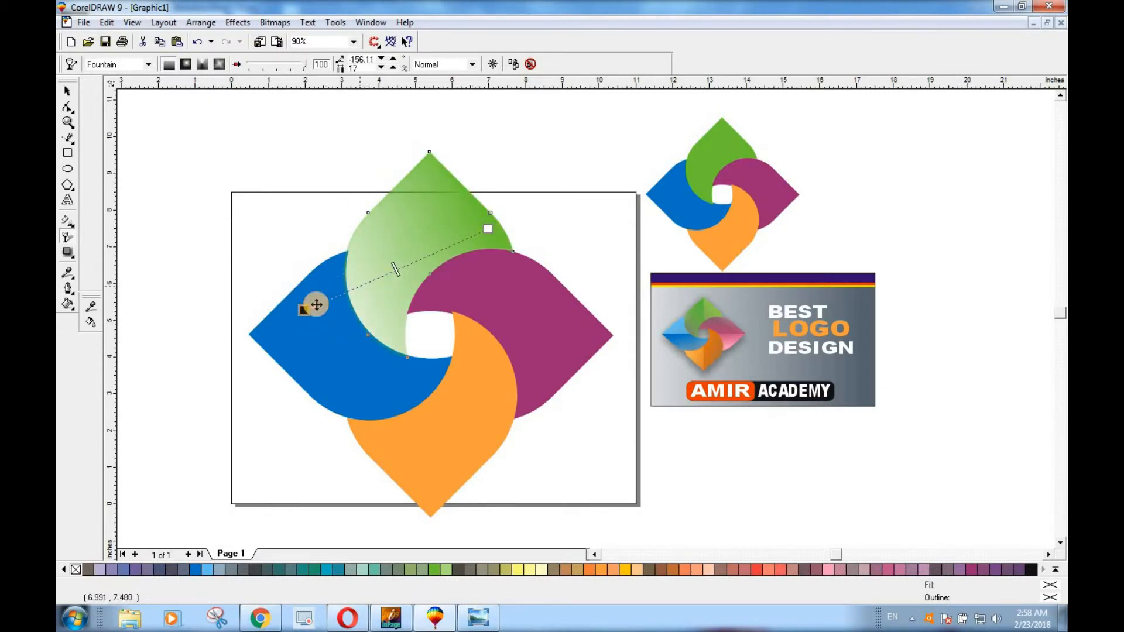
{"action": "left_click_drag", "start_coordinate": [304, 310], "coordinate": [318, 240]}
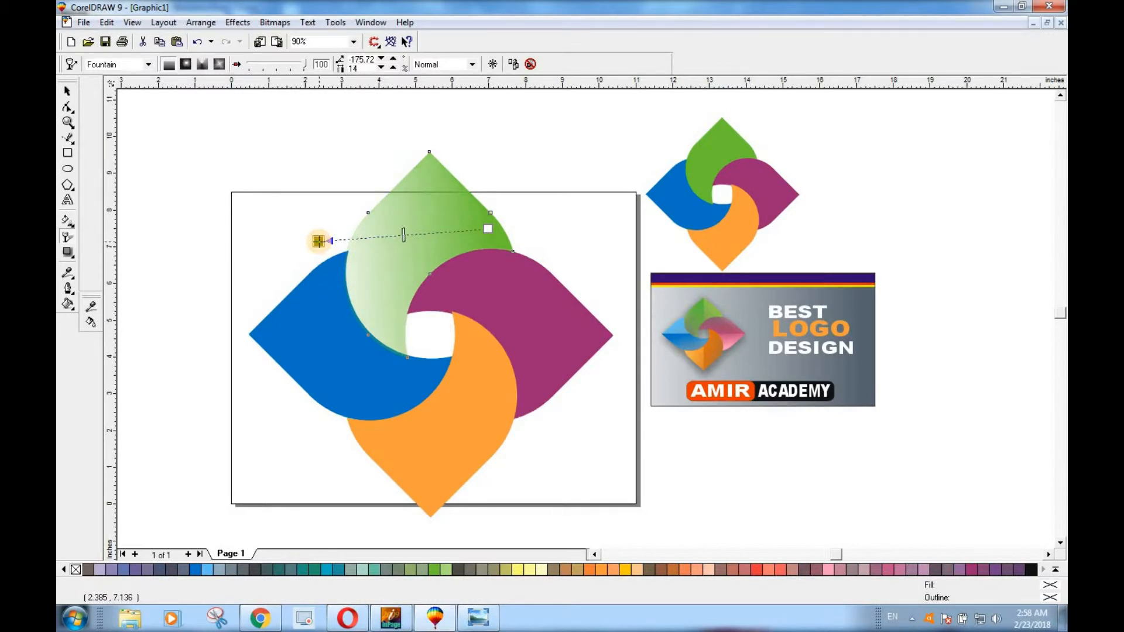
{"action": "left_click_drag", "start_coordinate": [487, 228], "coordinate": [501, 240]}
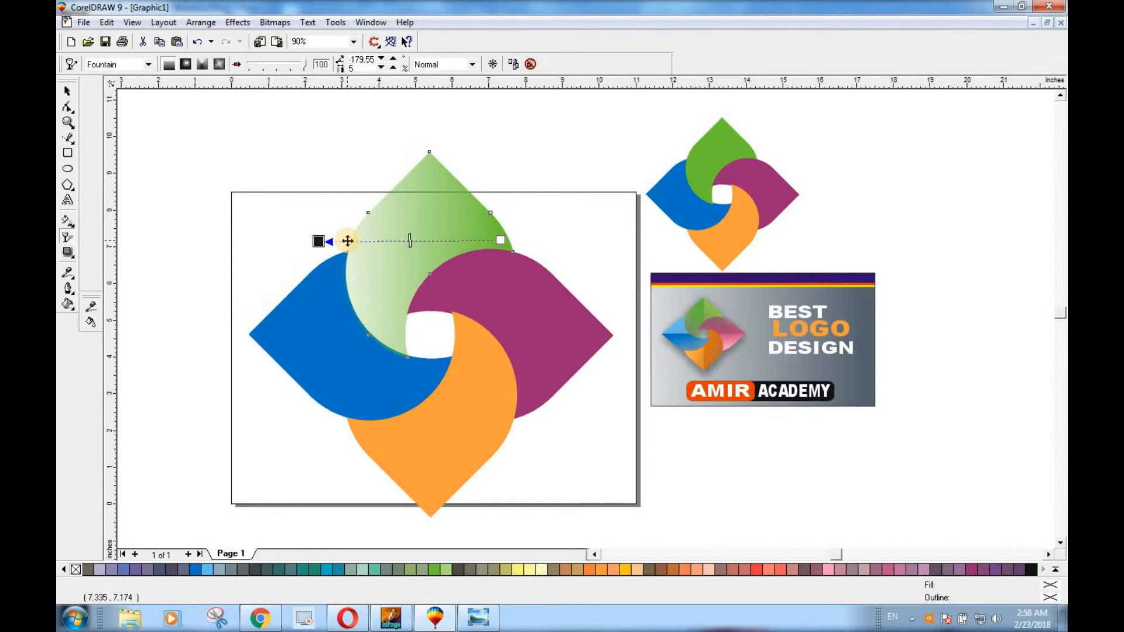
{"action": "left_click_drag", "start_coordinate": [318, 241], "coordinate": [357, 474]}
{"action": "left_click", "coordinate": [321, 280]}
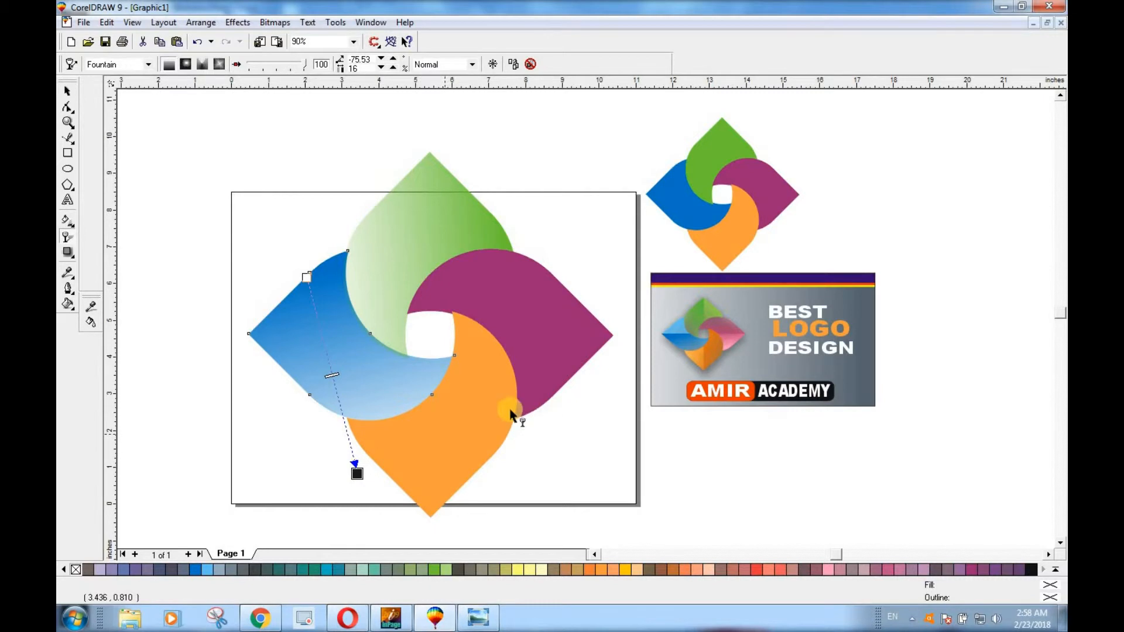
Try a linear transparency running from the right to the lower left across the bottom orange petal, and undo it
{"action": "left_click_drag", "start_coordinate": [516, 405], "coordinate": [370, 460]}
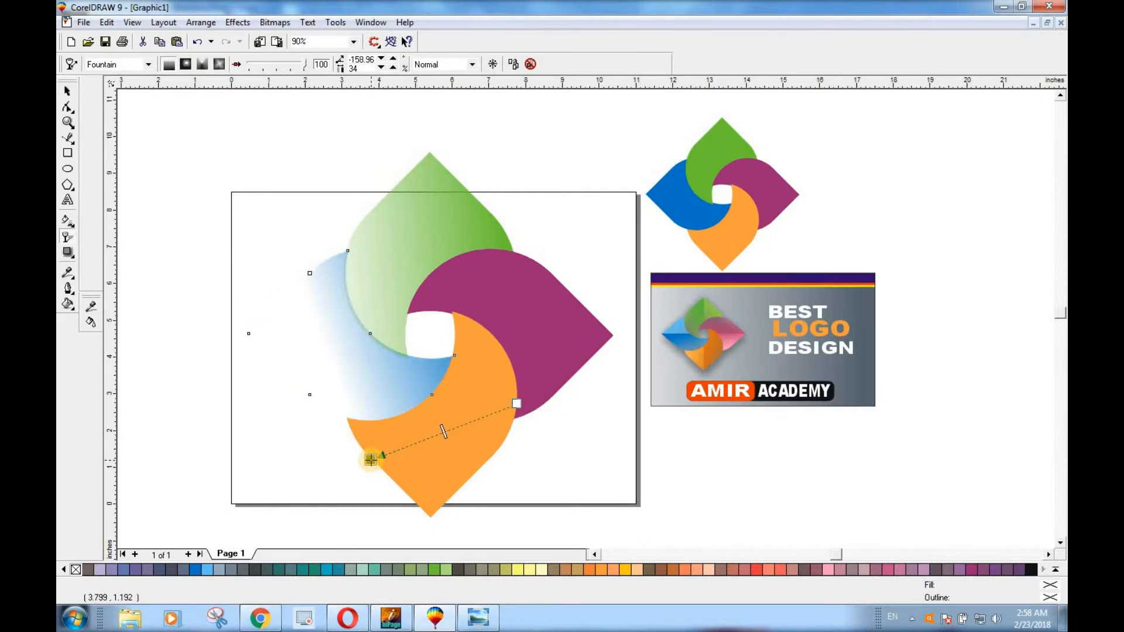
{"action": "left_click", "coordinate": [489, 406]}
{"action": "left_click_drag", "start_coordinate": [468, 416], "coordinate": [362, 448]}
{"action": "key", "text": "ctrl+z"}
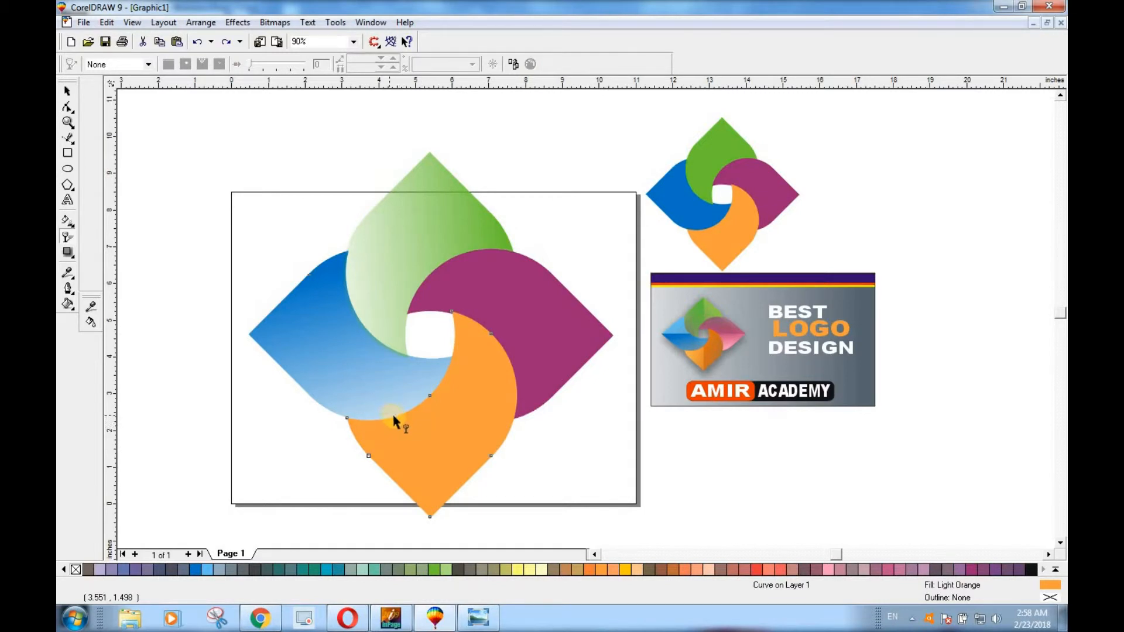
Apply a linear fountain transparency to the bottom orange petal, solid at its left side and fading toward the right
{"action": "left_click_drag", "start_coordinate": [394, 418], "coordinate": [541, 423]}
{"action": "left_click_drag", "start_coordinate": [395, 417], "coordinate": [379, 433]}
{"action": "left_click_drag", "start_coordinate": [541, 424], "coordinate": [618, 413]}
Apply a linear fountain transparency to the right purple petal, solid at the lower right and fading toward the upper left
{"action": "left_click", "coordinate": [545, 337]}
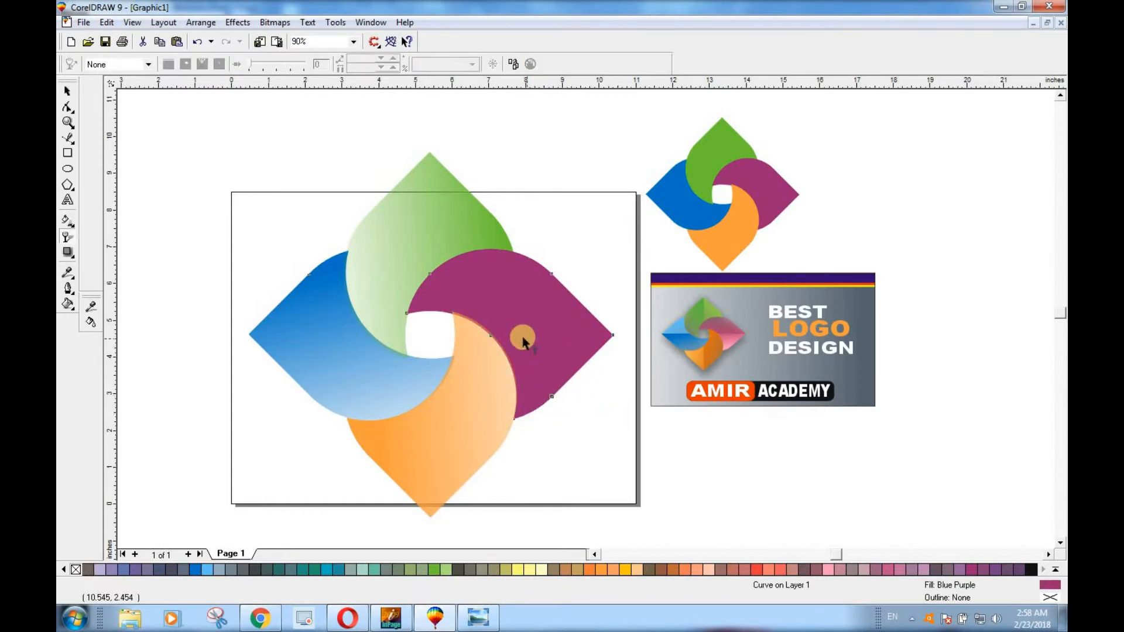
{"action": "left_click_drag", "start_coordinate": [511, 361], "coordinate": [521, 195]}
{"action": "left_click_drag", "start_coordinate": [510, 361], "coordinate": [571, 371]}
{"action": "left_click_drag", "start_coordinate": [521, 195], "coordinate": [477, 225]}
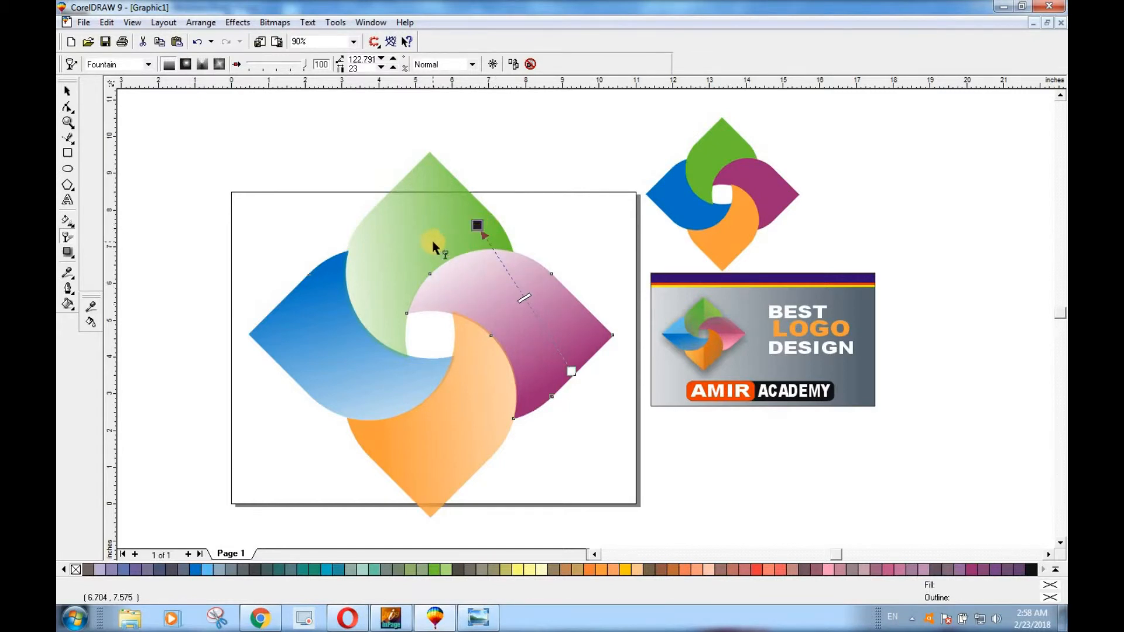
Redirect the orange petal's transparency so it fades toward the upper right, and adjust its midpoint
{"action": "left_click", "coordinate": [433, 247]}
{"action": "left_click", "coordinate": [487, 354]}
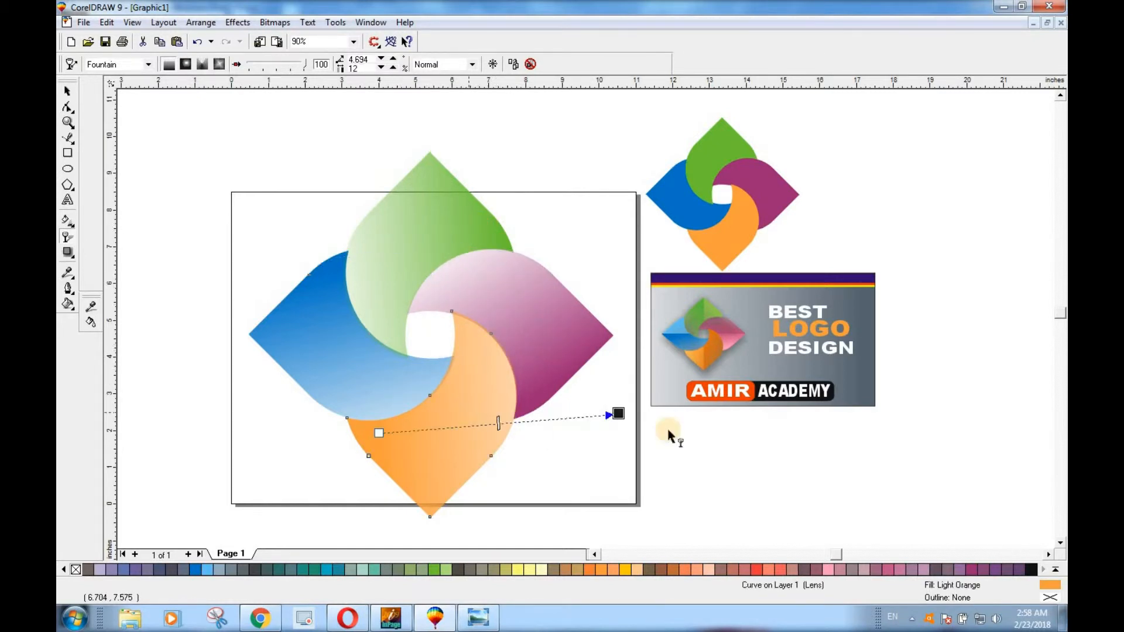
{"action": "left_click_drag", "start_coordinate": [615, 414], "coordinate": [539, 321]}
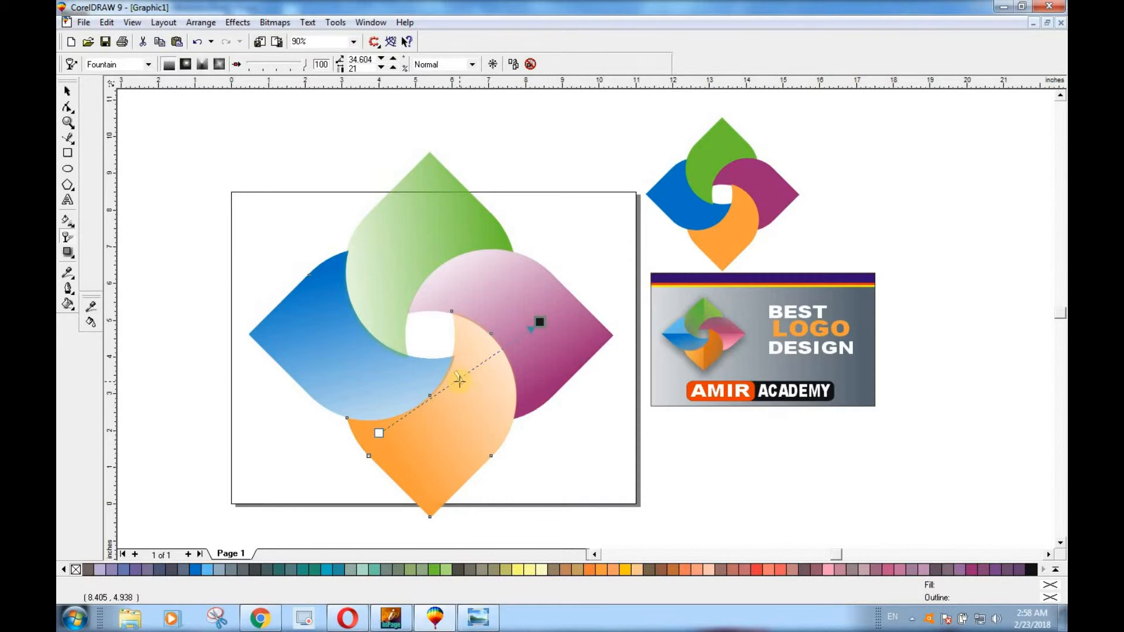
{"action": "left_click_drag", "start_coordinate": [490, 358], "coordinate": [454, 380]}
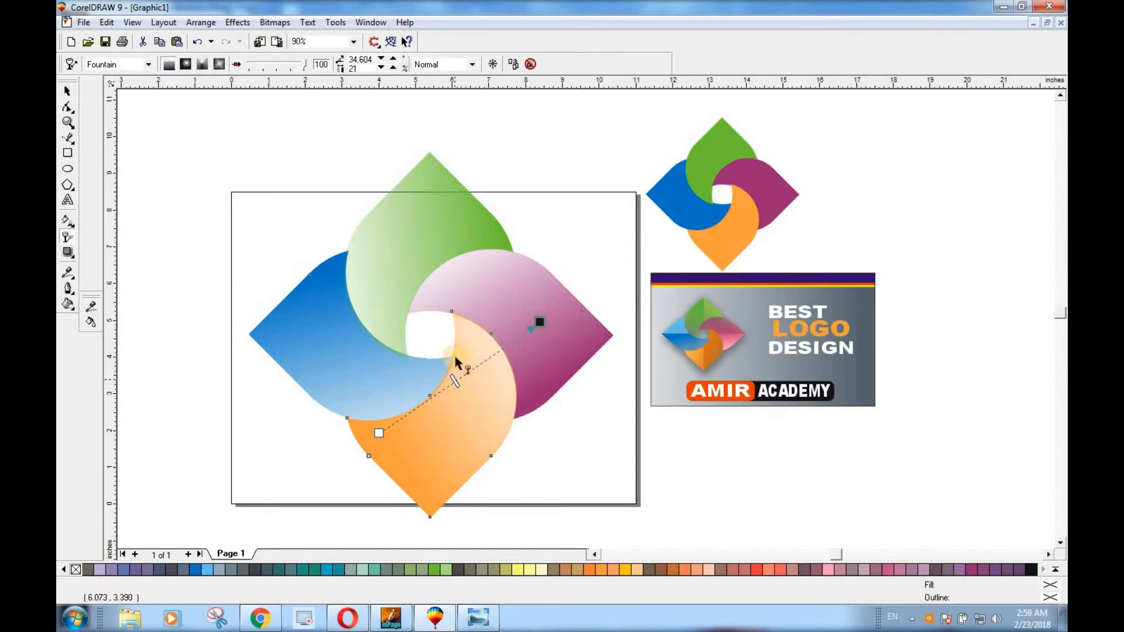
{"action": "left_click", "coordinate": [67, 91]}
{"action": "left_click_drag", "start_coordinate": [582, 475], "coordinate": [345, 400]}
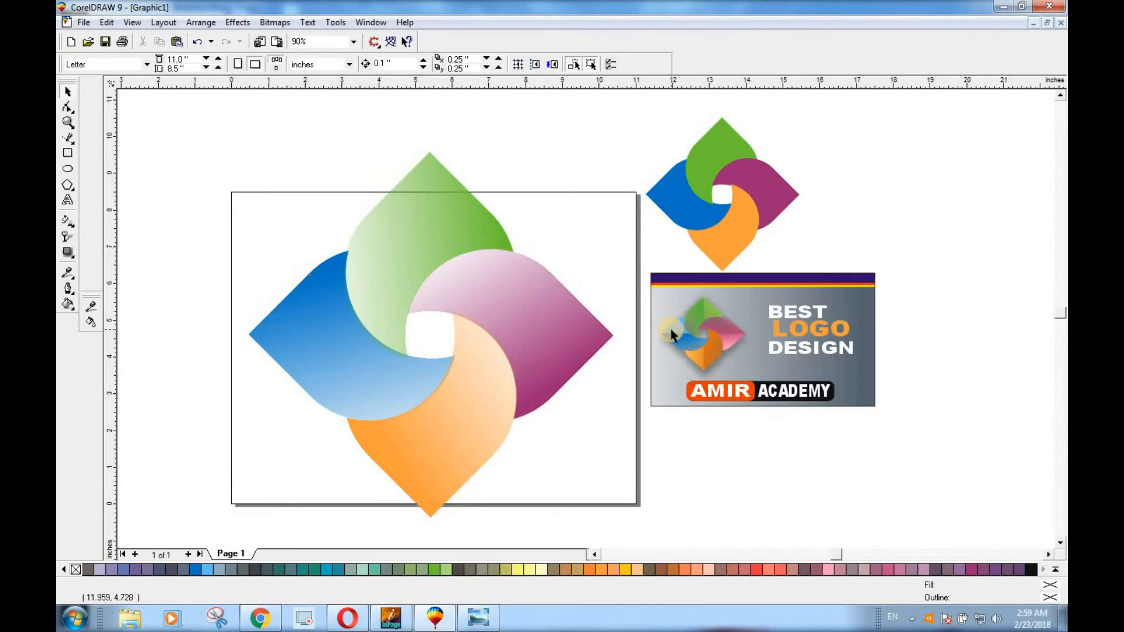
Draw a rectangle about 2.81 by 12.87 inches over the right half of the large logo, its left edge on the vertical centre line
{"action": "left_click", "coordinate": [68, 153]}
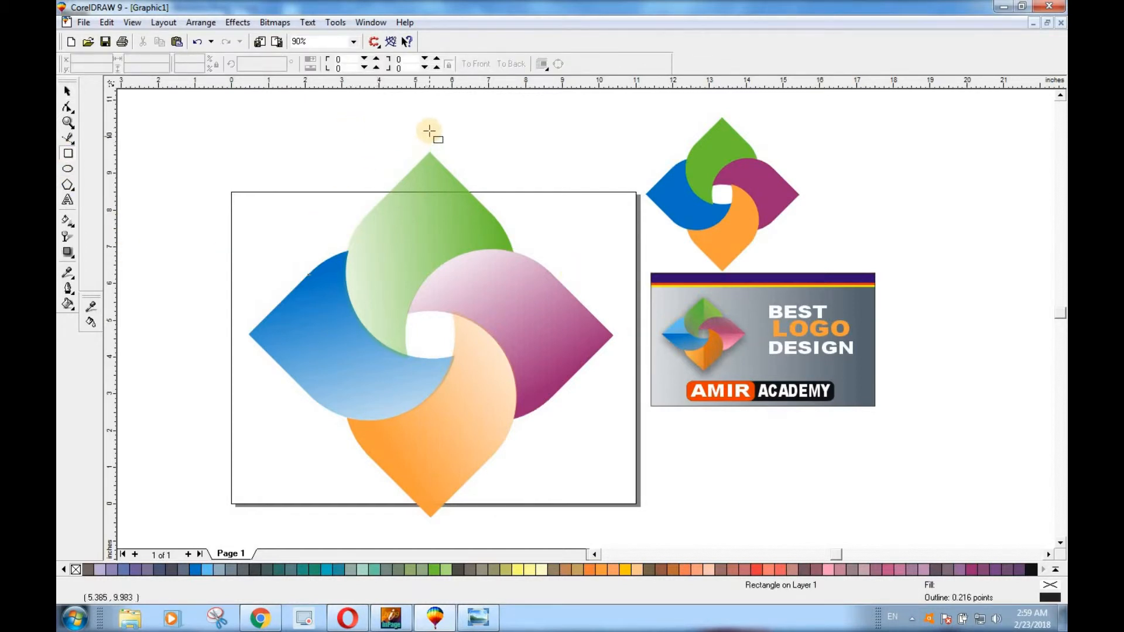
{"action": "left_click_drag", "start_coordinate": [428, 151], "coordinate": [534, 539]}
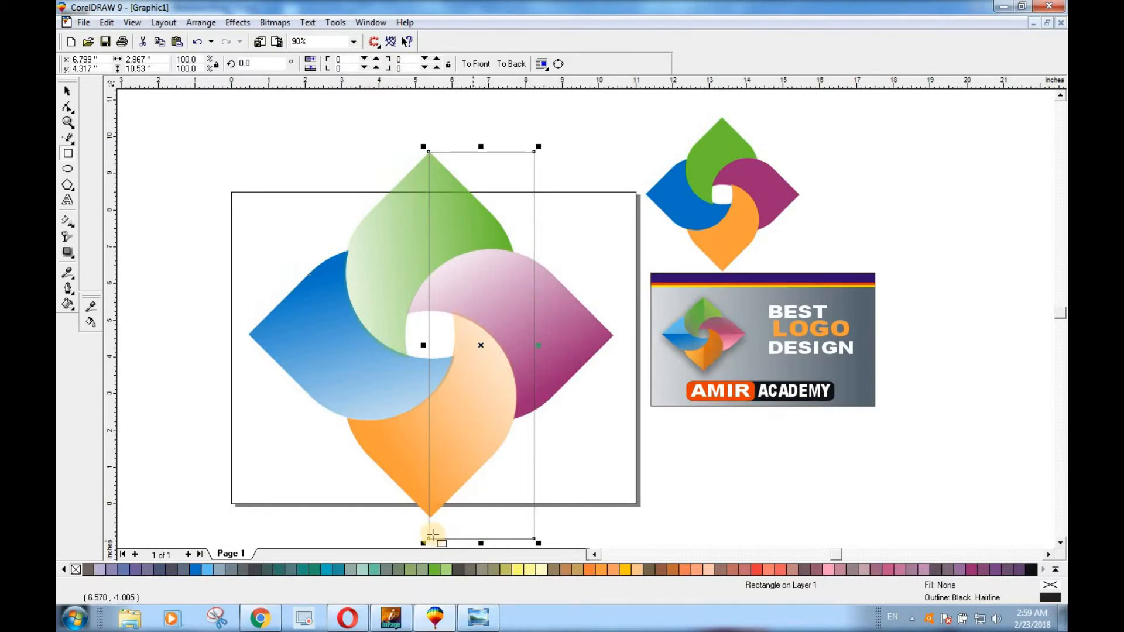
{"action": "scroll", "coordinate": [432, 531], "scroll_direction": "up", "scroll_amount": 2}
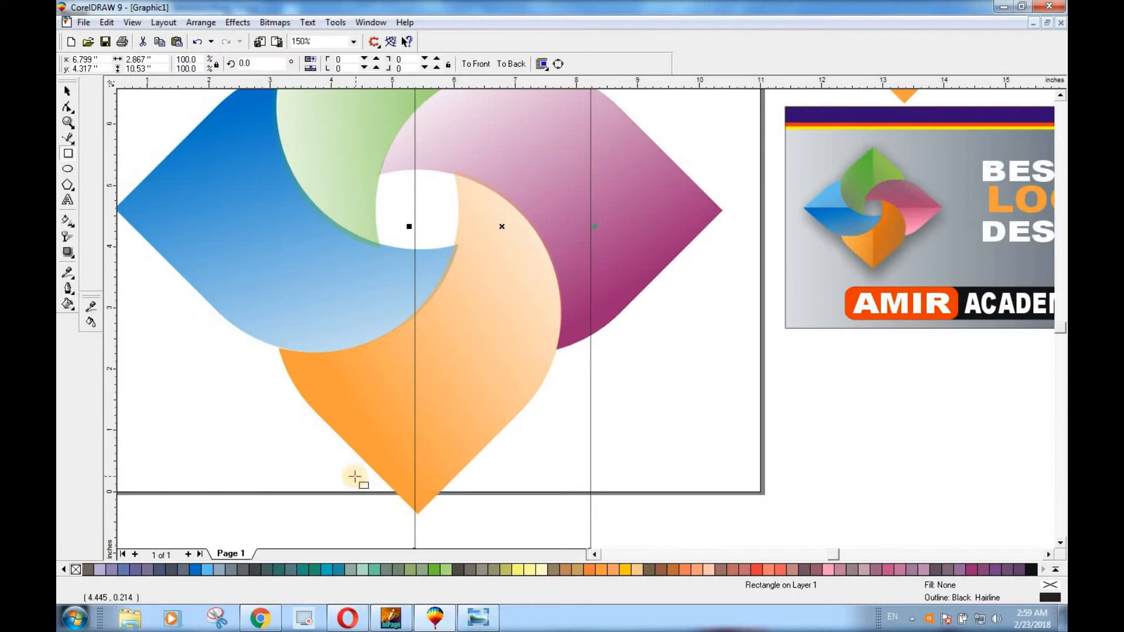
{"action": "left_click_drag", "start_coordinate": [410, 227], "coordinate": [418, 227]}
{"action": "scroll", "coordinate": [409, 320], "scroll_direction": "down", "scroll_amount": 2}
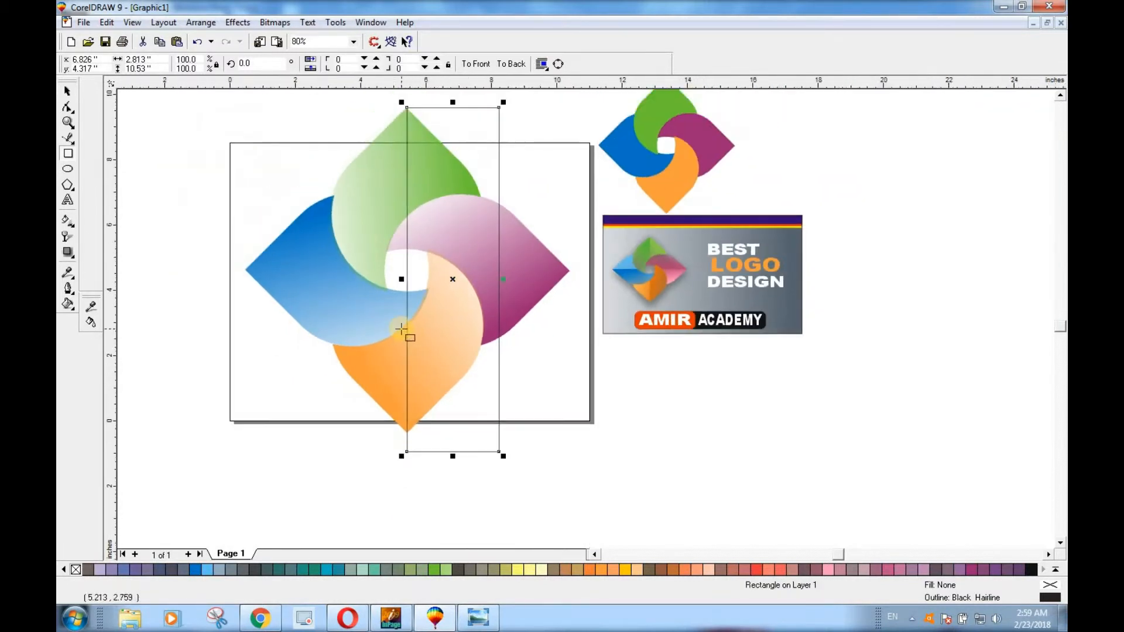
{"action": "mouse_move", "coordinate": [452, 103]}
{"action": "left_mouse_down"}
{"action": "mouse_move", "coordinate": [449, 90]}
{"action": "mouse_move", "coordinate": [451, 104]}
{"action": "left_mouse_up"}
Intersect the tall rectangle with the top green petal to create a separate right-half piece
{"action": "left_click", "coordinate": [67, 105]}
{"action": "left_click", "coordinate": [68, 92]}
{"action": "left_click", "coordinate": [449, 156]}
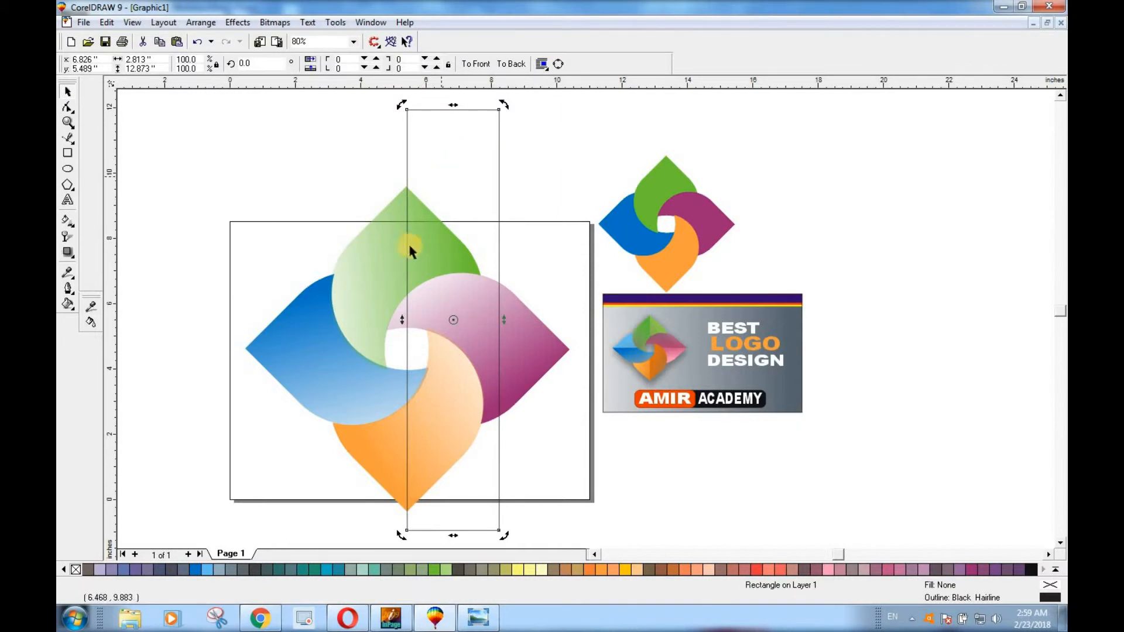
{"action": "left_click", "coordinate": [392, 237], "text": "shift"}
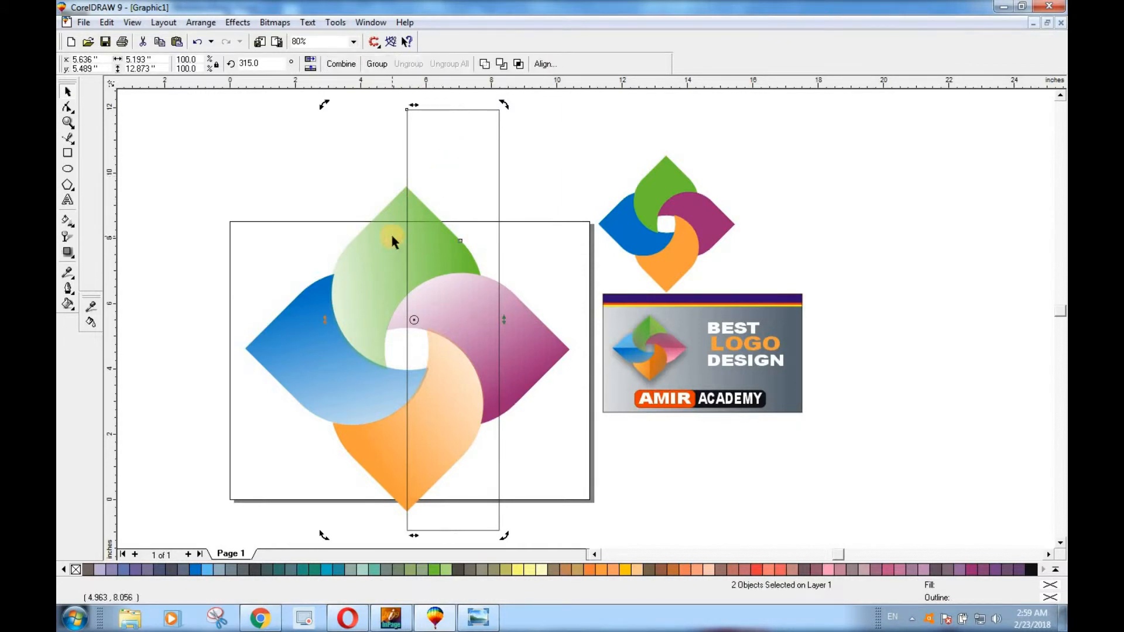
{"action": "left_click", "coordinate": [519, 64]}
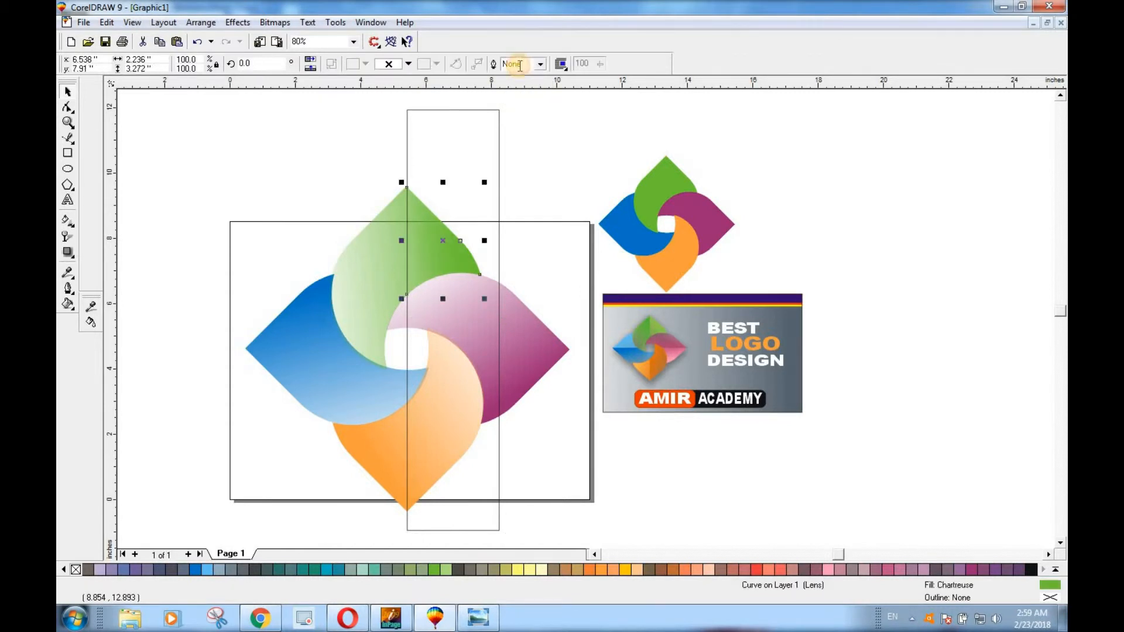
Try moving the green half piece and the tall rectangle aside to the left, undoing each move
{"action": "left_click_drag", "start_coordinate": [444, 240], "coordinate": [258, 235]}
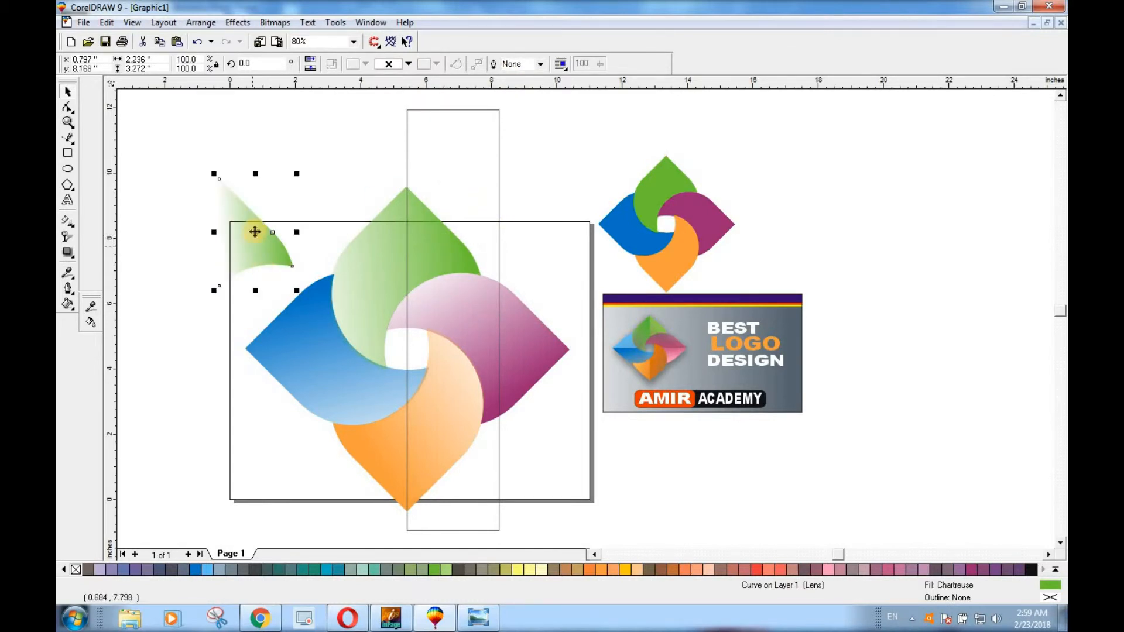
{"action": "key", "text": "ctrl+z"}
{"action": "left_click_drag", "start_coordinate": [467, 127], "coordinate": [273, 155]}
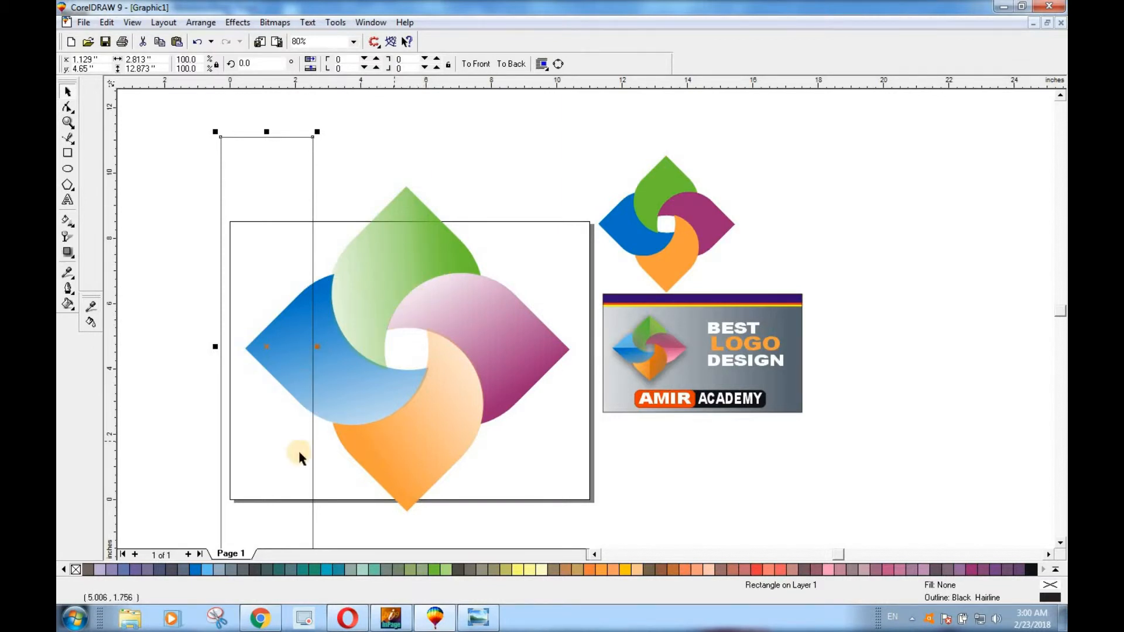
{"action": "key", "text": "ctrl+z"}
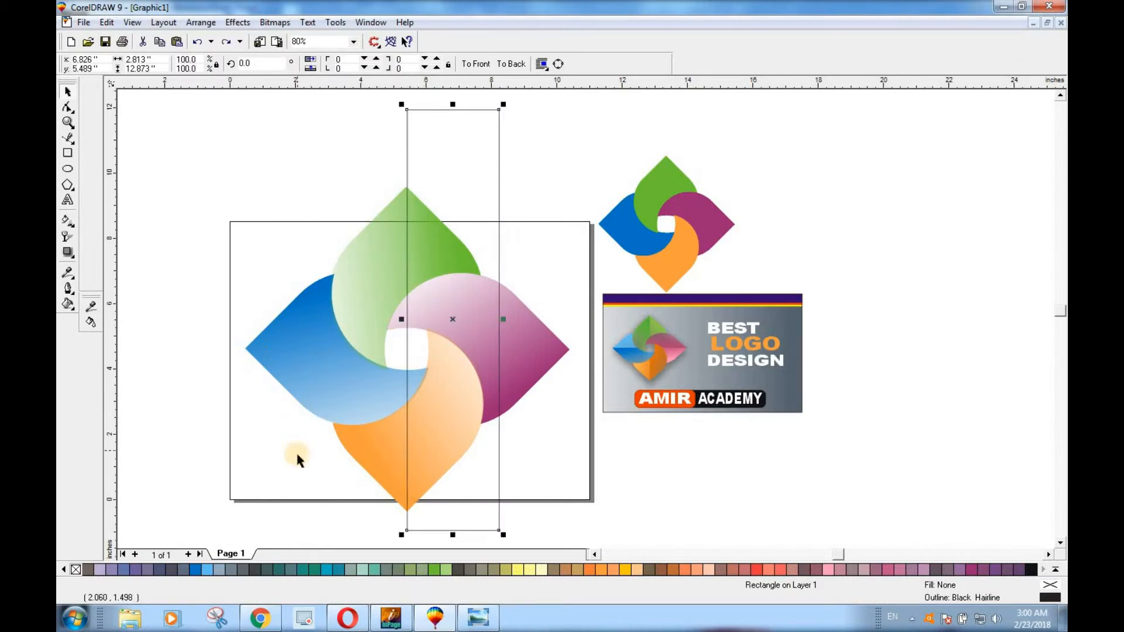
Intersect the tall rectangle with the bottom orange petal to create its right-half piece
{"action": "left_click", "coordinate": [492, 491]}
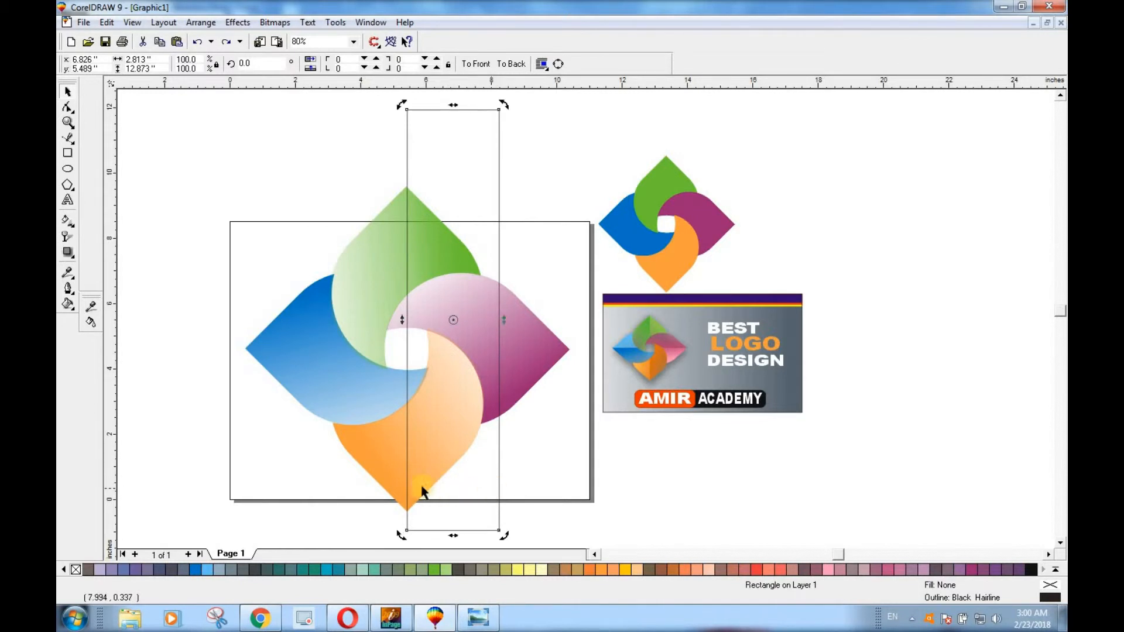
{"action": "left_click", "coordinate": [384, 460], "text": "shift"}
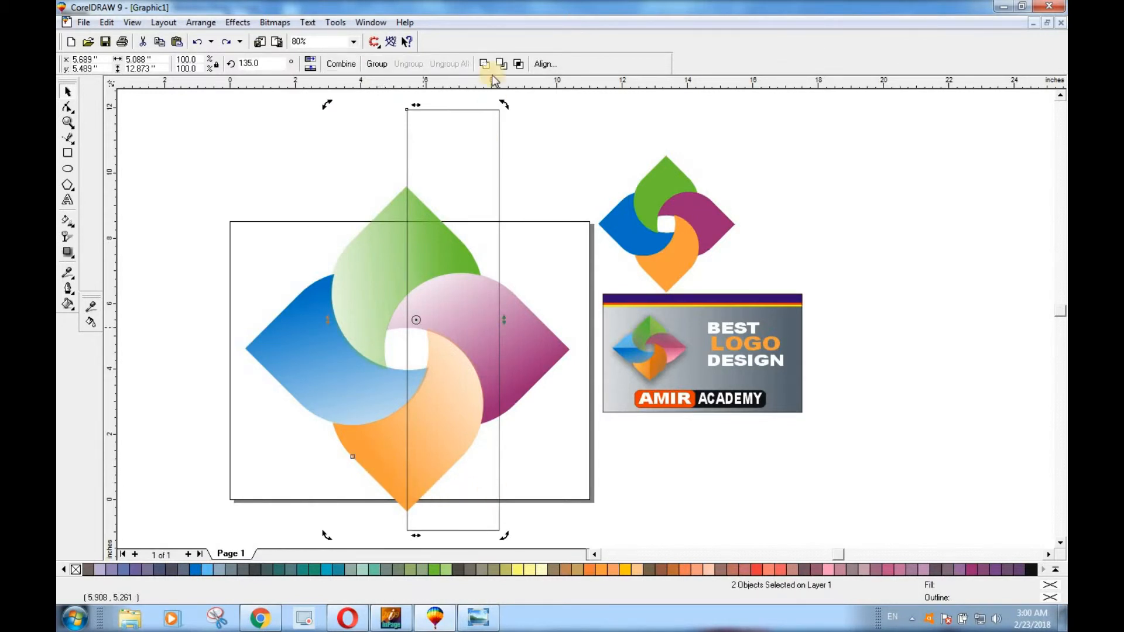
{"action": "left_click", "coordinate": [519, 65]}
{"action": "left_click", "coordinate": [425, 350]}
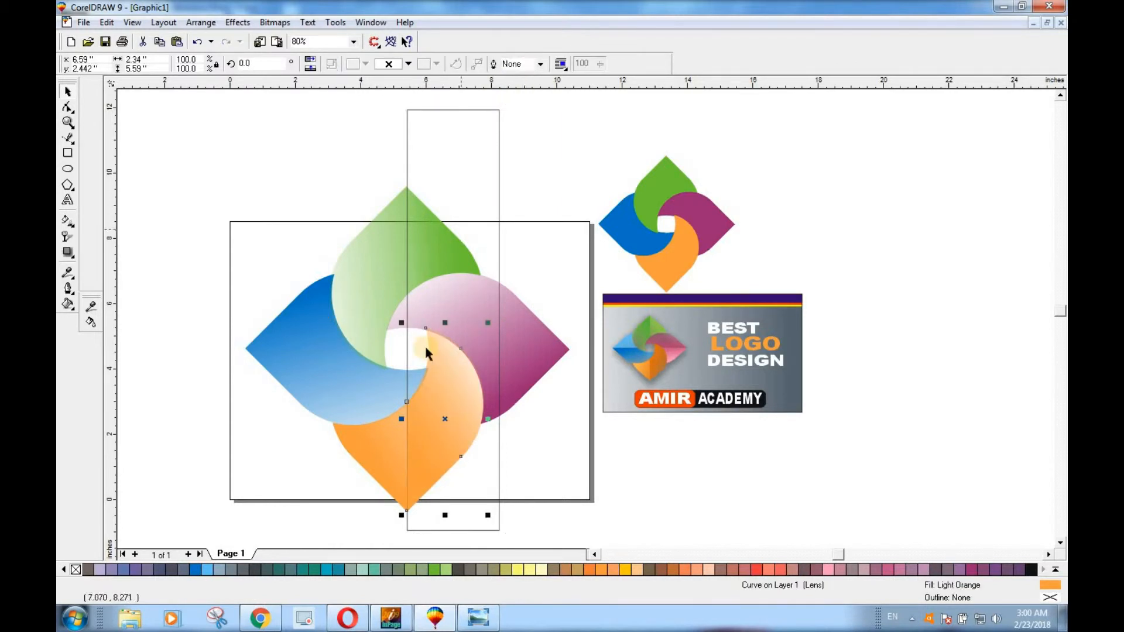
Rotate the rectangle to 90 degrees and place it over the logo's lower half, its top edge on the horizontal centre line
{"action": "left_click_drag", "start_coordinate": [468, 459], "coordinate": [206, 436]}
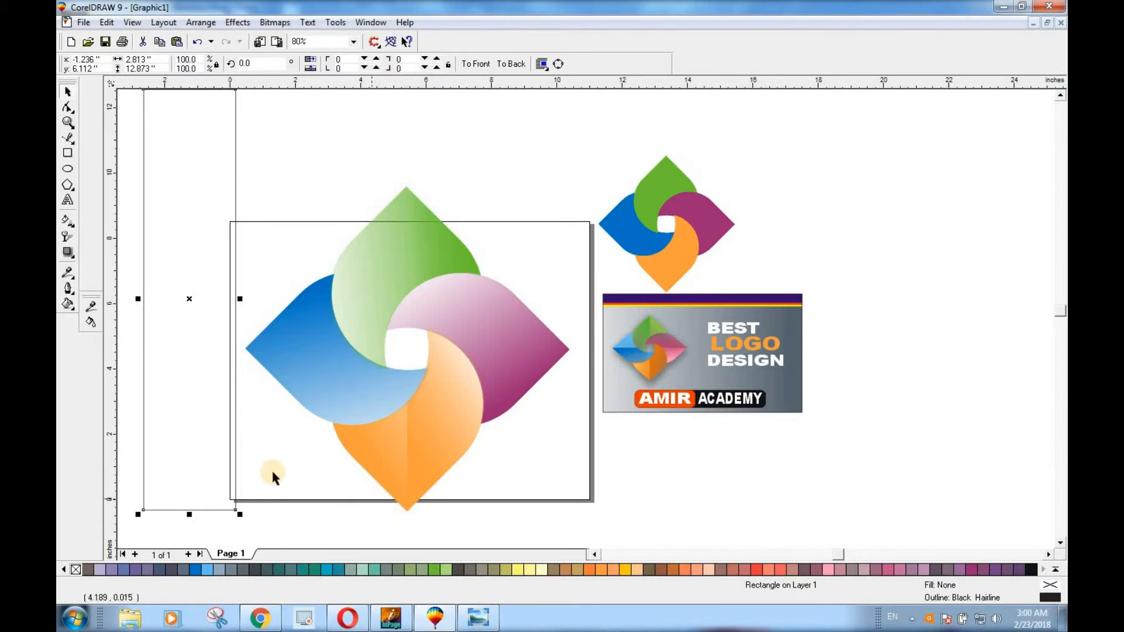
{"action": "left_click", "coordinate": [238, 63]}
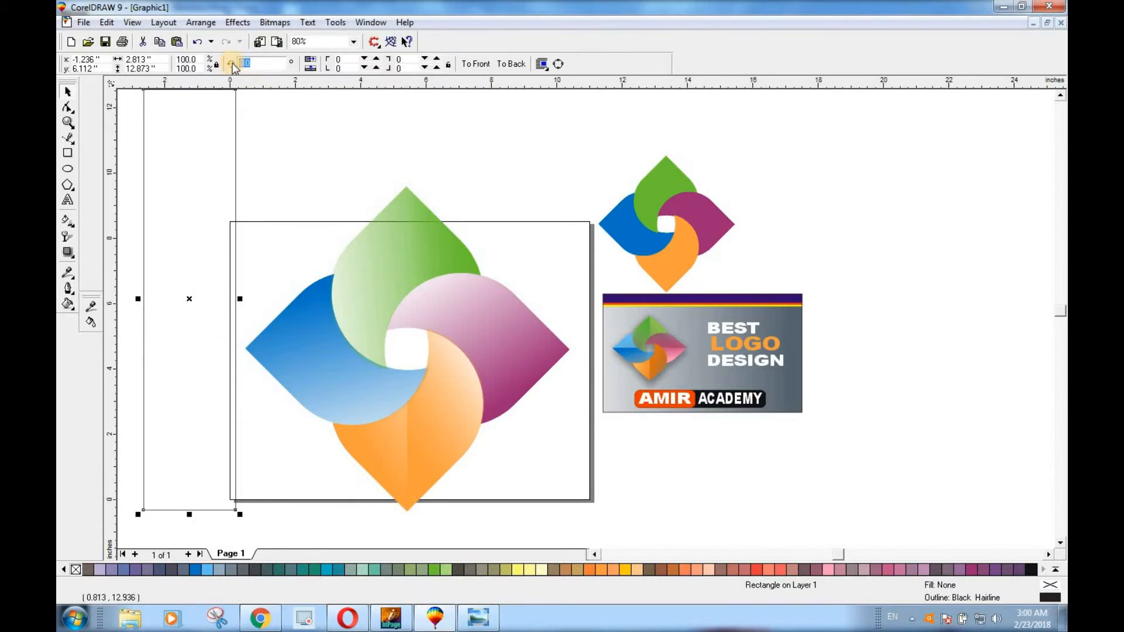
{"action": "key", "text": "Return"}
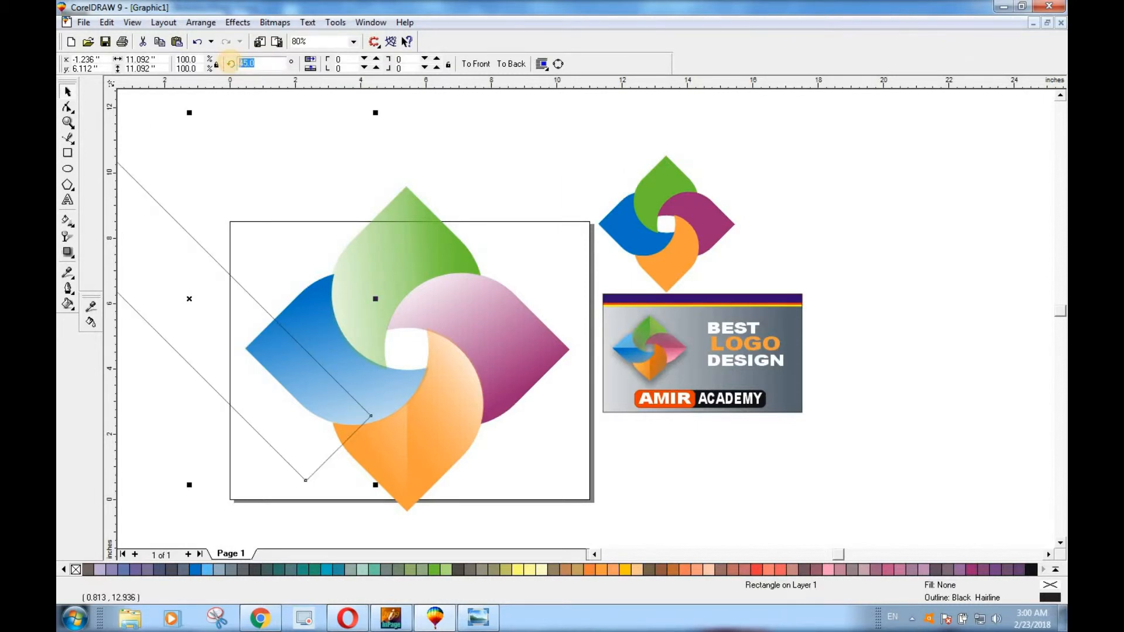
{"action": "key", "text": "Return"}
{"action": "left_click_drag", "start_coordinate": [206, 314], "coordinate": [422, 418]}
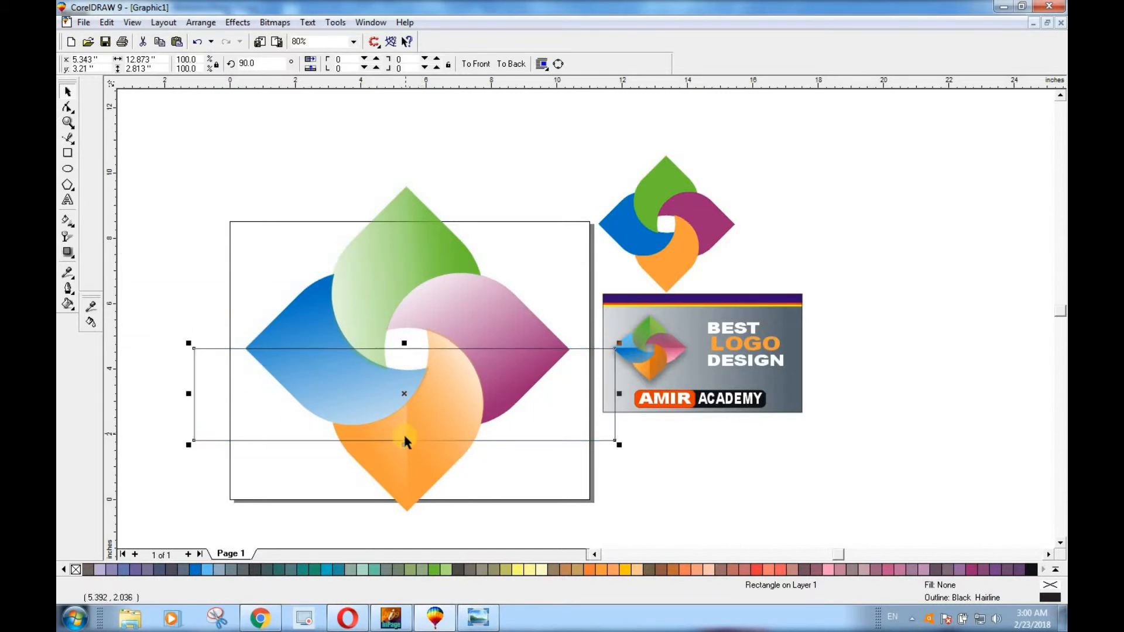
{"action": "scroll", "coordinate": [571, 371], "scroll_direction": "up", "scroll_amount": 5}
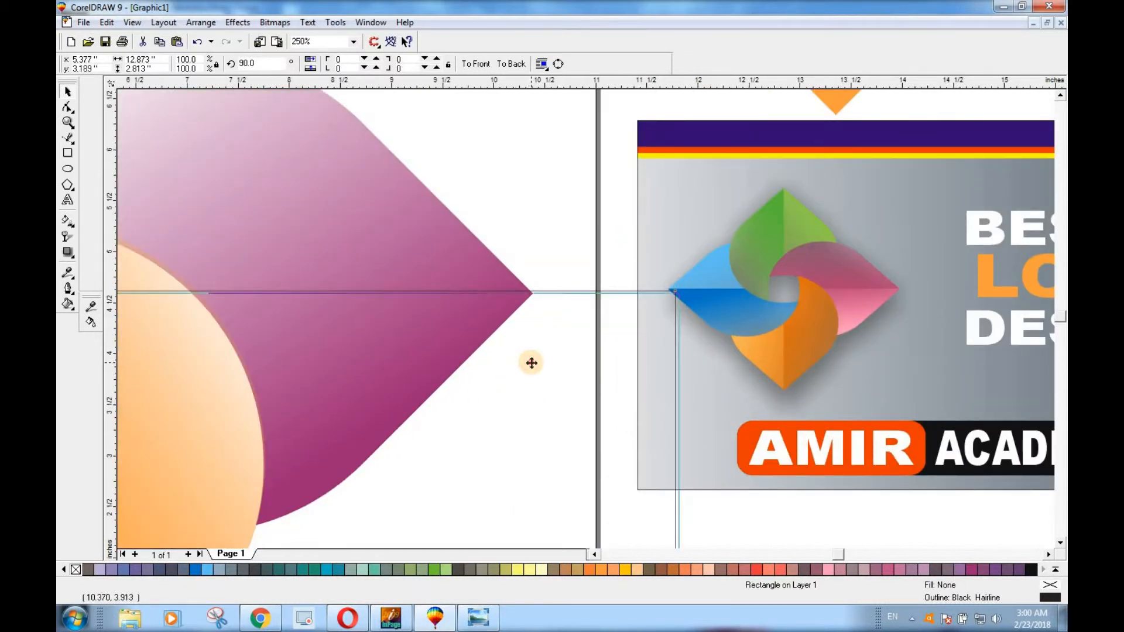
{"action": "scroll", "coordinate": [522, 380], "scroll_direction": "down", "scroll_amount": 4}
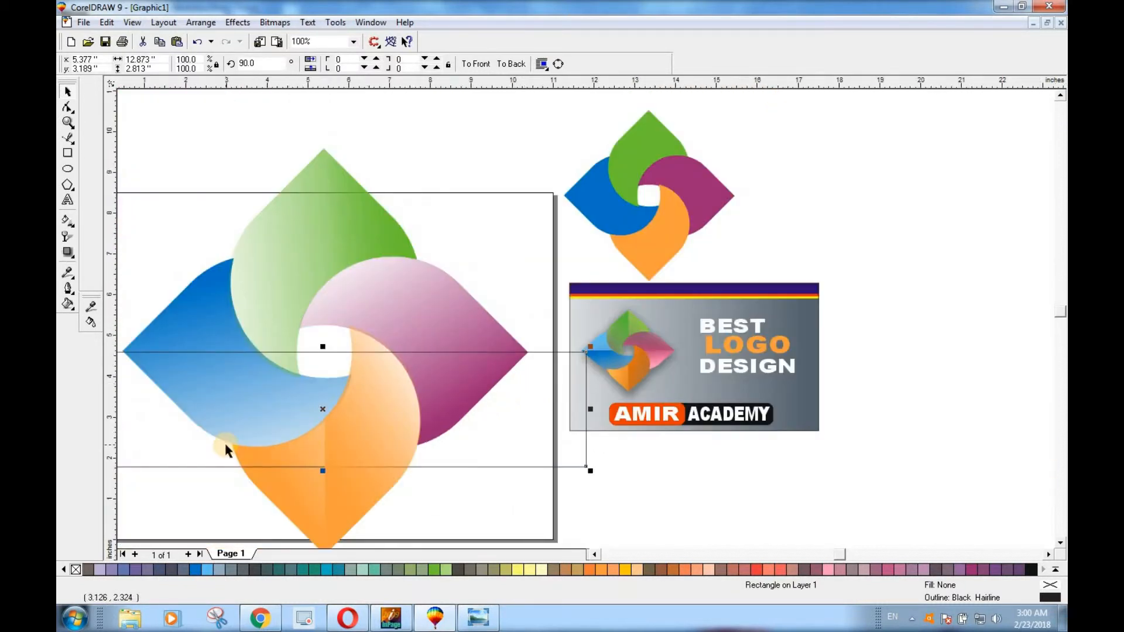
Intersect the horizontal rectangle with the left blue petal to create its lower-half piece
{"action": "left_click", "coordinate": [596, 554]}
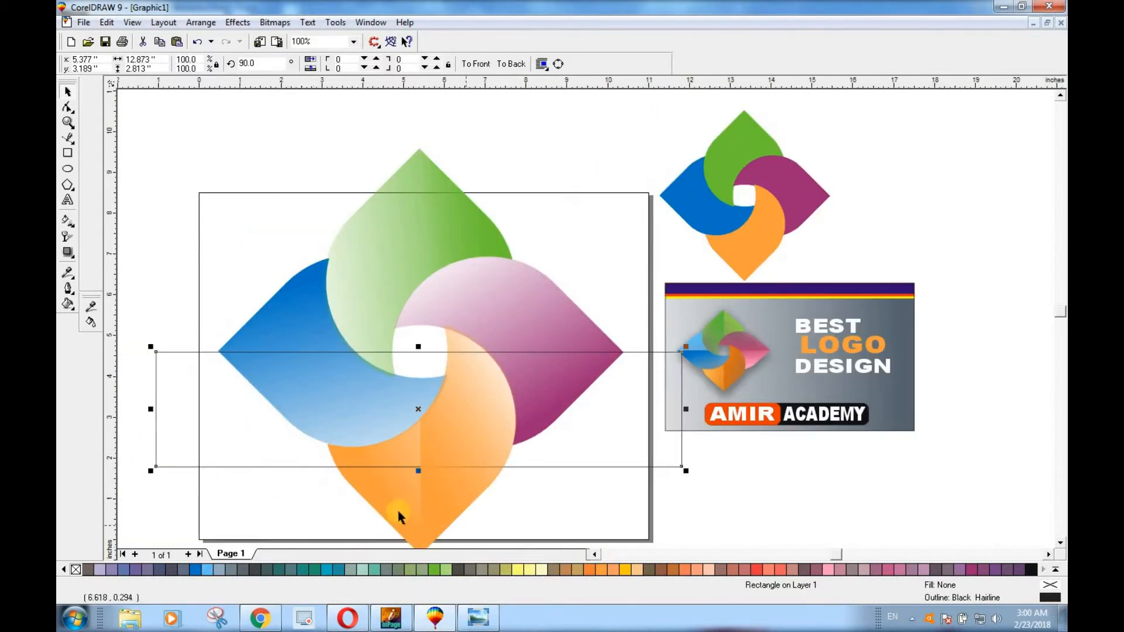
{"action": "left_click", "coordinate": [286, 329], "text": "shift"}
{"action": "left_click", "coordinate": [519, 63]}
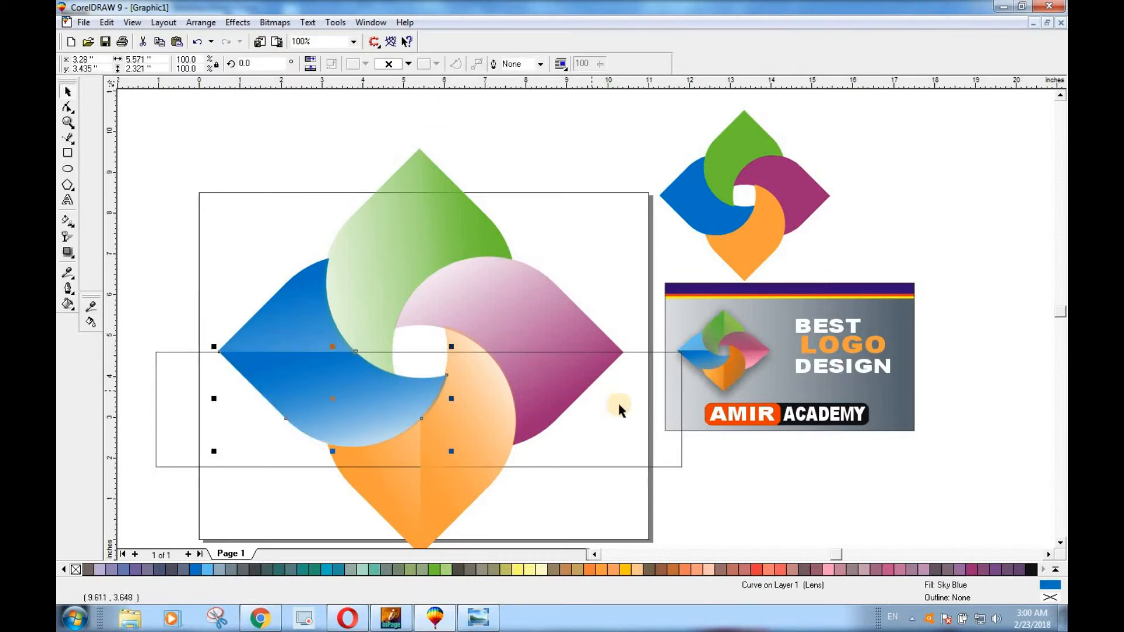
Intersect the horizontal rectangle with the right purple petal to create its lower-half piece, and delete the rectangle
{"action": "left_click", "coordinate": [630, 431]}
{"action": "left_click", "coordinate": [572, 351]}
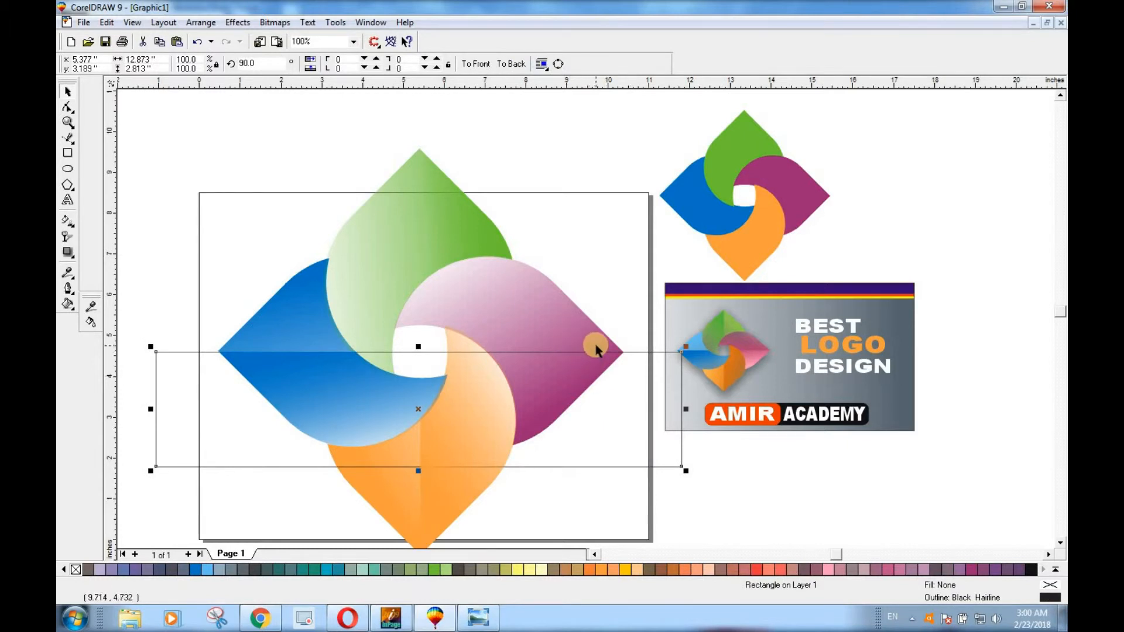
{"action": "left_click", "coordinate": [593, 345], "text": "shift"}
{"action": "left_click", "coordinate": [517, 66]}
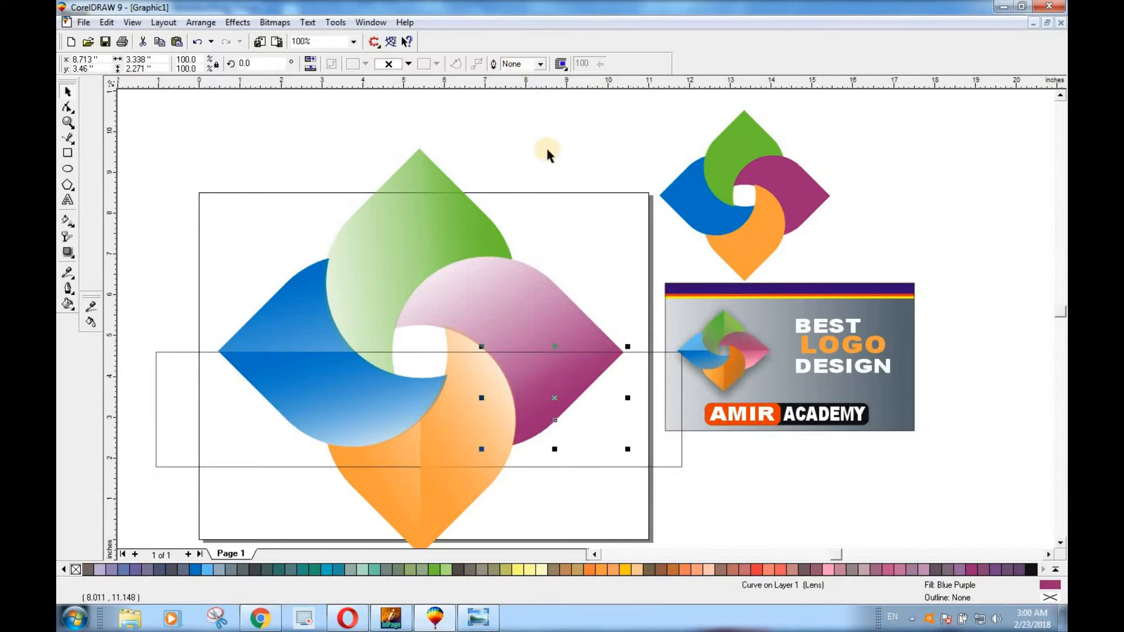
{"action": "left_click_drag", "start_coordinate": [607, 437], "coordinate": [592, 177]}
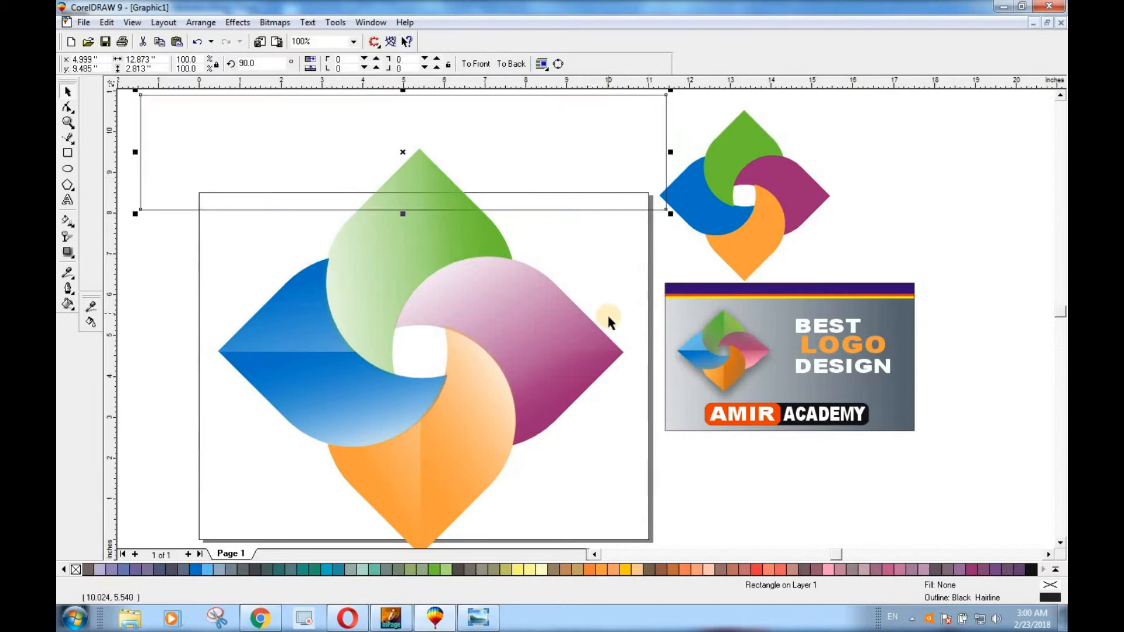
{"action": "key", "text": "Delete"}
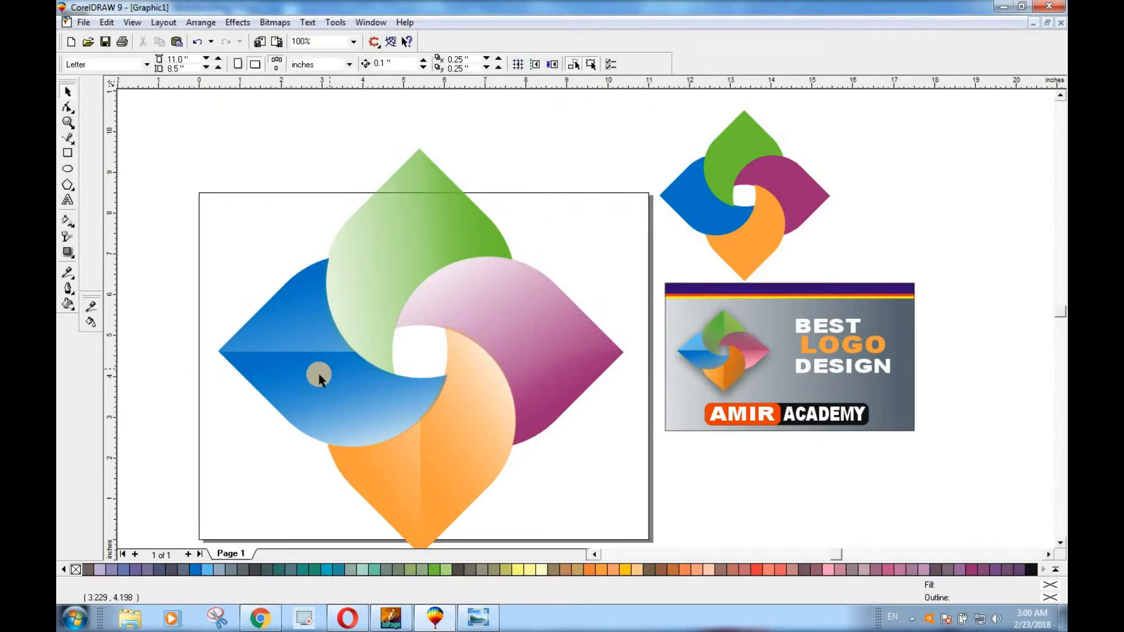
Try a Chartreuse fill on the right-half pieces of the top green petal and the bottom orange petal
{"action": "left_click", "coordinate": [384, 250]}
{"action": "left_click", "coordinate": [460, 243]}
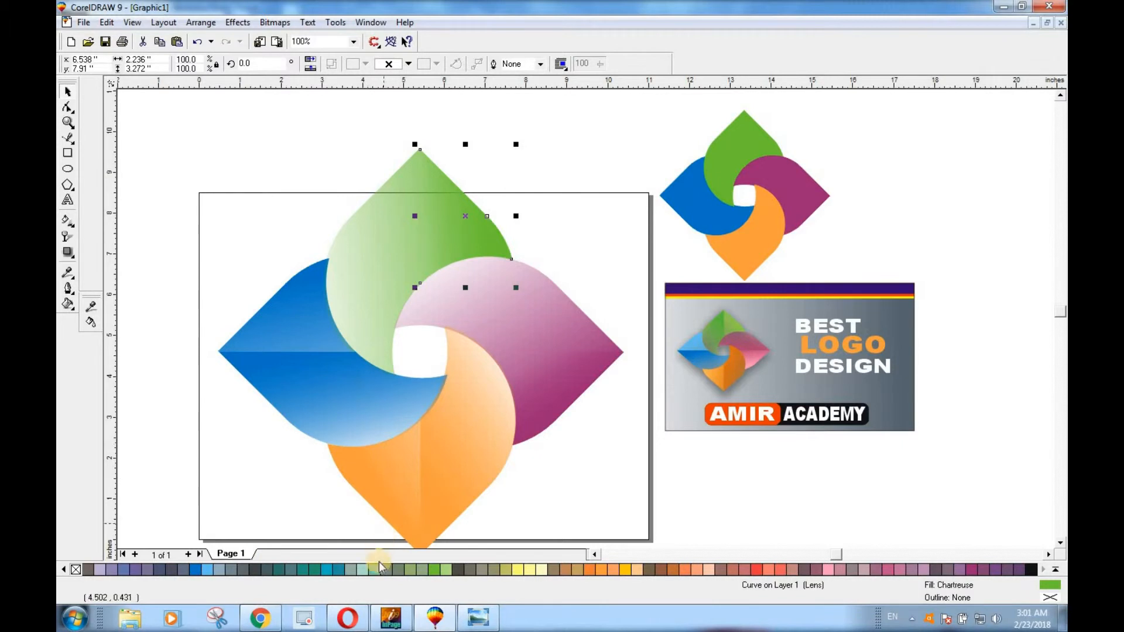
{"action": "left_click", "coordinate": [433, 570]}
{"action": "left_click", "coordinate": [378, 288]}
{"action": "left_click", "coordinate": [447, 476]}
{"action": "left_click", "coordinate": [434, 571]}
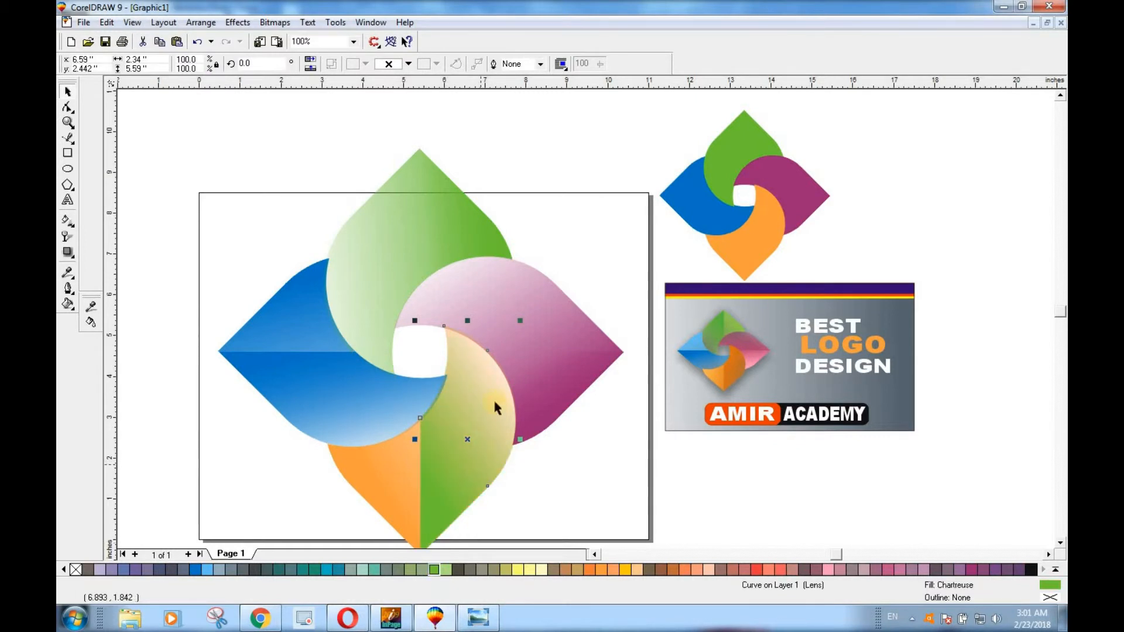
Fill the bottom petal with Autumn Orange and its right-half piece with Sand
{"action": "left_click", "coordinate": [390, 487]}
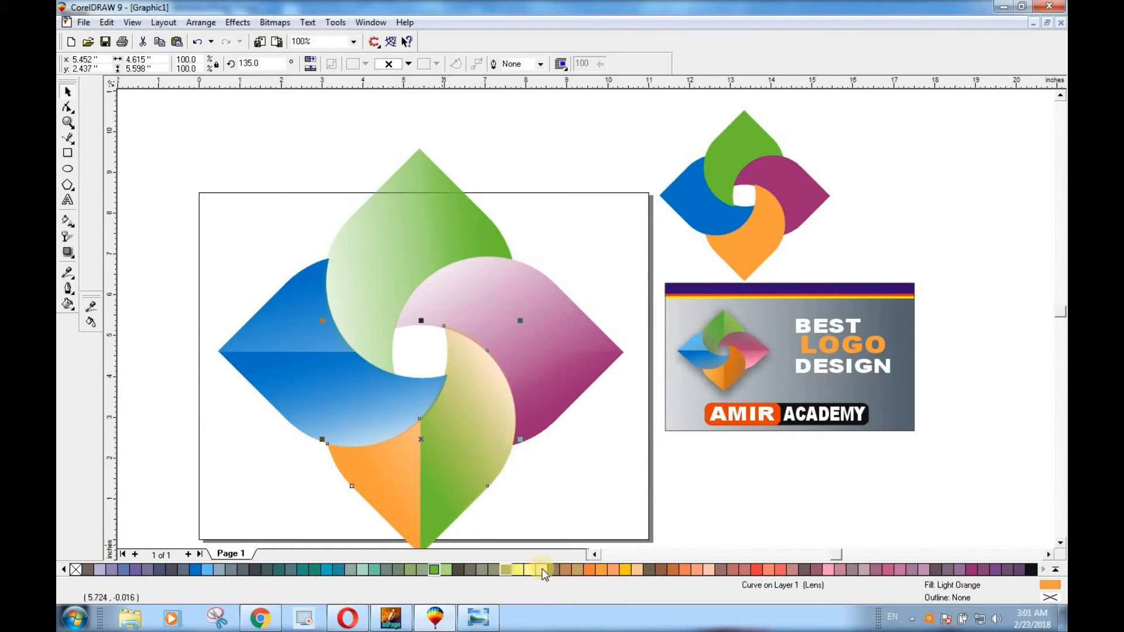
{"action": "left_click", "coordinate": [589, 570]}
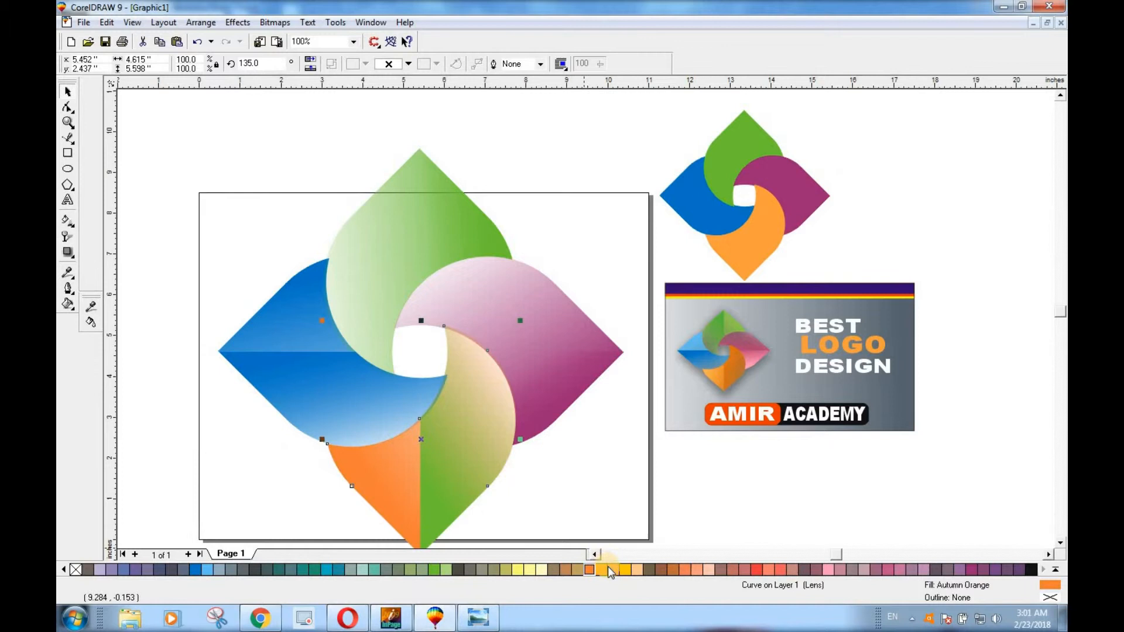
{"action": "left_click", "coordinate": [477, 474]}
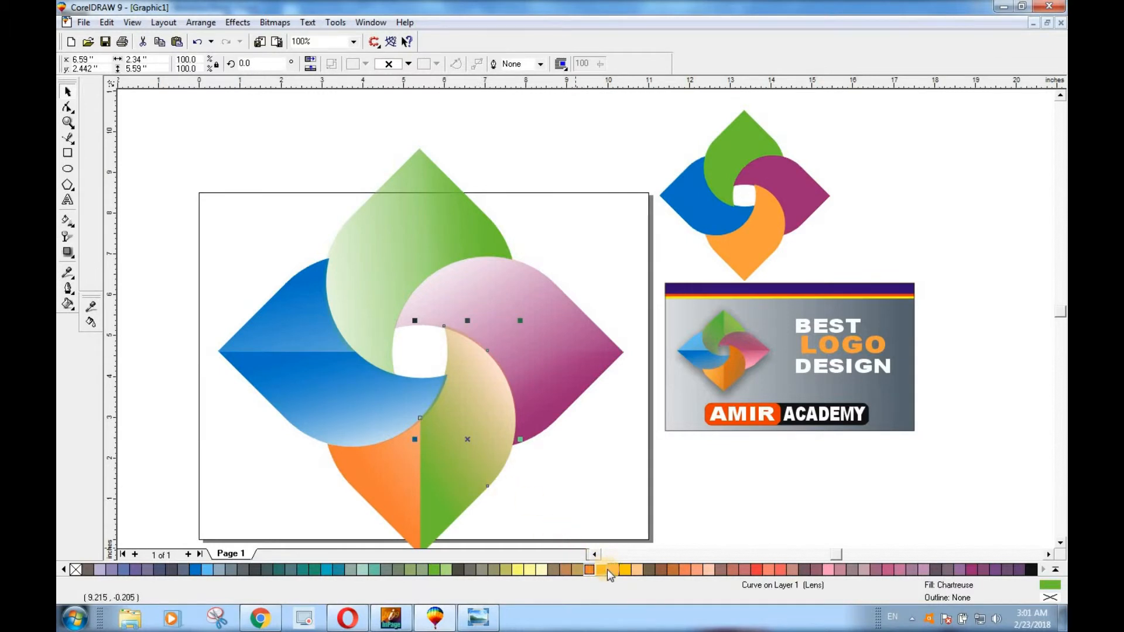
{"action": "left_click", "coordinate": [608, 569]}
{"action": "left_click", "coordinate": [637, 570]}
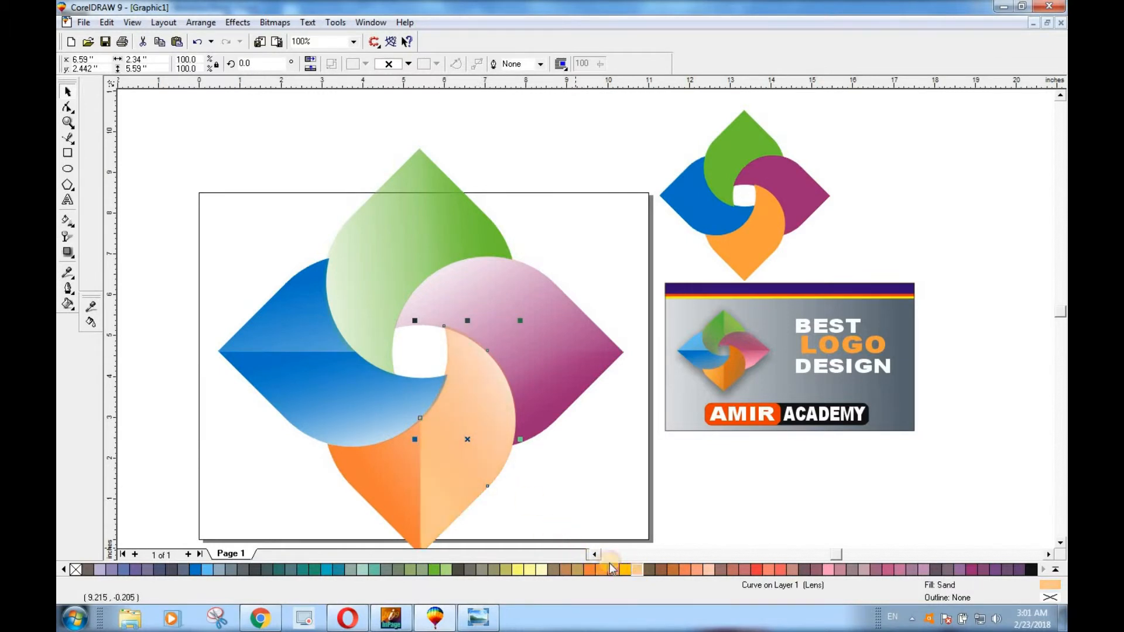
{"action": "key", "text": "Escape"}
Try Blue Violet on the right purple petal, and fill it with light pink instead, keeping its lower-half piece Blue Purple
{"action": "left_click", "coordinate": [544, 389]}
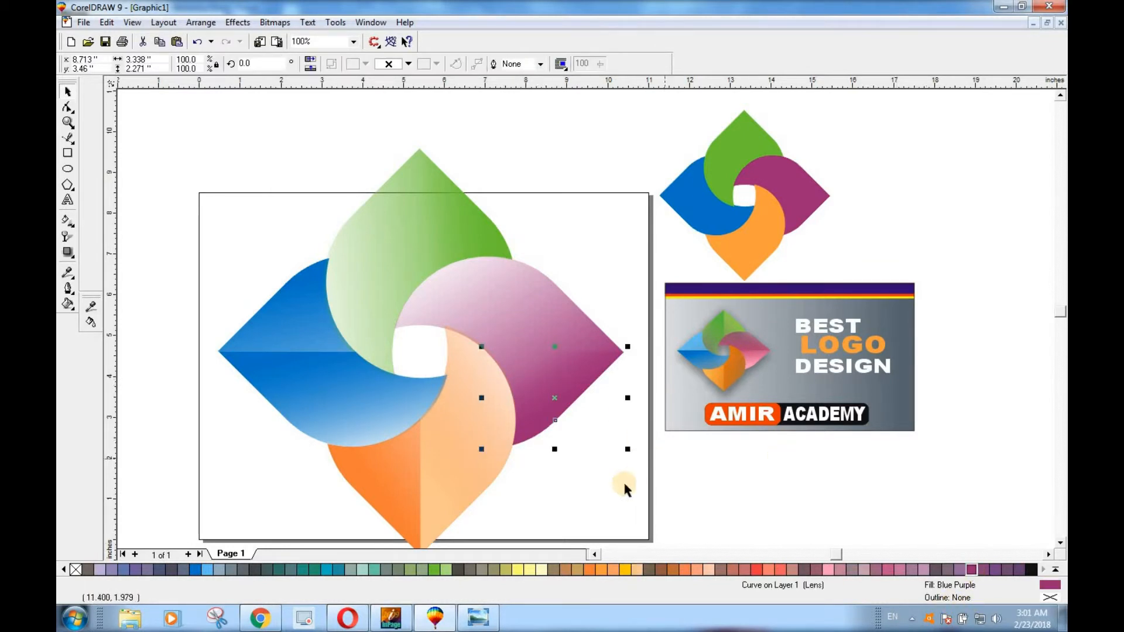
{"action": "left_click", "coordinate": [554, 310]}
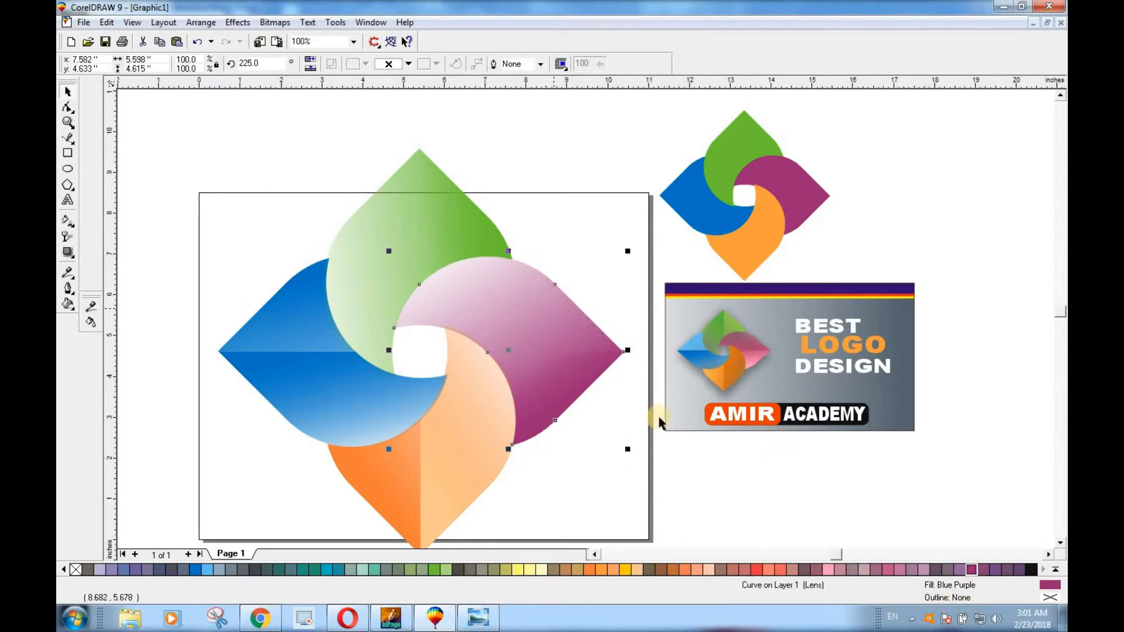
{"action": "left_click", "coordinate": [959, 570]}
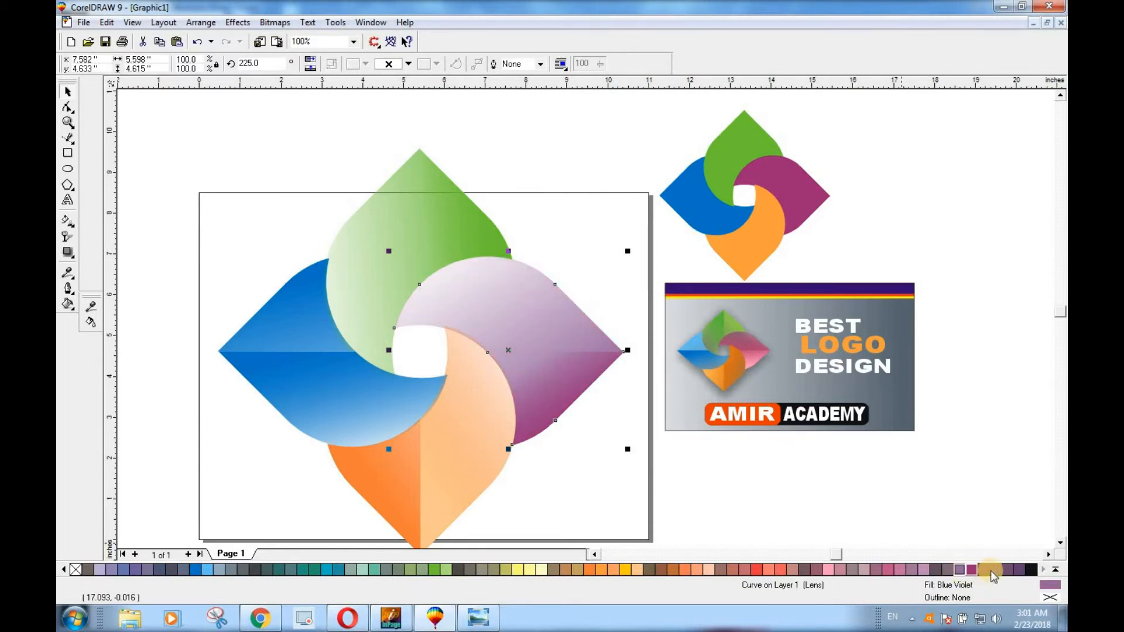
{"action": "left_click", "coordinate": [826, 570]}
{"action": "left_click", "coordinate": [567, 383]}
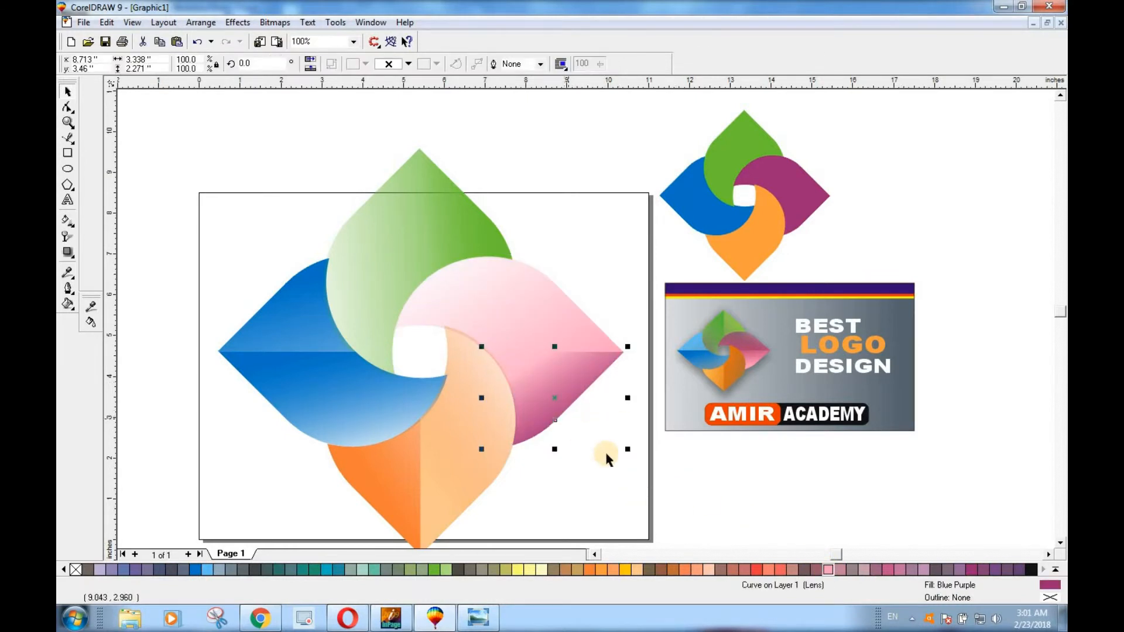
Try a turquoise fill on the left blue petal, and fill it with Ice Blue instead
{"action": "left_click", "coordinate": [307, 394]}
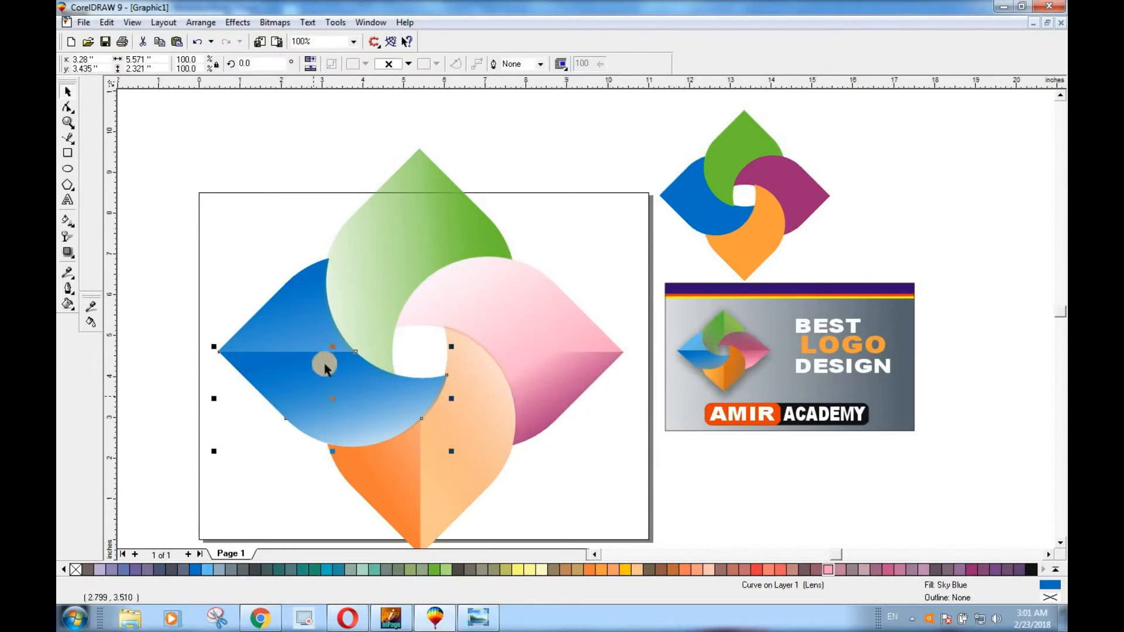
{"action": "left_click", "coordinate": [301, 313]}
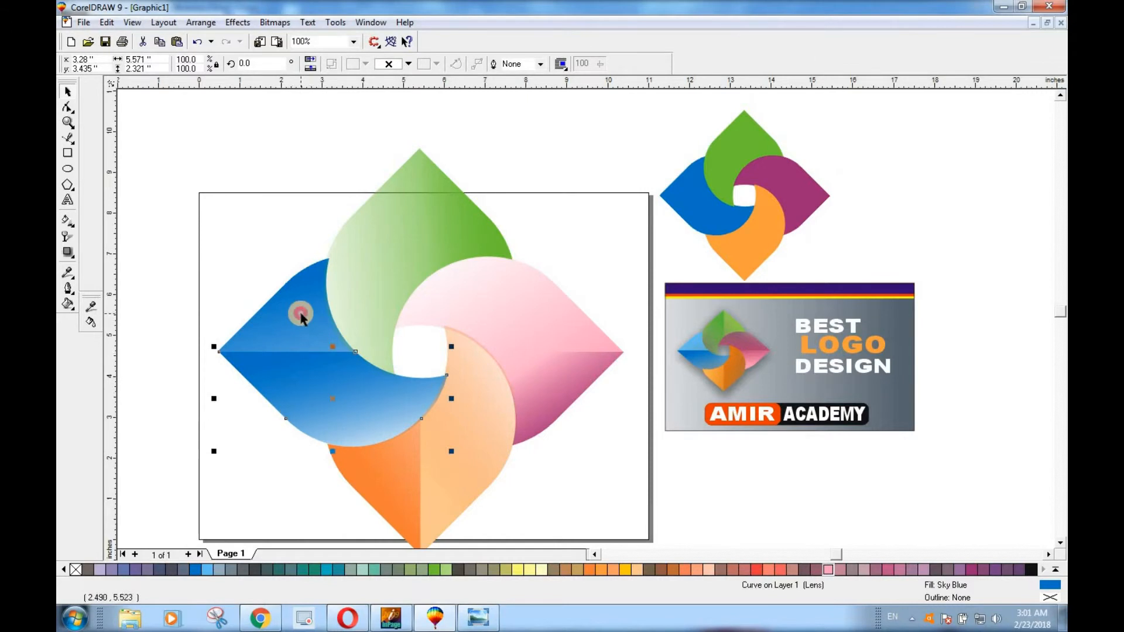
{"action": "left_click", "coordinate": [326, 569]}
{"action": "left_click", "coordinate": [252, 492]}
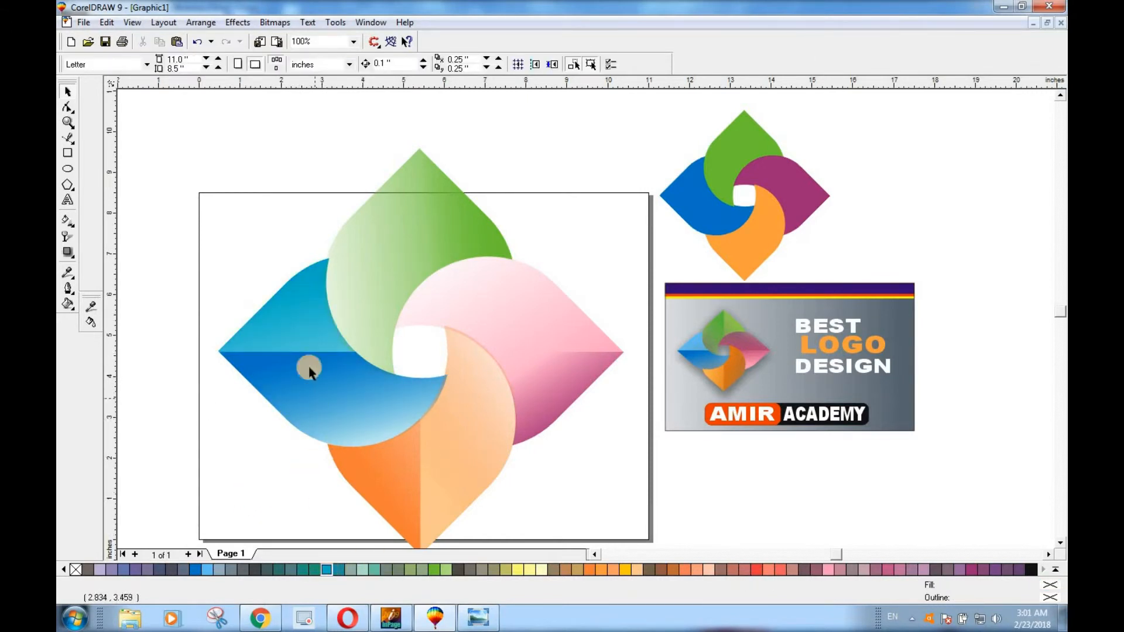
{"action": "left_click", "coordinate": [301, 329]}
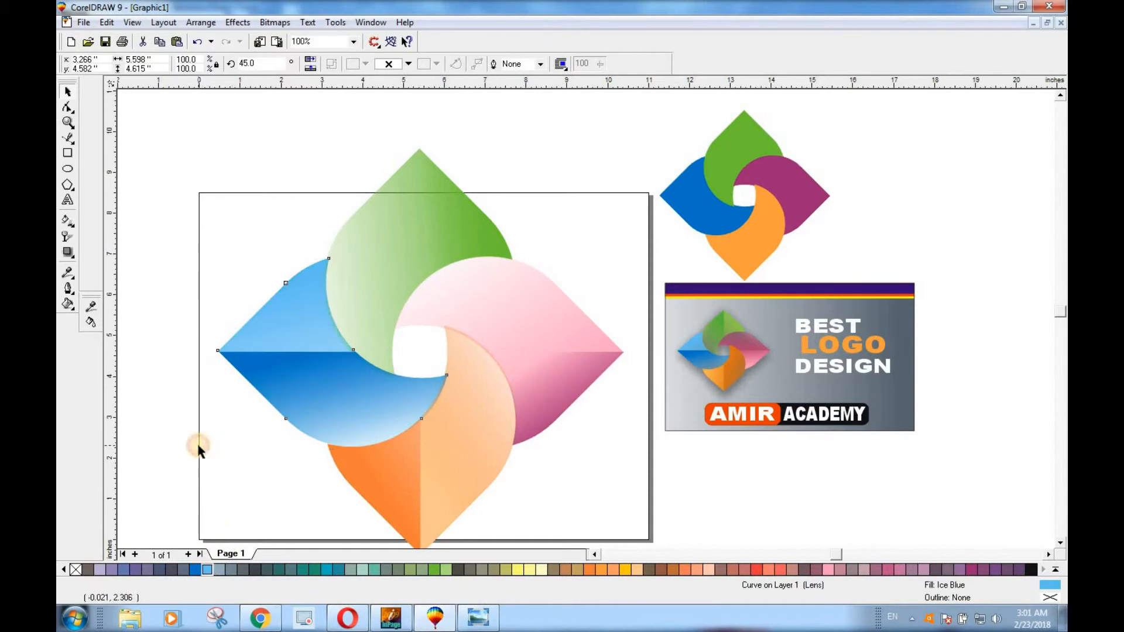
{"action": "left_click", "coordinate": [199, 445]}
Try Grass Green, Spring Green and plain Green fills on the top petal
{"action": "left_click", "coordinate": [399, 239]}
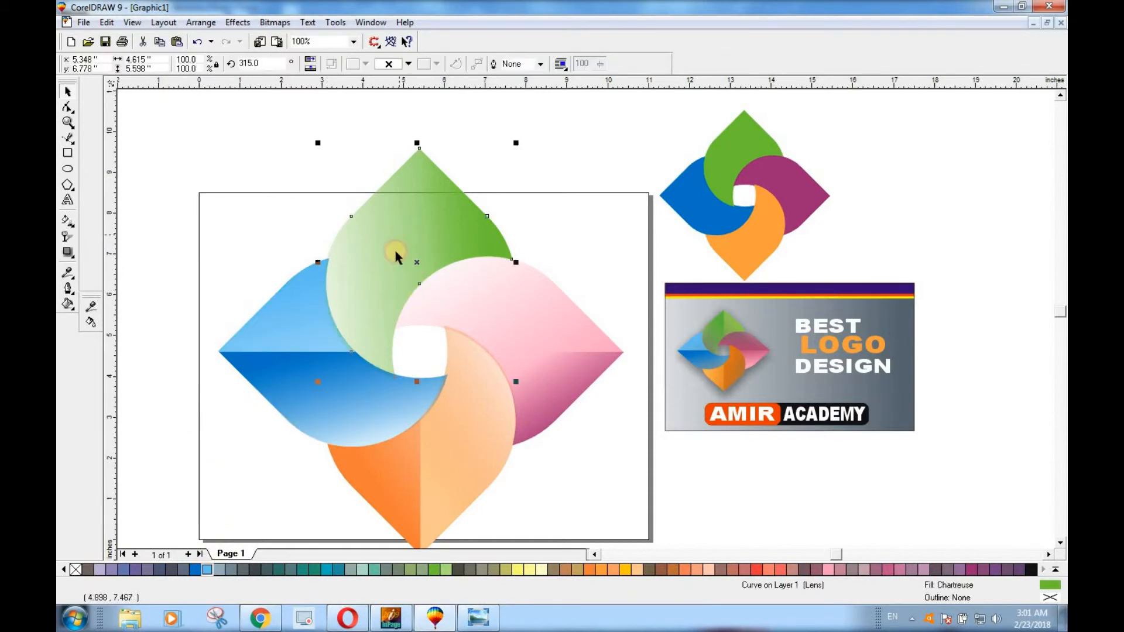
{"action": "left_click", "coordinate": [279, 569]}
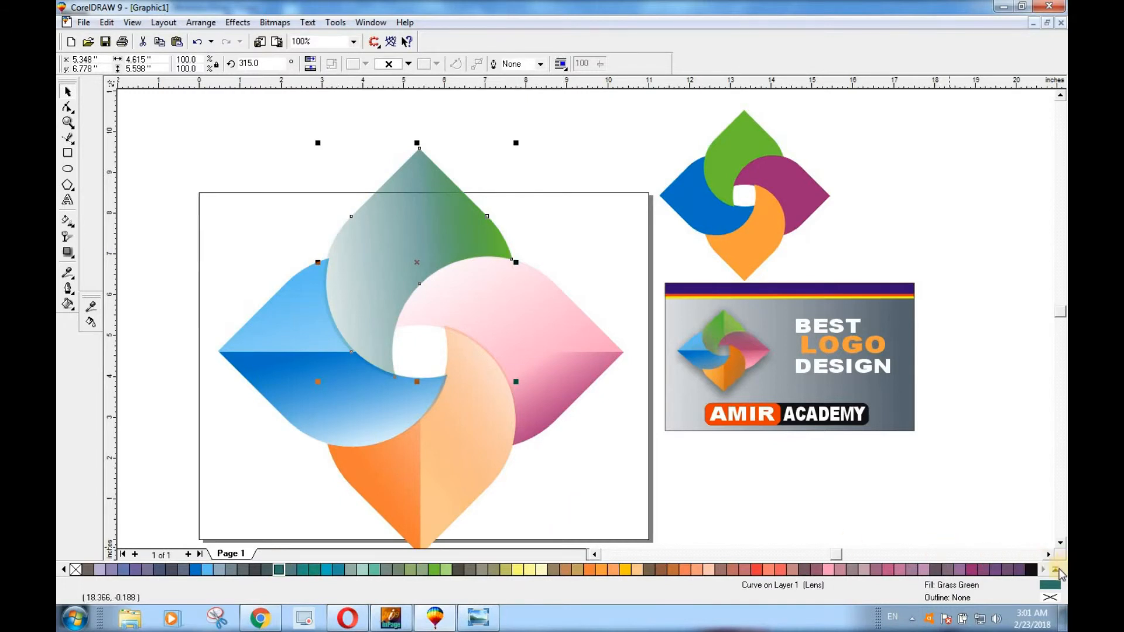
{"action": "left_click", "coordinate": [1059, 573]}
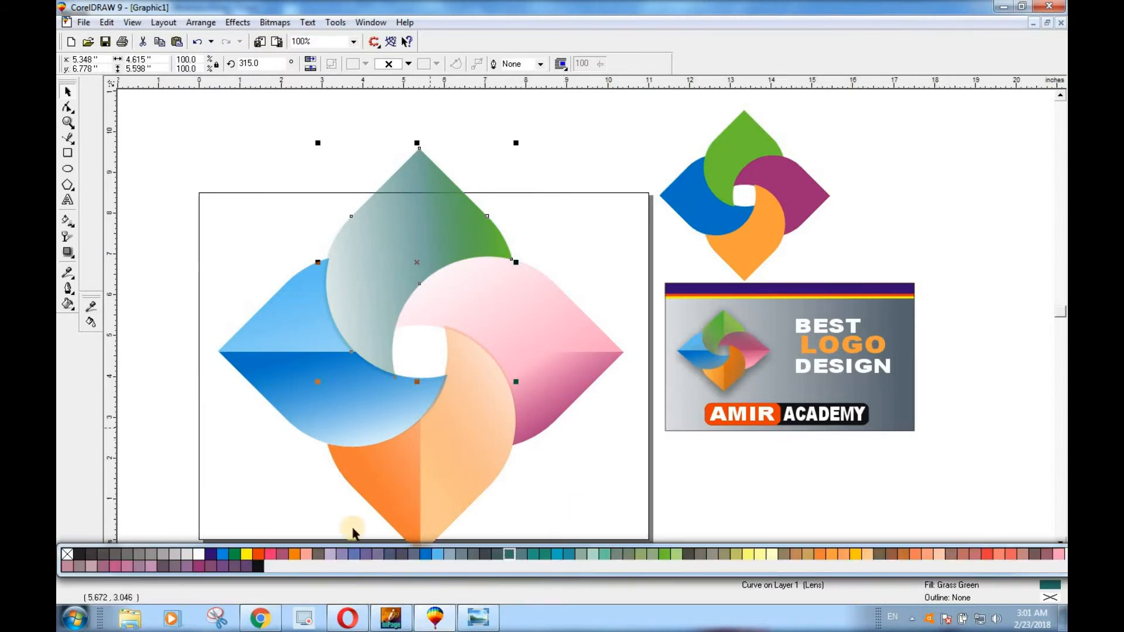
{"action": "left_click", "coordinate": [544, 553]}
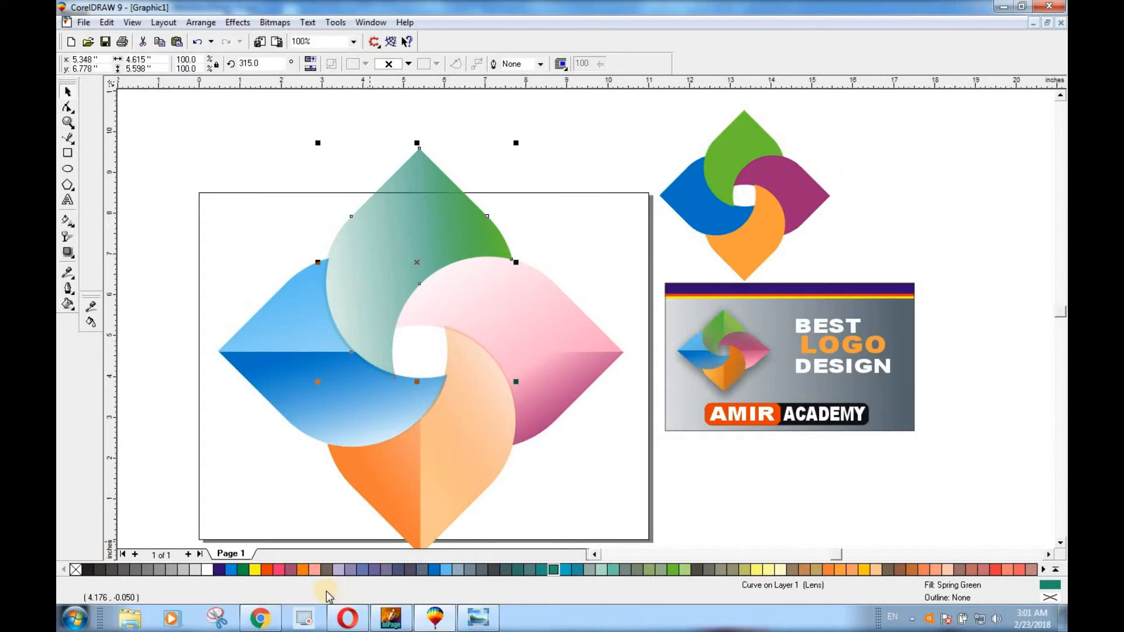
{"action": "left_click", "coordinate": [243, 569]}
Try Grass Green on the top petal's right-half piece, and switch the whole petal to Yellow and back to Green
{"action": "left_click", "coordinate": [491, 228]}
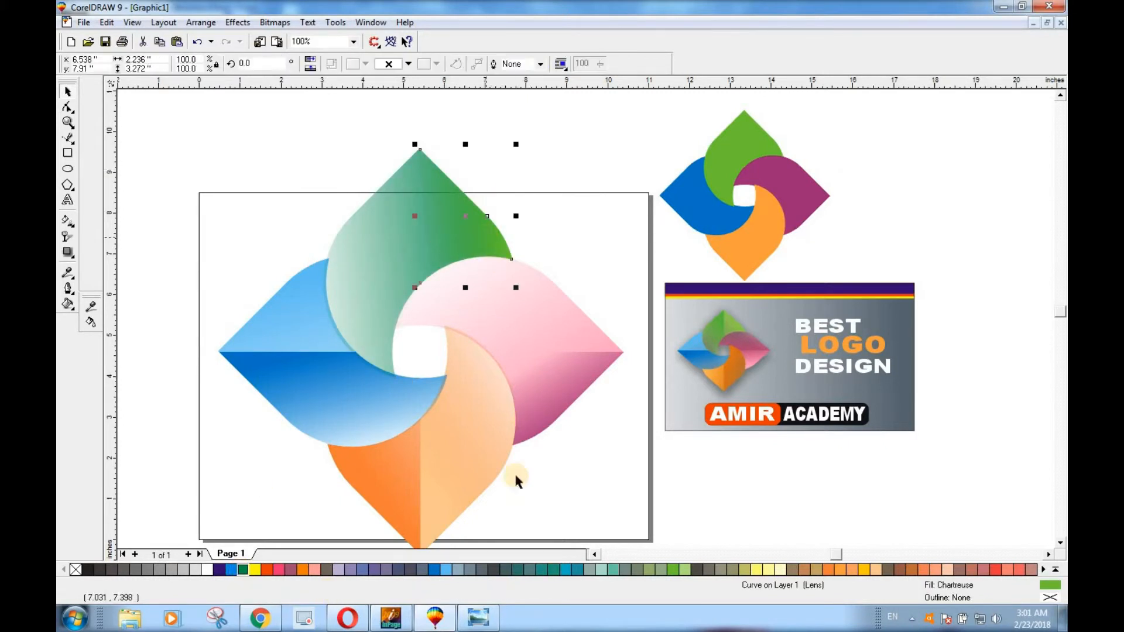
{"action": "left_click", "coordinate": [517, 571]}
{"action": "left_click", "coordinate": [389, 244]}
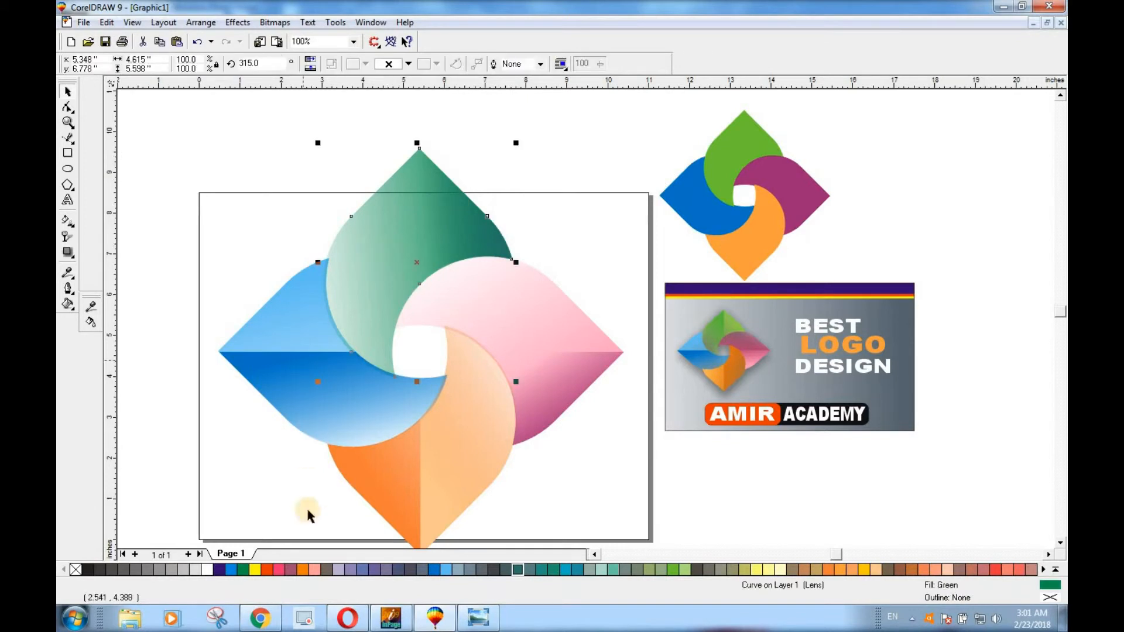
{"action": "left_click", "coordinate": [257, 570]}
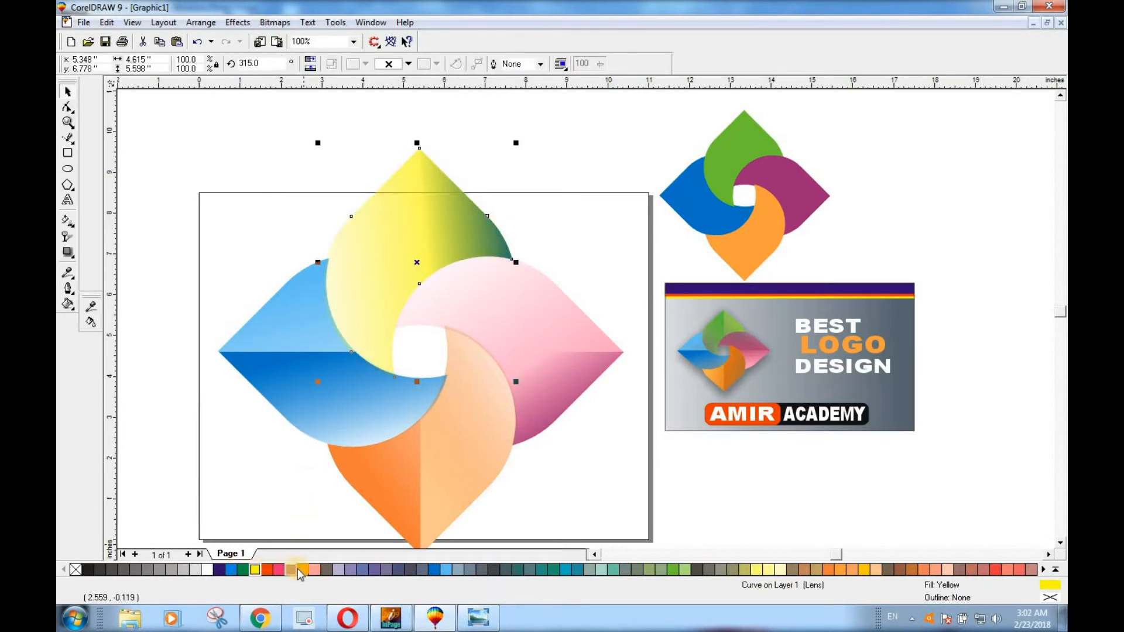
{"action": "left_click", "coordinate": [242, 569]}
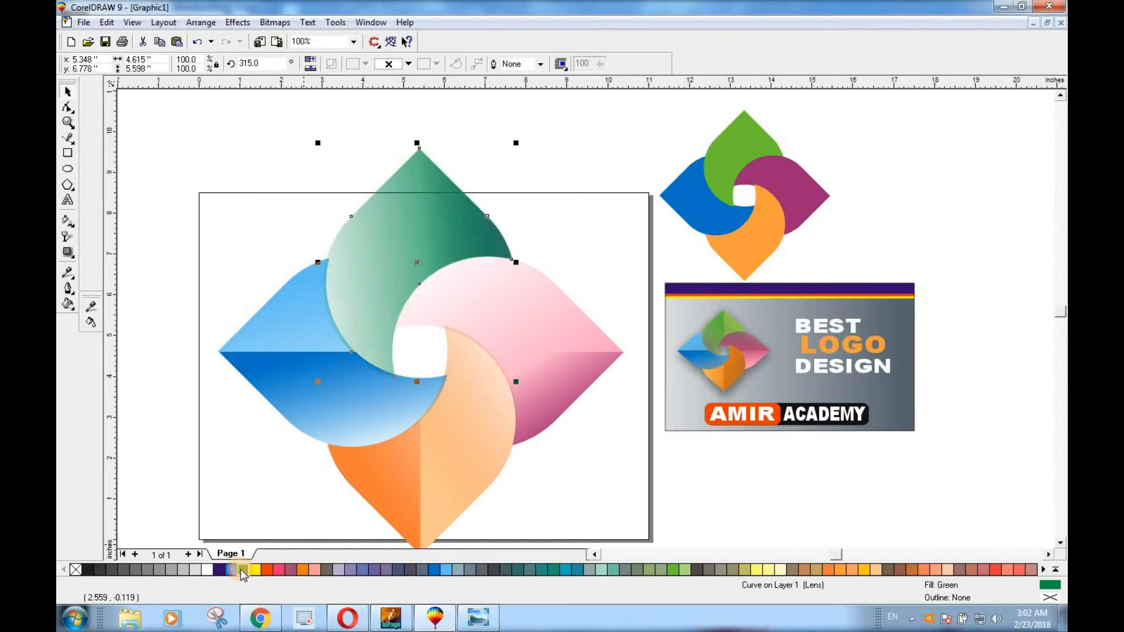
Try a Moon Green fill on the top petal's right-half piece
{"action": "left_click", "coordinate": [556, 169]}
{"action": "left_click", "coordinate": [471, 230]}
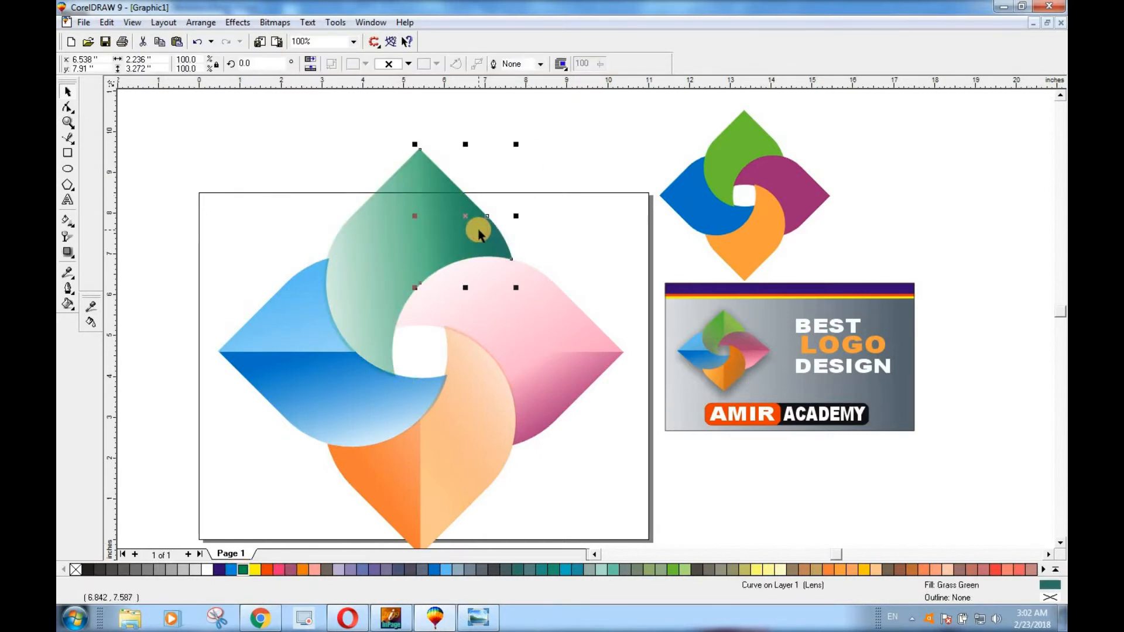
{"action": "left_click", "coordinate": [683, 571]}
{"action": "left_click", "coordinate": [576, 162]}
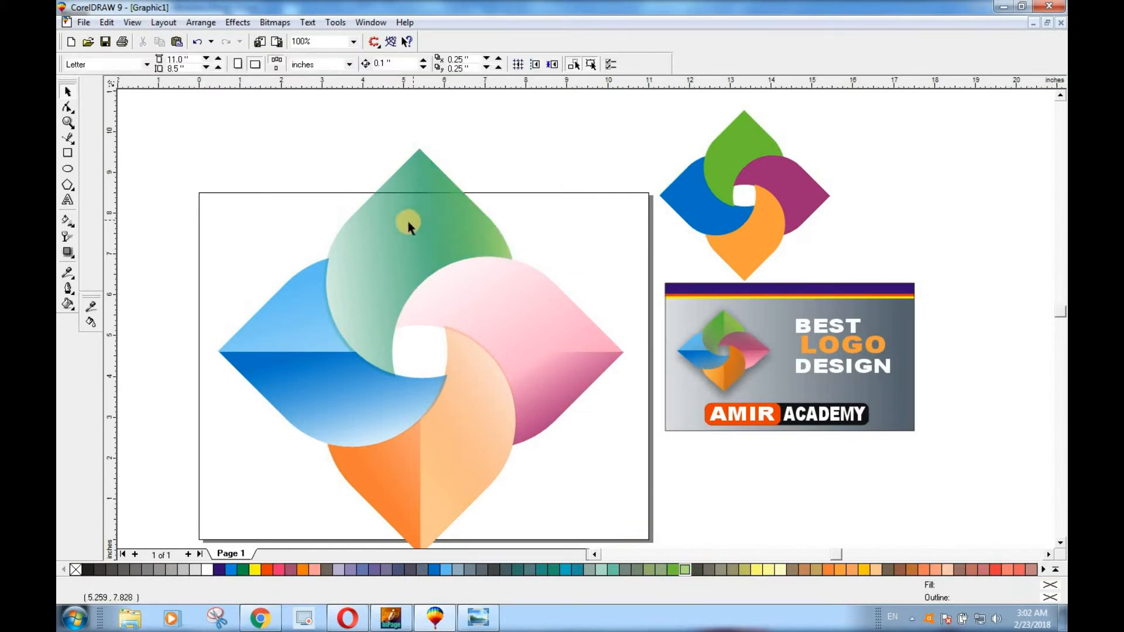
Fill the top petal with Chartreuse and its right-half piece with a muted olive green
{"action": "left_click", "coordinate": [408, 226]}
{"action": "left_click", "coordinate": [673, 569]}
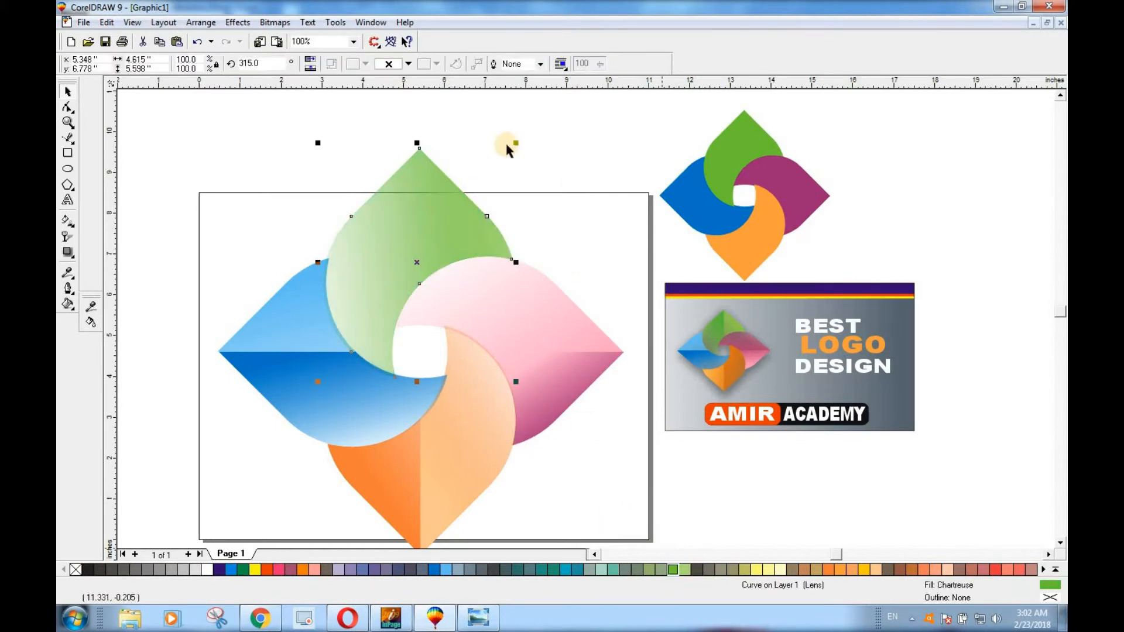
{"action": "left_click", "coordinate": [522, 187]}
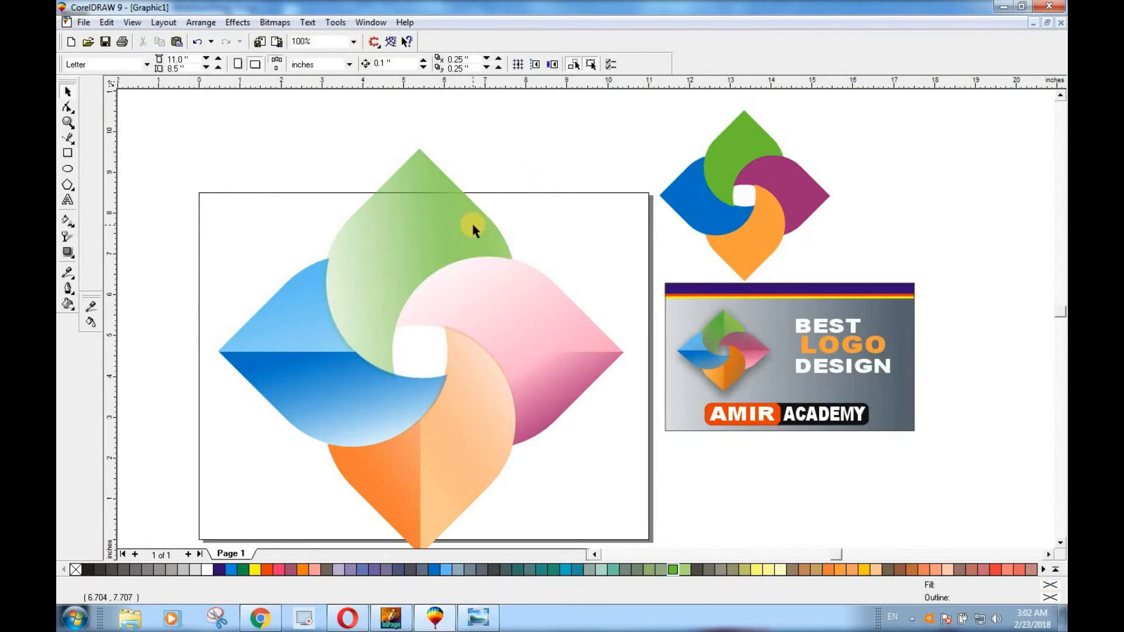
{"action": "left_click", "coordinate": [472, 221]}
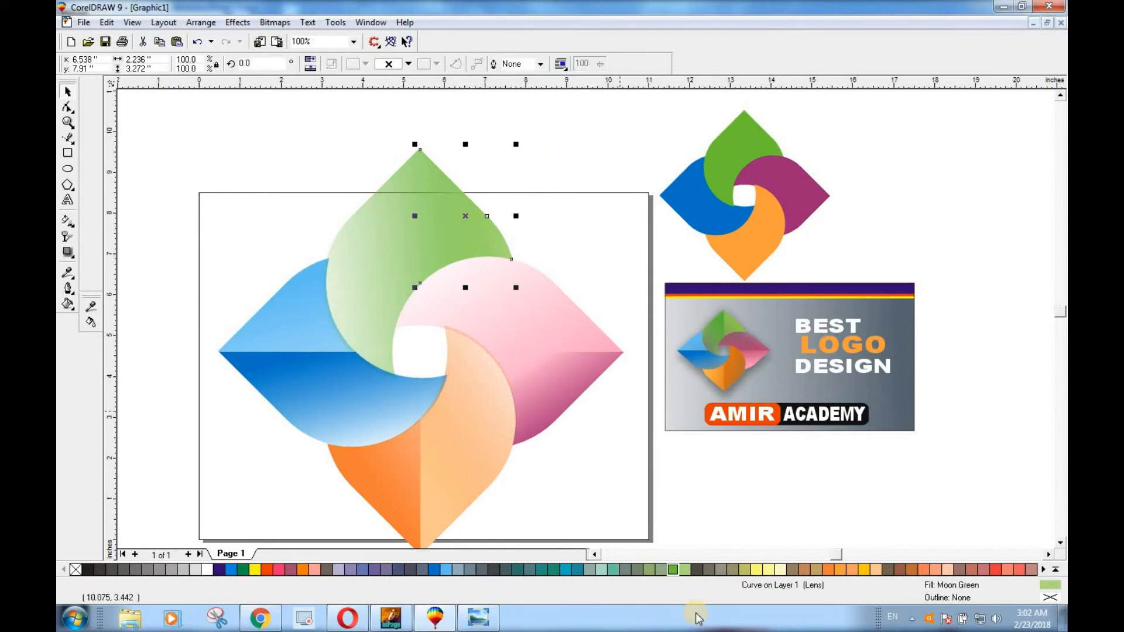
{"action": "left_click", "coordinate": [649, 570]}
{"action": "key", "text": "Escape"}
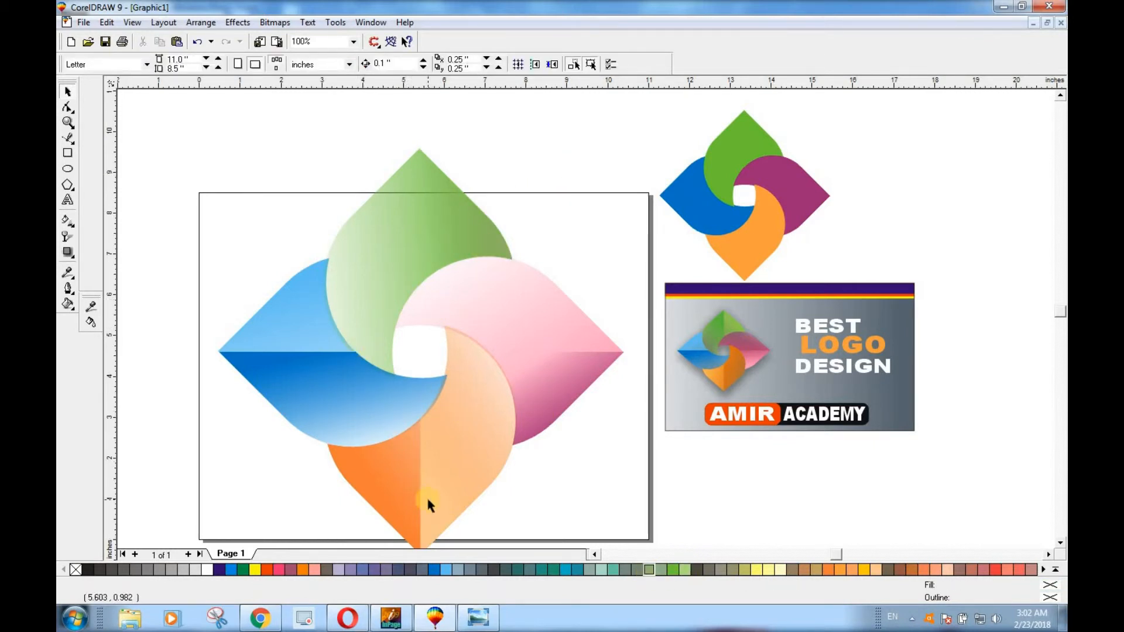
Try filling the top petal's right-half piece with light green sampled from the top petal of the logo on the sample card
{"action": "left_click", "coordinate": [90, 305]}
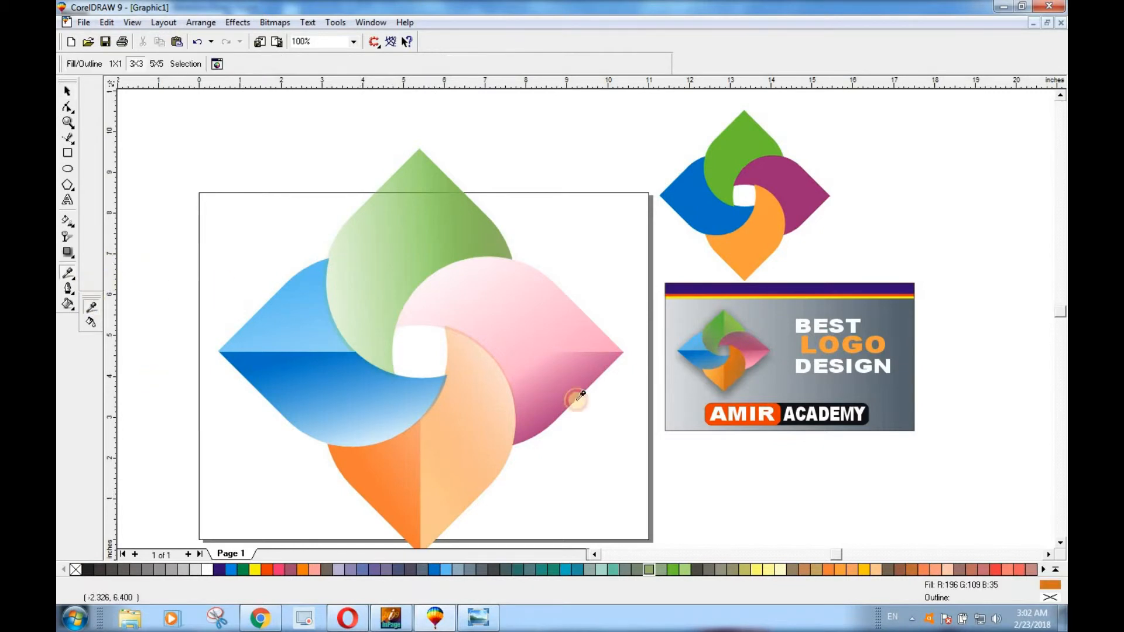
{"action": "left_click", "coordinate": [739, 320]}
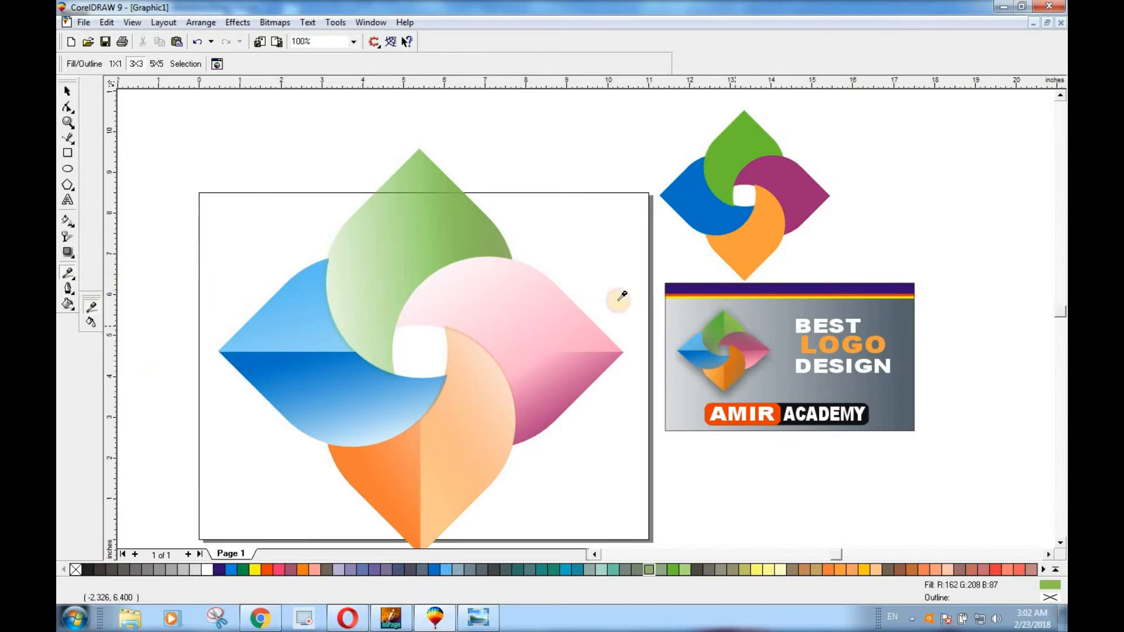
{"action": "left_click", "coordinate": [91, 323]}
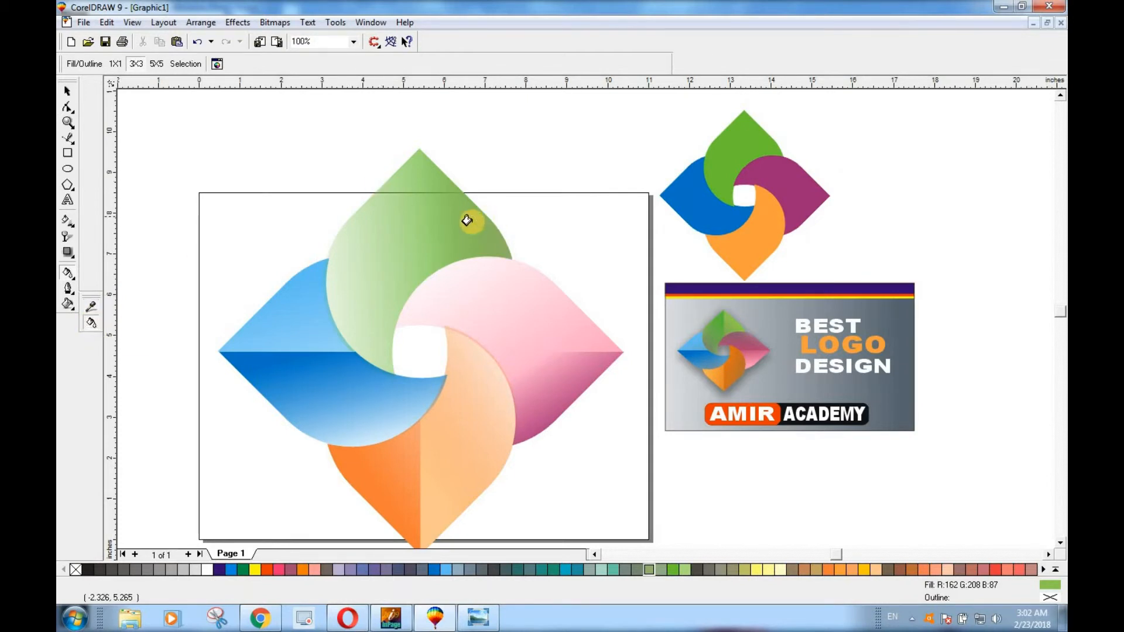
Try filling the whole top petal with the darker green sampled from the left part of the sample card's green petal
{"action": "left_click", "coordinate": [92, 306]}
{"action": "left_click", "coordinate": [718, 329]}
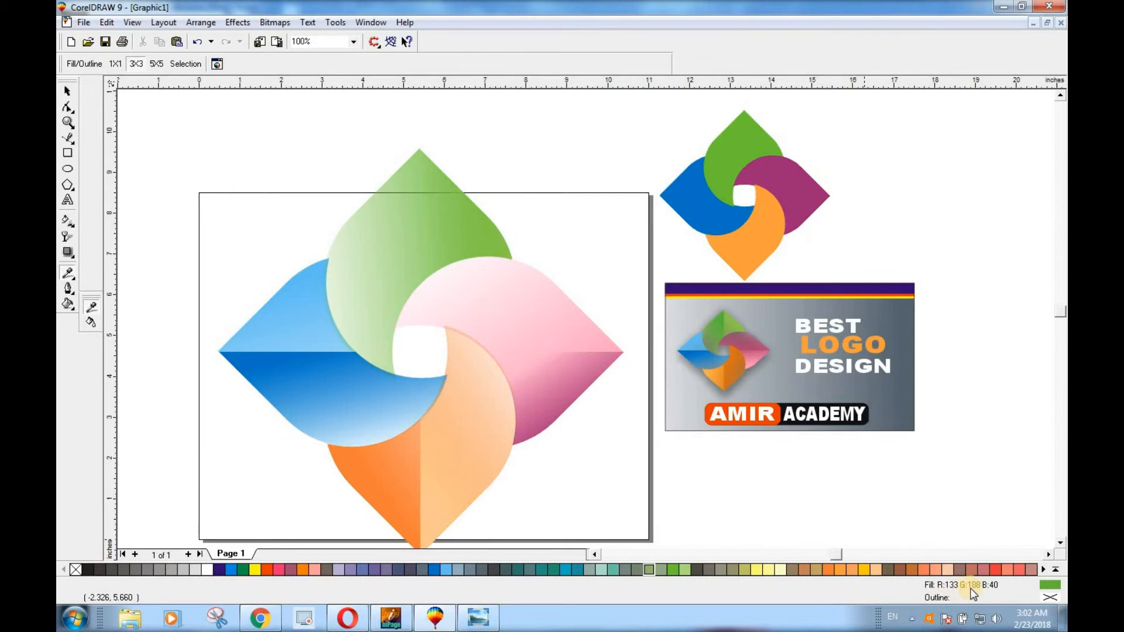
{"action": "left_click", "coordinate": [91, 322]}
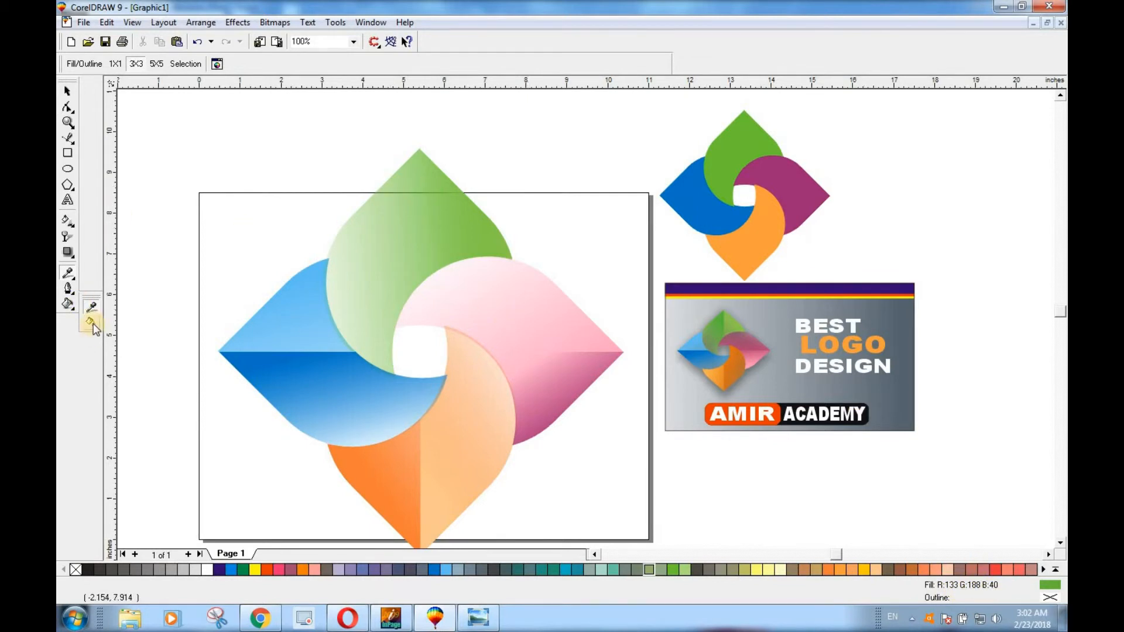
{"action": "left_click", "coordinate": [379, 225]}
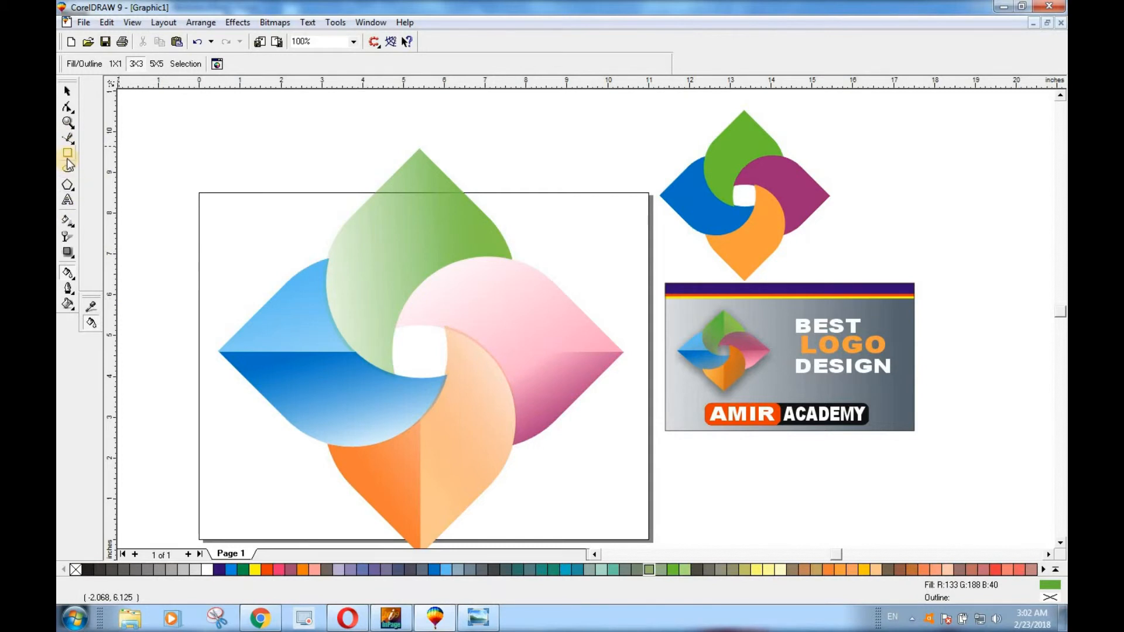
Try moving the top petal and its right-half piece apart, and undo both moves
{"action": "left_click", "coordinate": [67, 91]}
{"action": "left_click_drag", "start_coordinate": [395, 256], "coordinate": [240, 193]}
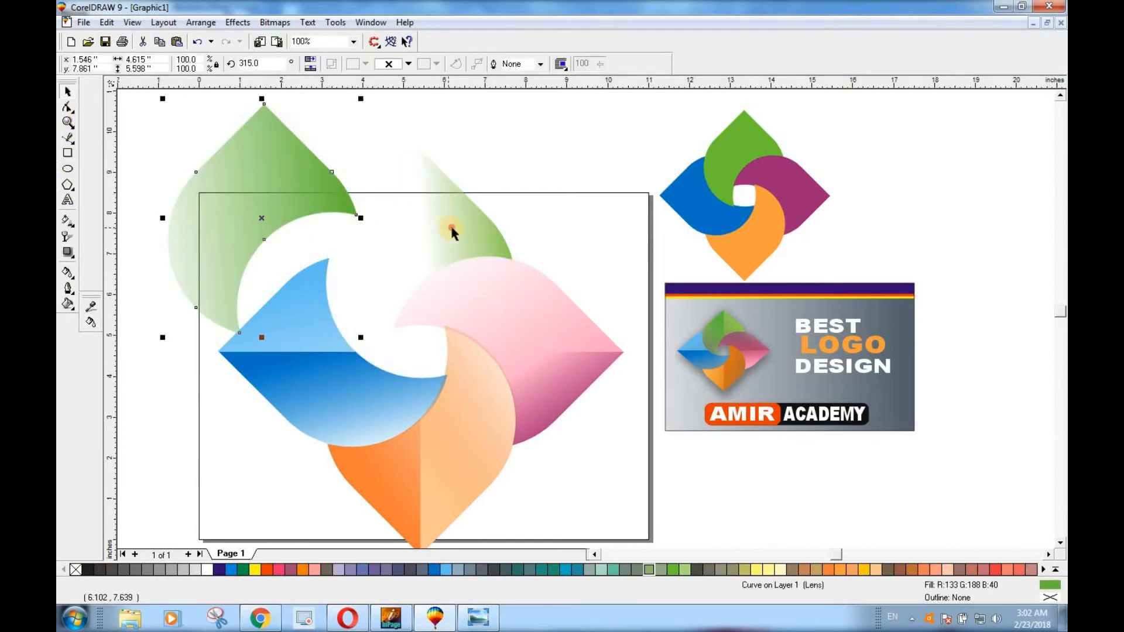
{"action": "left_click_drag", "start_coordinate": [451, 231], "coordinate": [582, 177]}
{"action": "left_click", "coordinate": [335, 250]}
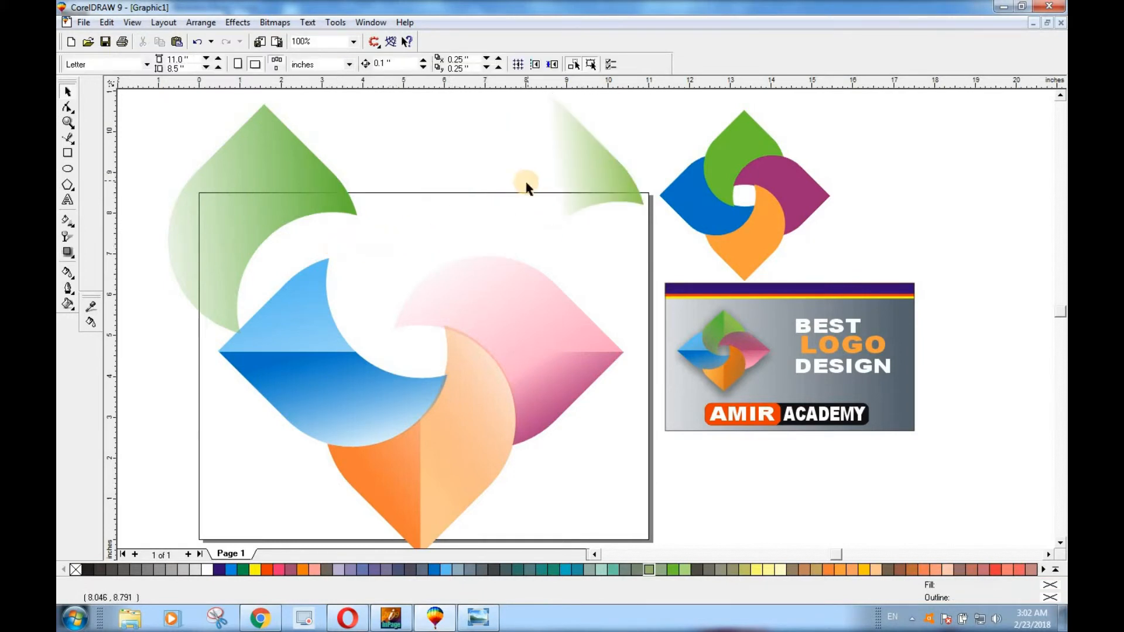
{"action": "left_click", "coordinate": [588, 186]}
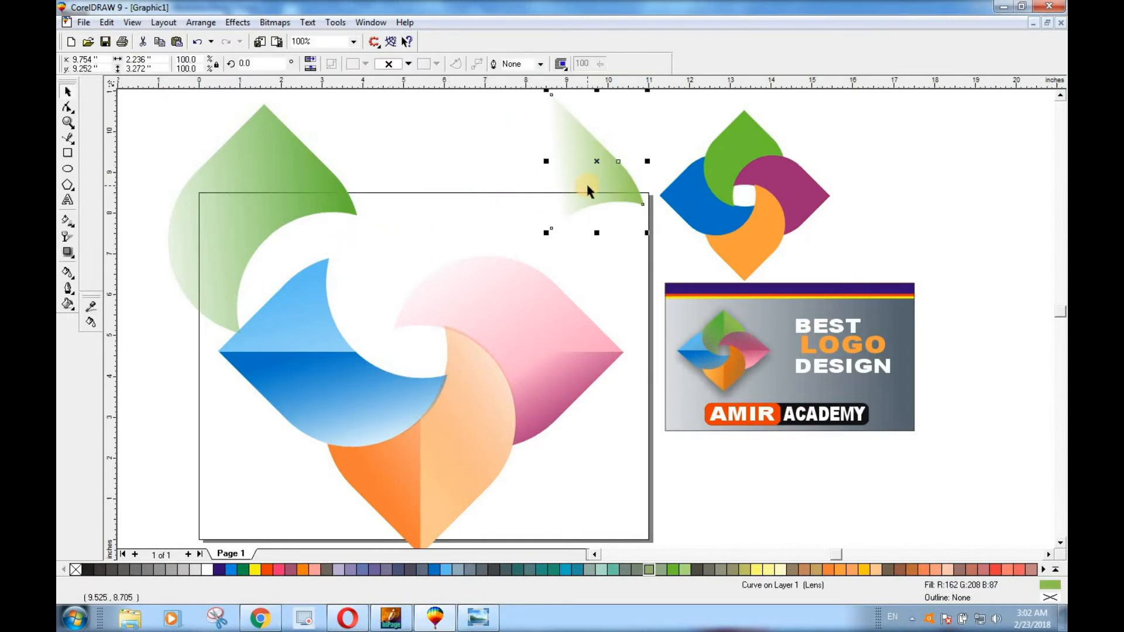
{"action": "key", "text": "ctrl+z"}
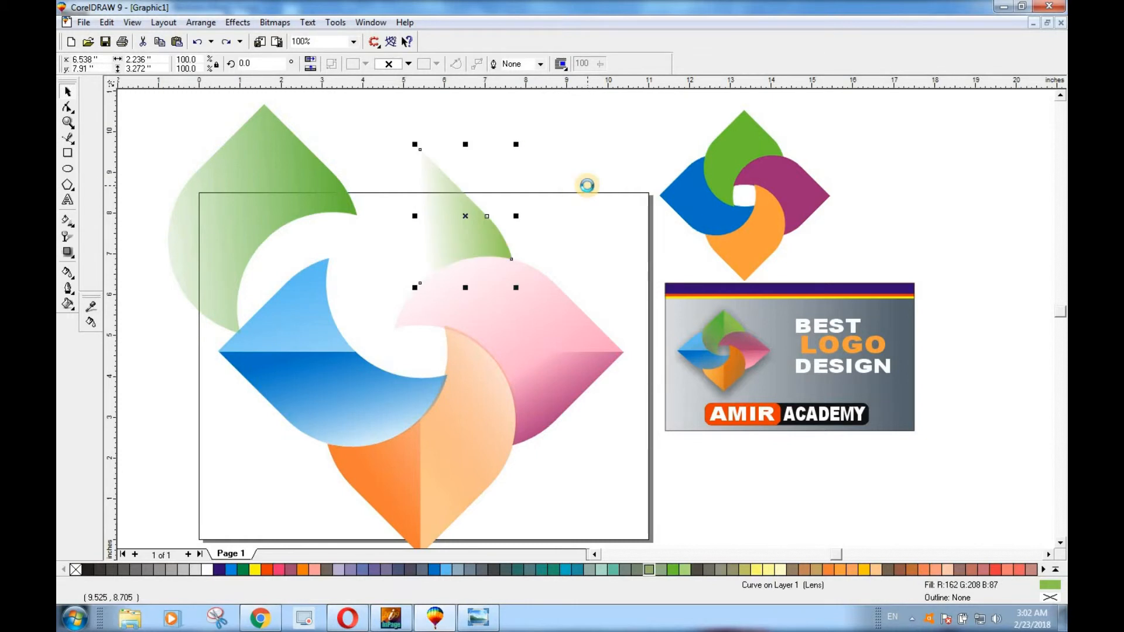
{"action": "key", "text": "ctrl+shift+z"}
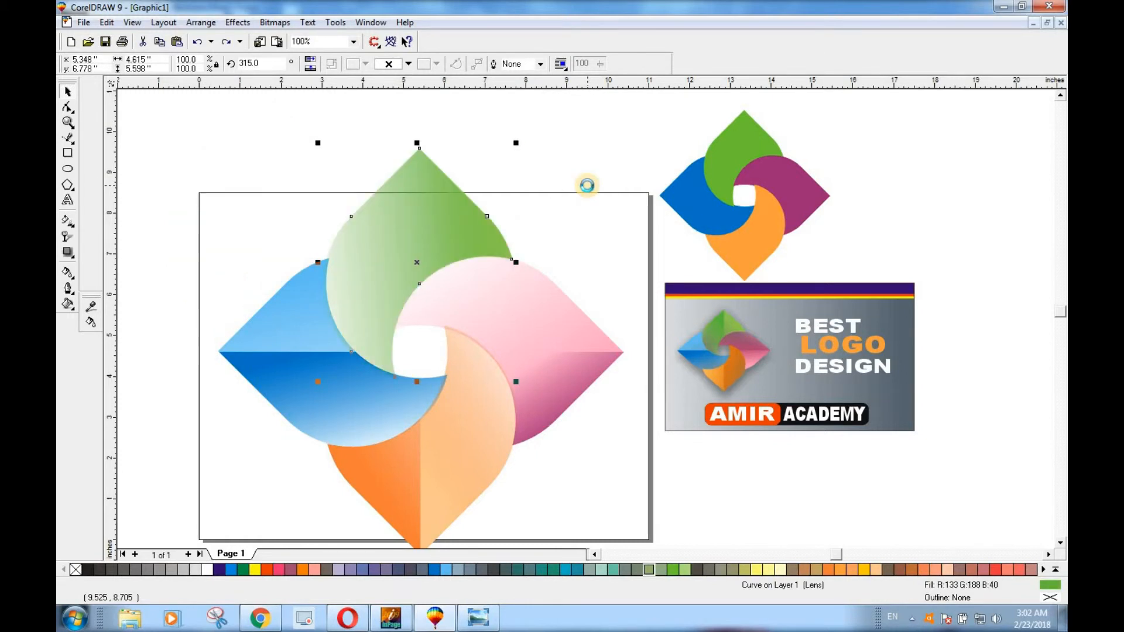
Delete the top petal's right-half piece after separating it from the petal, and put the petal back in the logo
{"action": "left_click_drag", "start_coordinate": [418, 265], "coordinate": [252, 254]}
{"action": "left_click_drag", "start_coordinate": [486, 217], "coordinate": [572, 172]}
{"action": "key", "text": "Delete"}
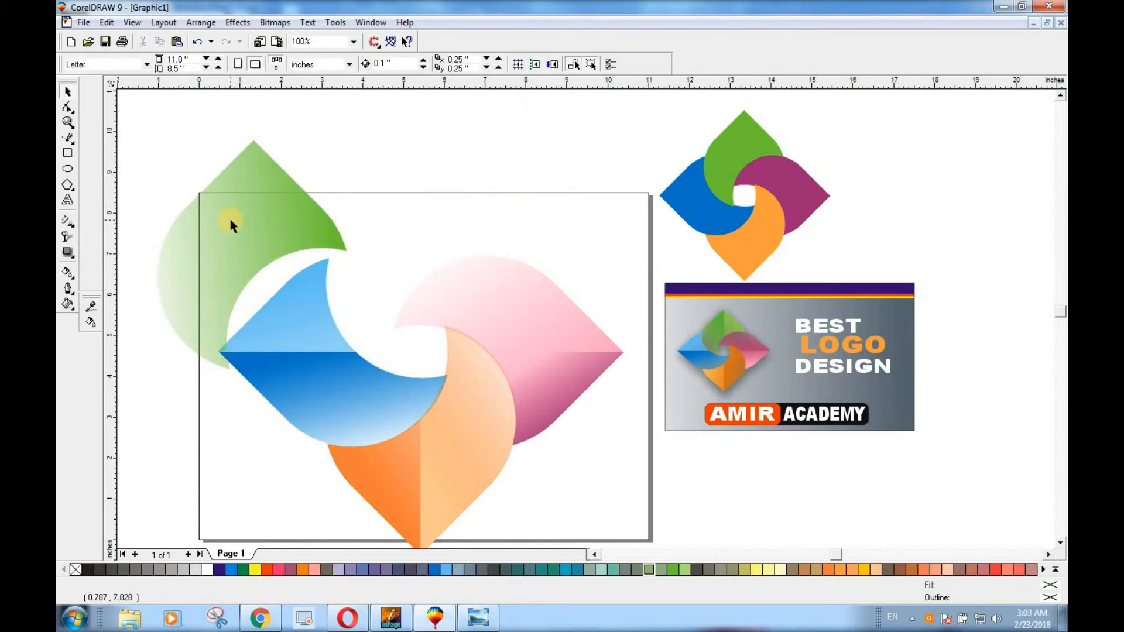
{"action": "left_click_drag", "start_coordinate": [303, 220], "coordinate": [396, 225]}
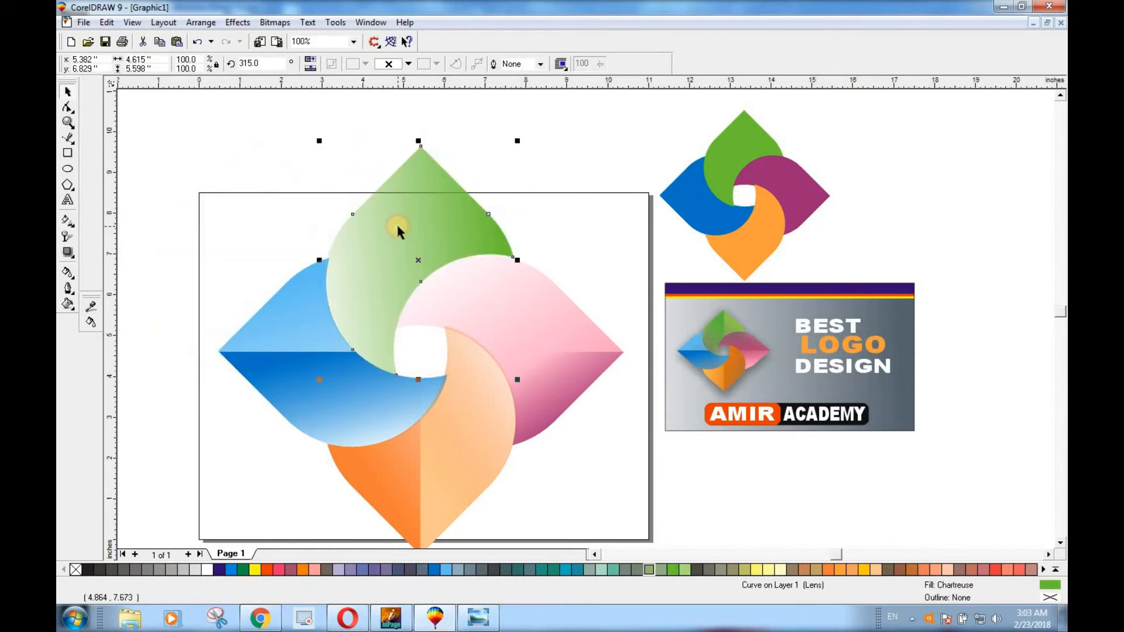
{"action": "left_click", "coordinate": [525, 163]}
{"action": "left_click", "coordinate": [460, 222]}
Draw a rectangle about 3.27 by 5.2 inches over the top petal's right half, its left edge passing through the petal's tip
{"action": "left_click", "coordinate": [68, 154]}
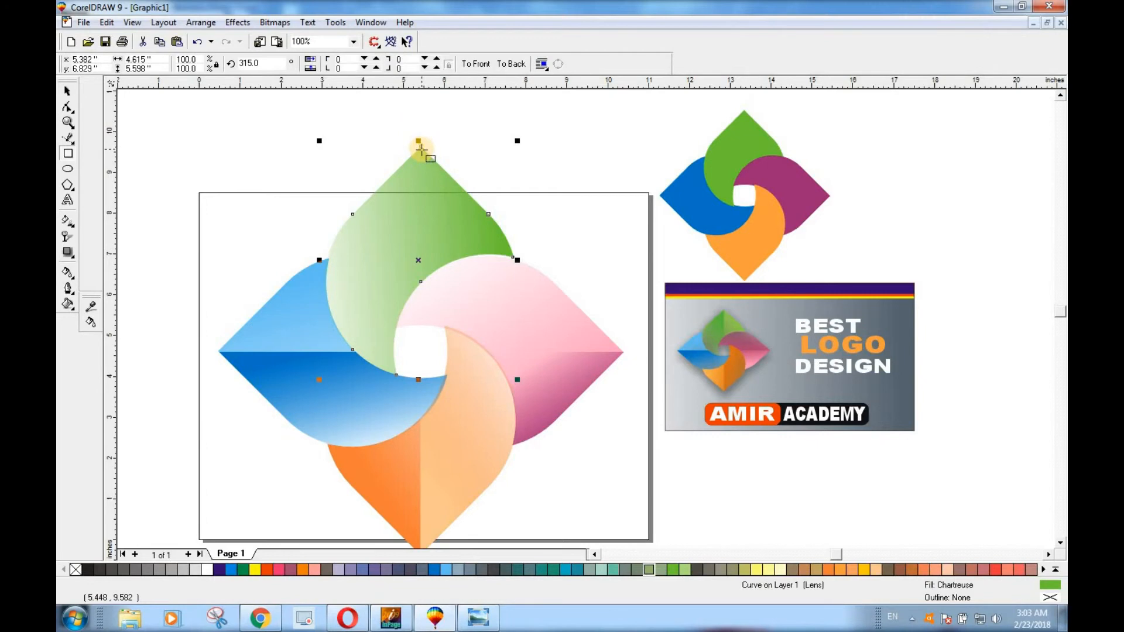
{"action": "left_click_drag", "start_coordinate": [420, 150], "coordinate": [553, 340]}
{"action": "left_click_drag", "start_coordinate": [487, 151], "coordinate": [488, 118]}
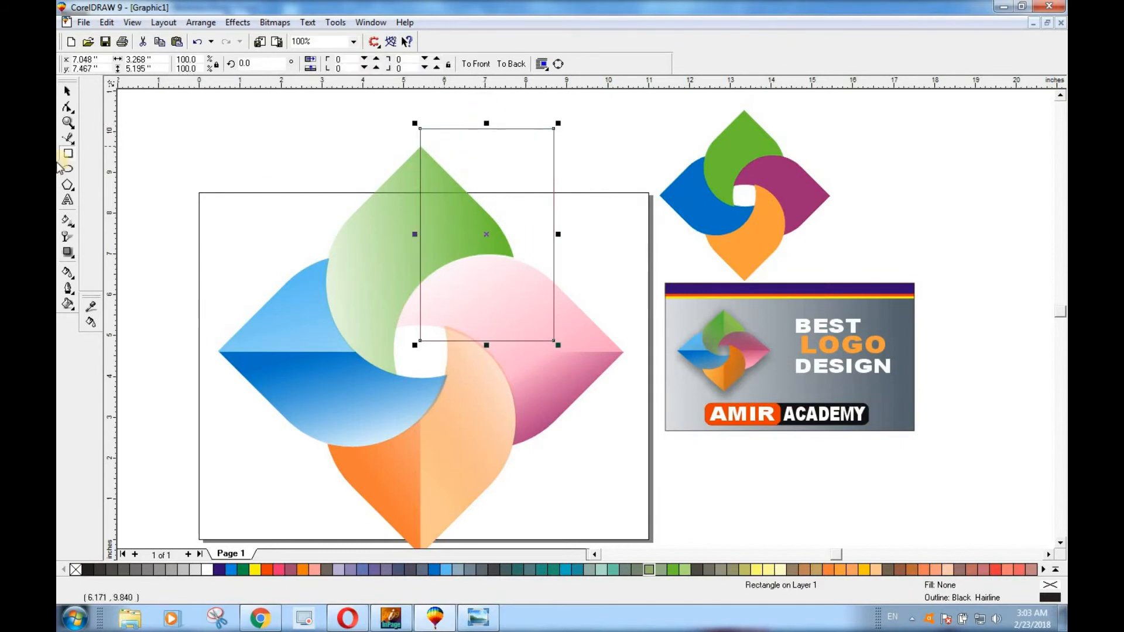
{"action": "key", "text": "space"}
Move the top petal slightly down so its inner edge meets the pink petal's curve and its tip aligns with the rectangle's edge
{"action": "left_click", "coordinate": [351, 186]}
{"action": "left_click", "coordinate": [376, 240]}
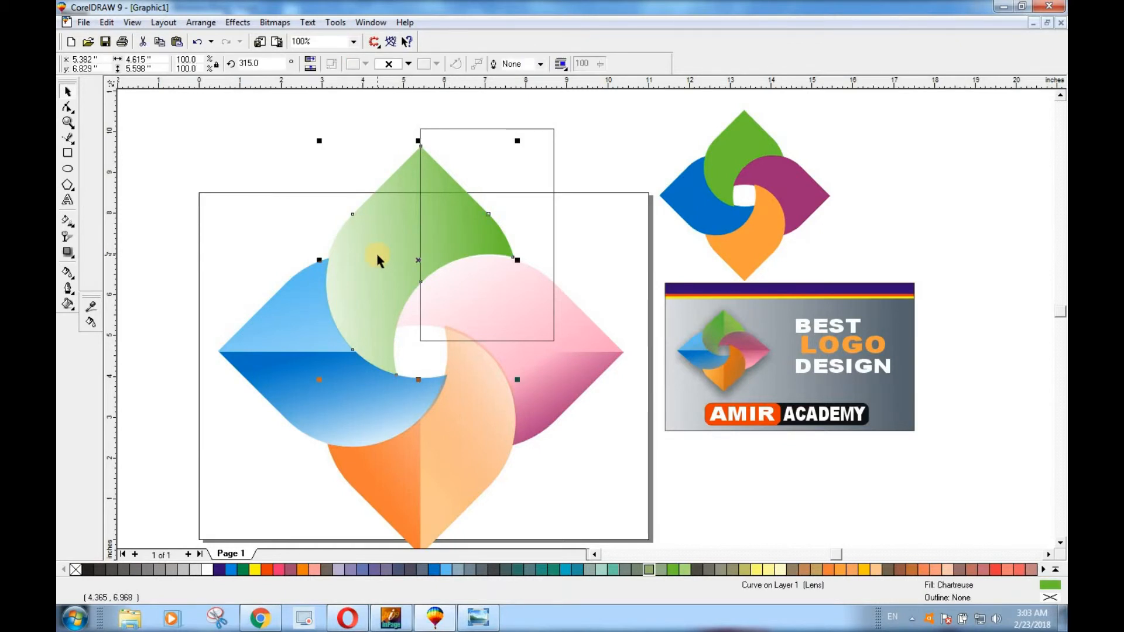
{"action": "scroll", "coordinate": [449, 276], "scroll_direction": "up", "scroll_amount": 3}
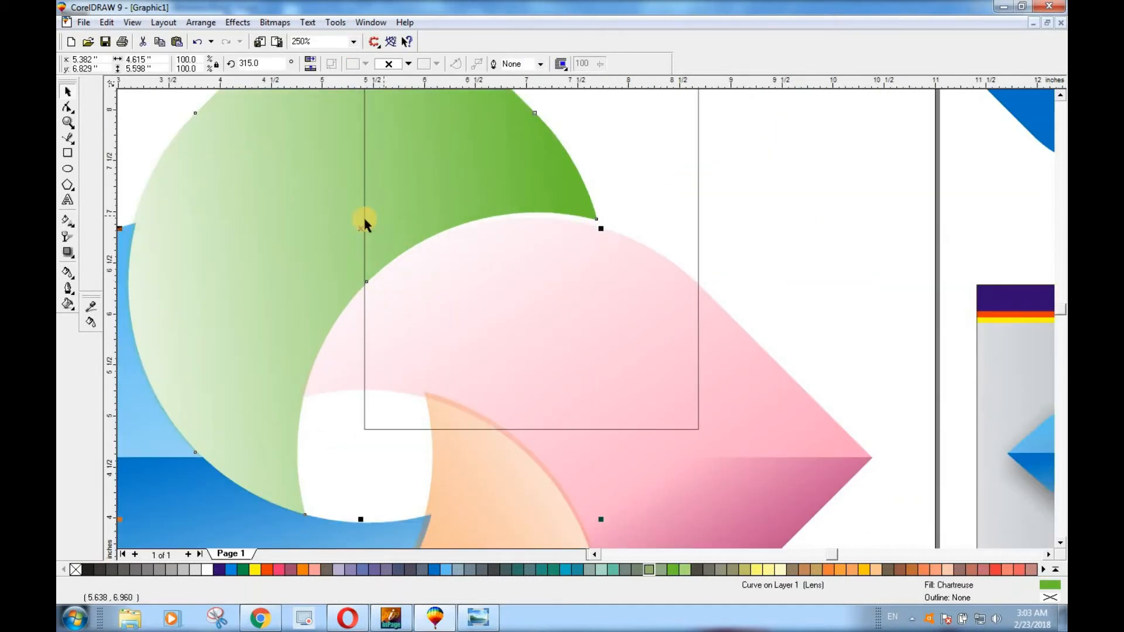
{"action": "left_click", "coordinate": [360, 227]}
{"action": "left_click_drag", "start_coordinate": [360, 232], "coordinate": [360, 233]}
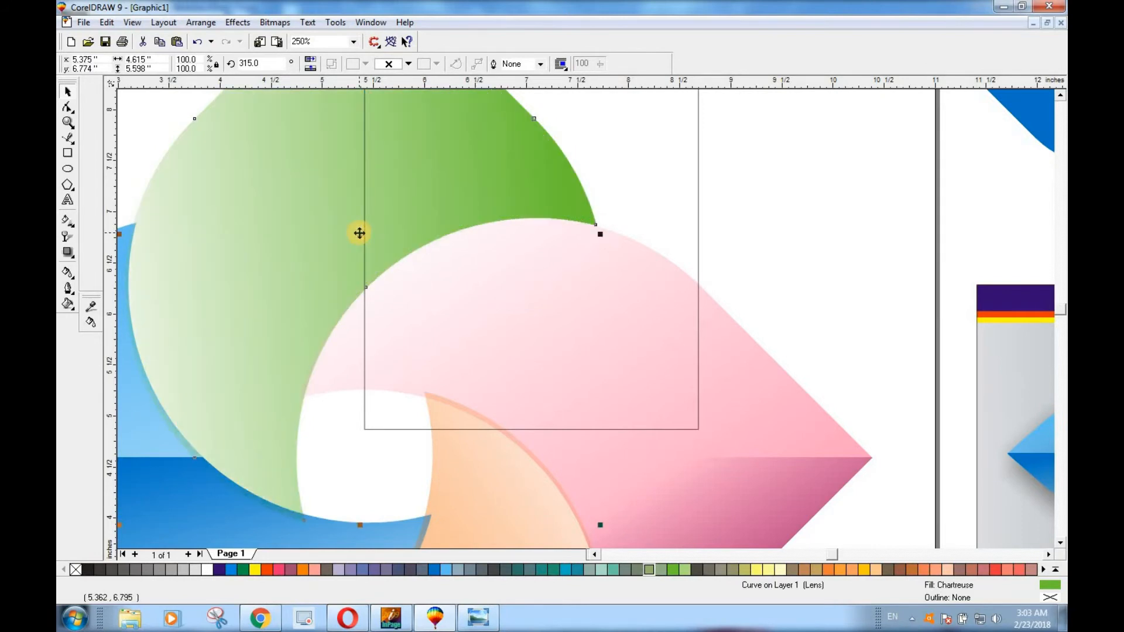
{"action": "scroll", "coordinate": [359, 233], "scroll_direction": "down", "scroll_amount": 3}
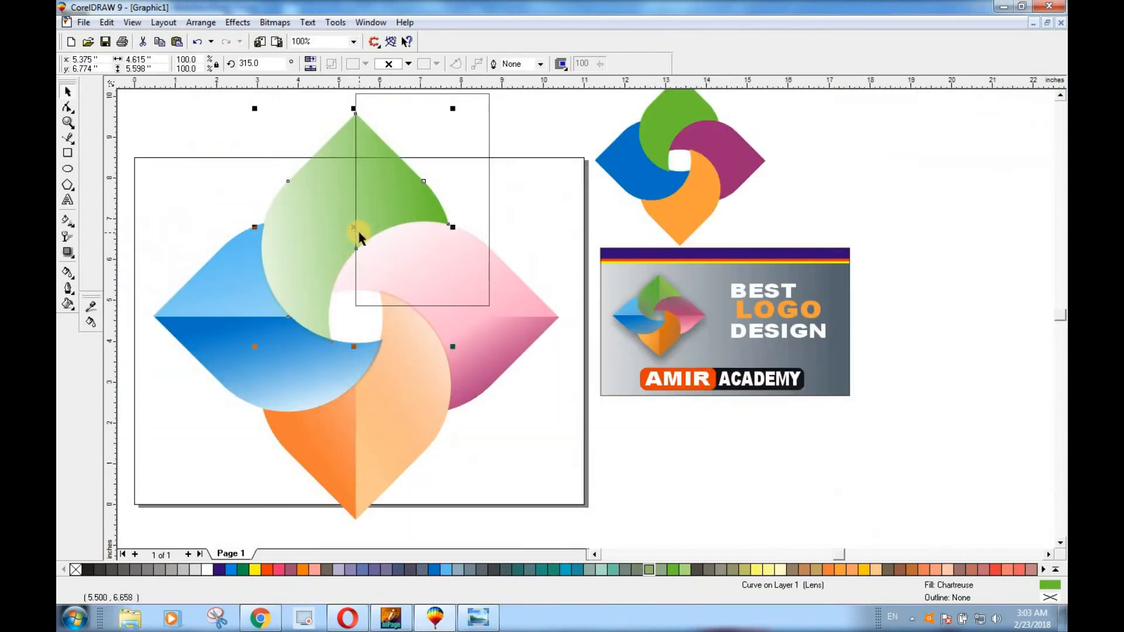
Intersect the top petal with the rectangle to make a right-half piece, and delete the rectangle
{"action": "left_click", "coordinate": [343, 142]}
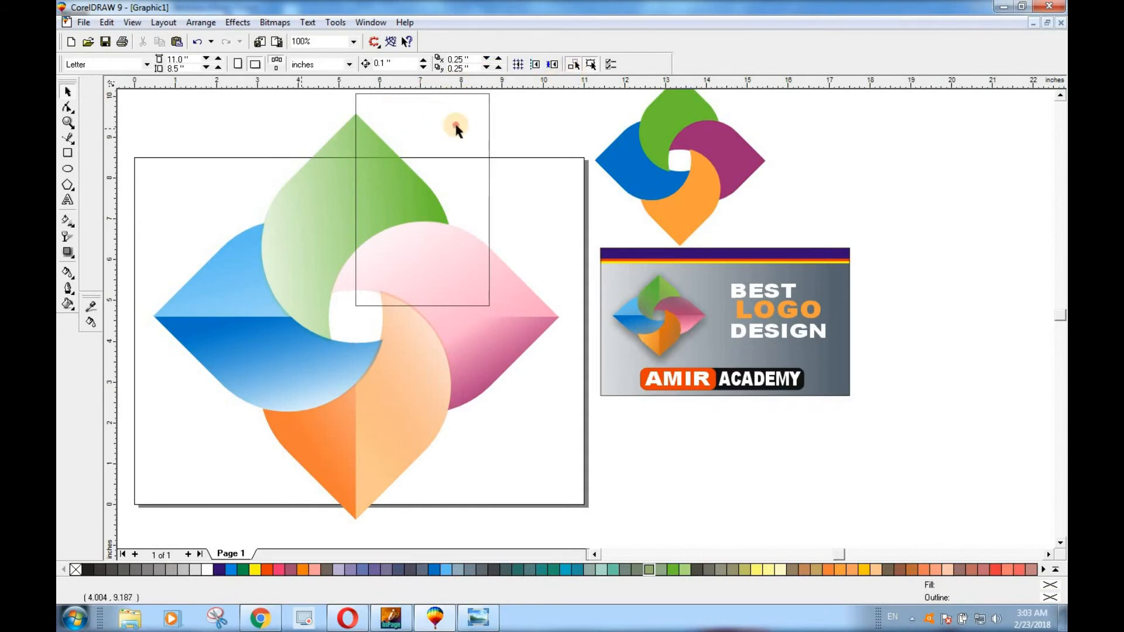
{"action": "left_click", "coordinate": [357, 141]}
{"action": "left_click", "coordinate": [345, 141], "text": "shift"}
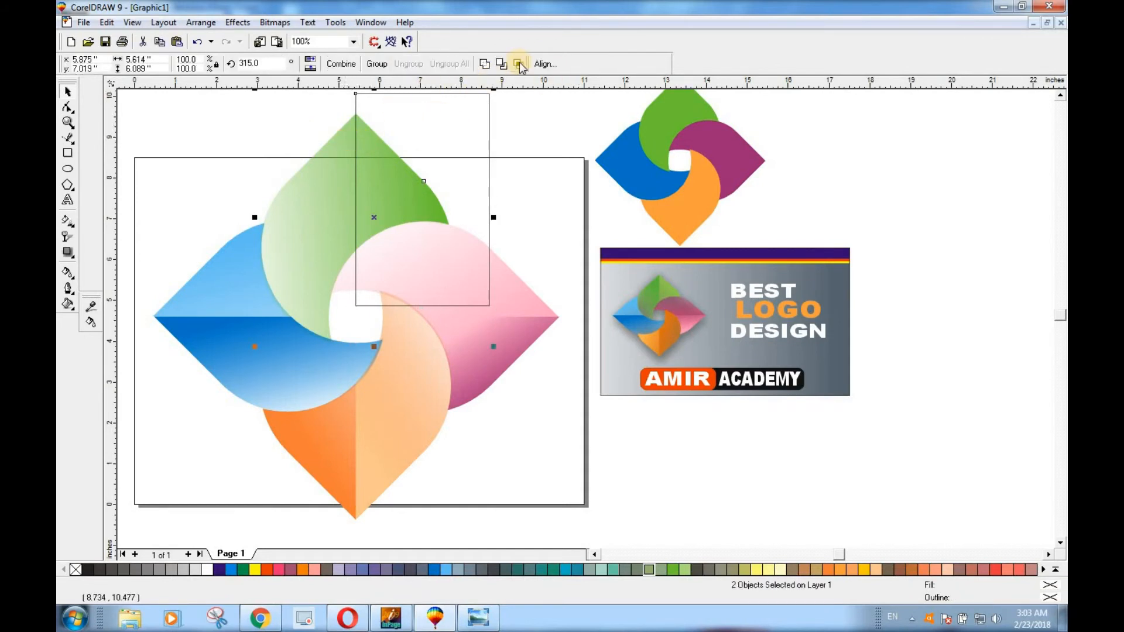
{"action": "left_click", "coordinate": [519, 64]}
{"action": "left_click_drag", "start_coordinate": [491, 131], "coordinate": [638, 176]}
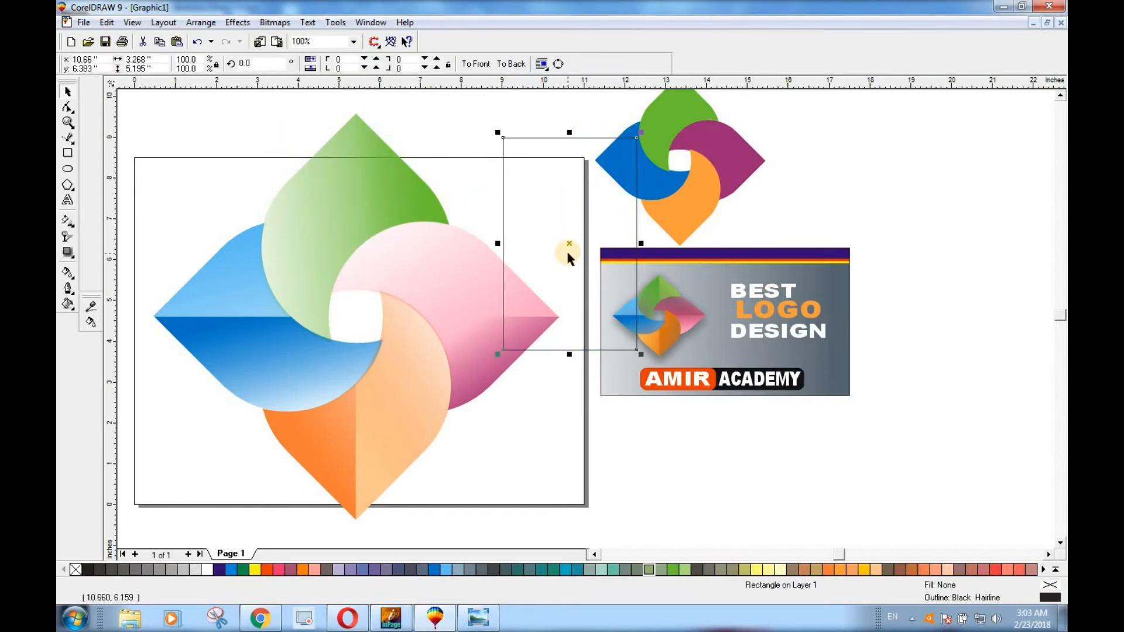
{"action": "key", "text": "Delete"}
Try an Orange fill on the top petal's new right-half piece and return it to Chartreuse
{"action": "left_click", "coordinate": [390, 141]}
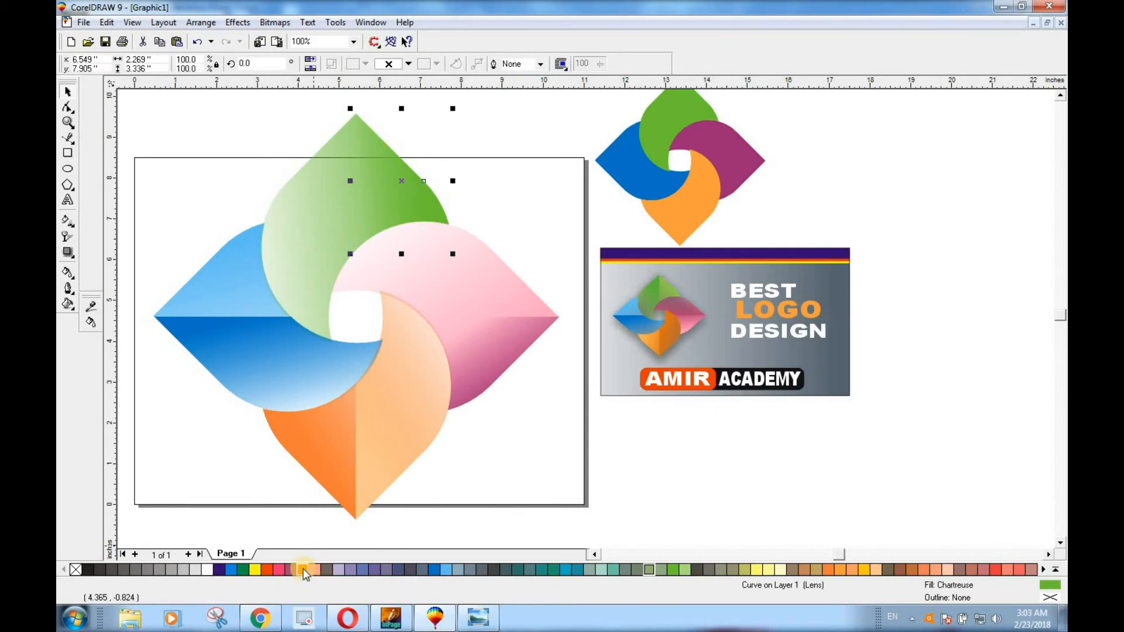
{"action": "left_click", "coordinate": [313, 225]}
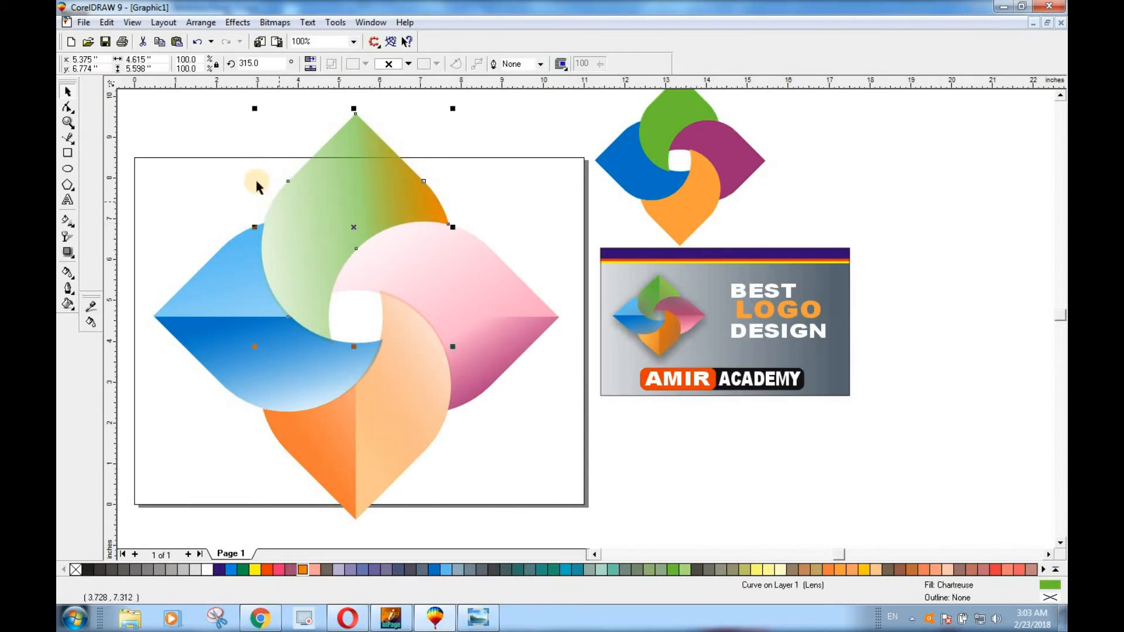
{"action": "left_click", "coordinate": [408, 186]}
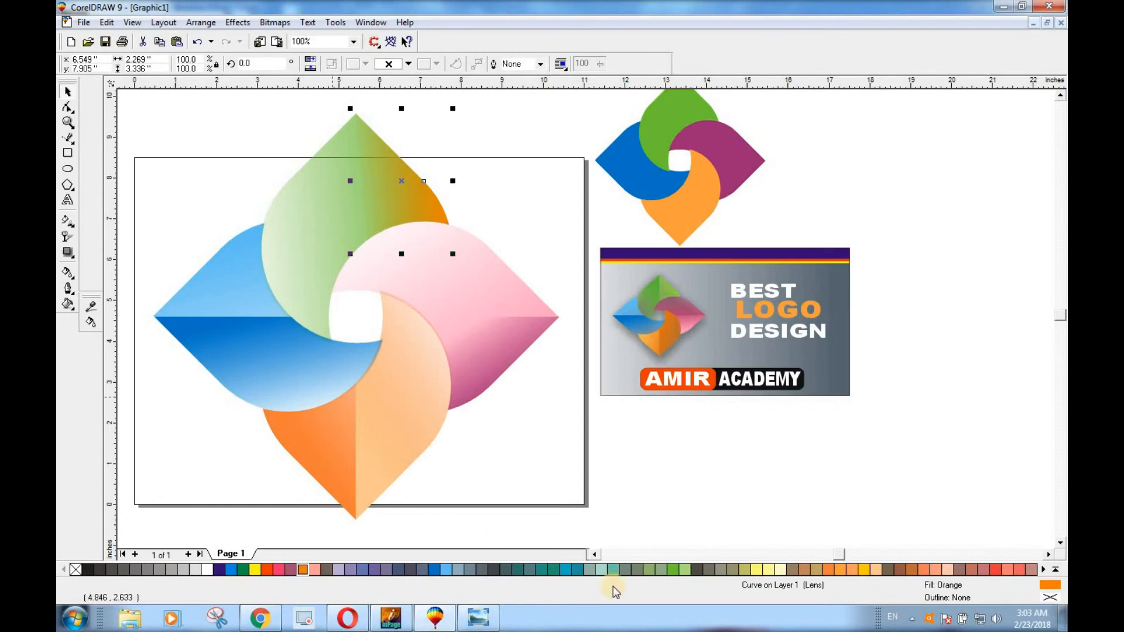
{"action": "left_click", "coordinate": [673, 569]}
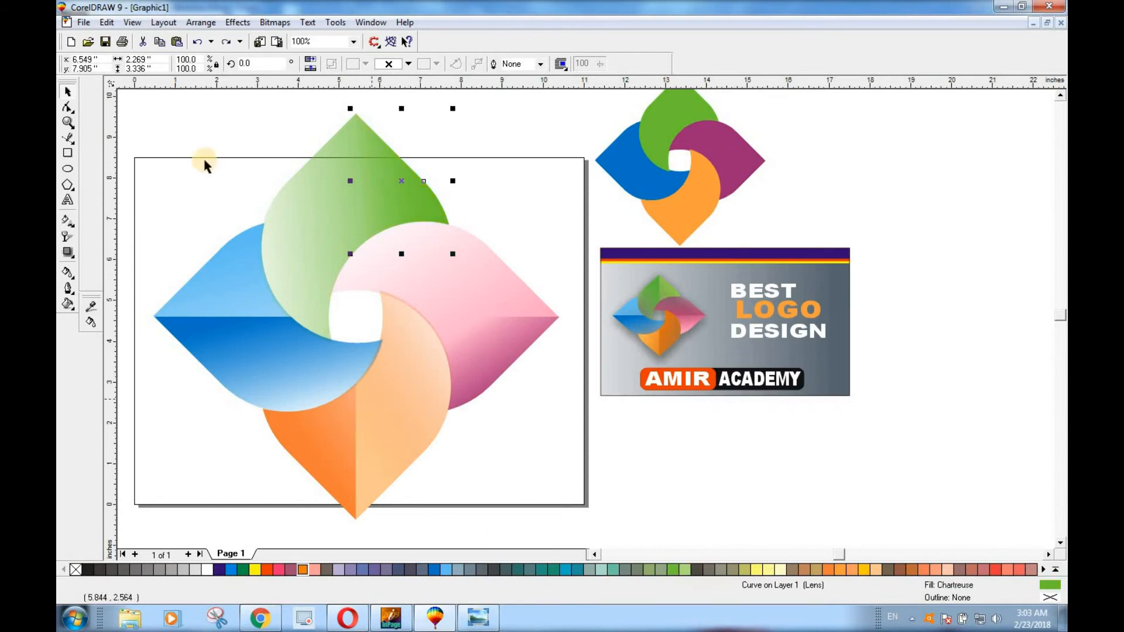
Redirect the transparency gradient of the top petal's right-half piece to run almost straight down, at about -86 degrees
{"action": "left_click", "coordinate": [66, 236]}
{"action": "left_click_drag", "start_coordinate": [363, 183], "coordinate": [372, 259]}
{"action": "left_click_drag", "start_coordinate": [445, 176], "coordinate": [389, 100]}
{"action": "left_click_drag", "start_coordinate": [371, 259], "coordinate": [400, 282]}
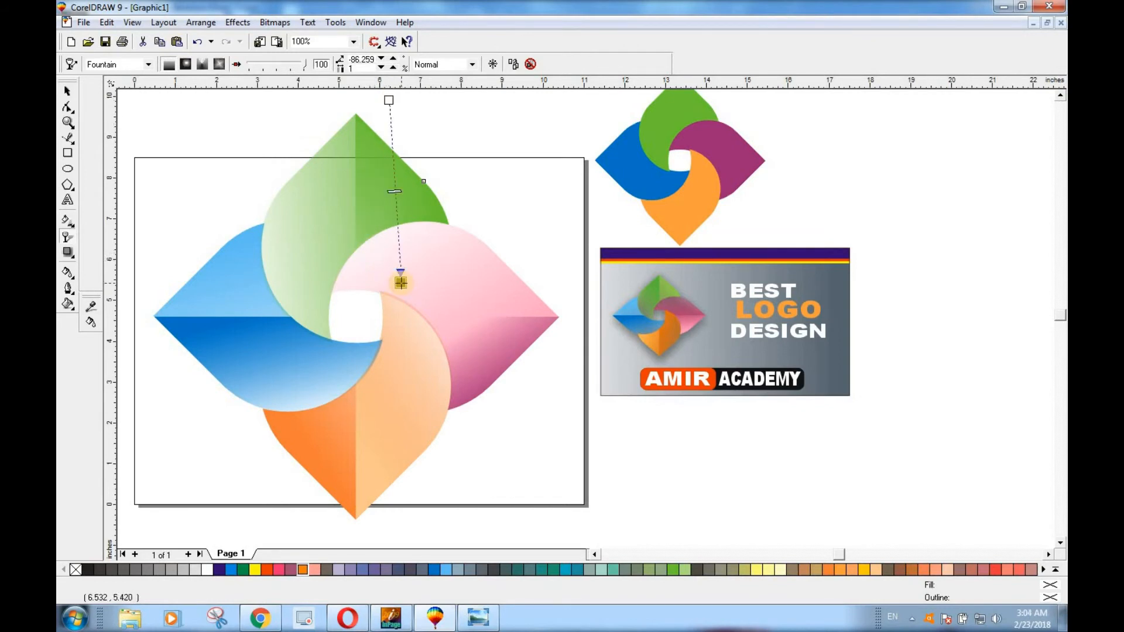
Redirect the pink petal's transparency gradient from near its outer tip toward the green petal, at about 150 degrees
{"action": "left_click", "coordinate": [67, 91]}
{"action": "left_click", "coordinate": [495, 299]}
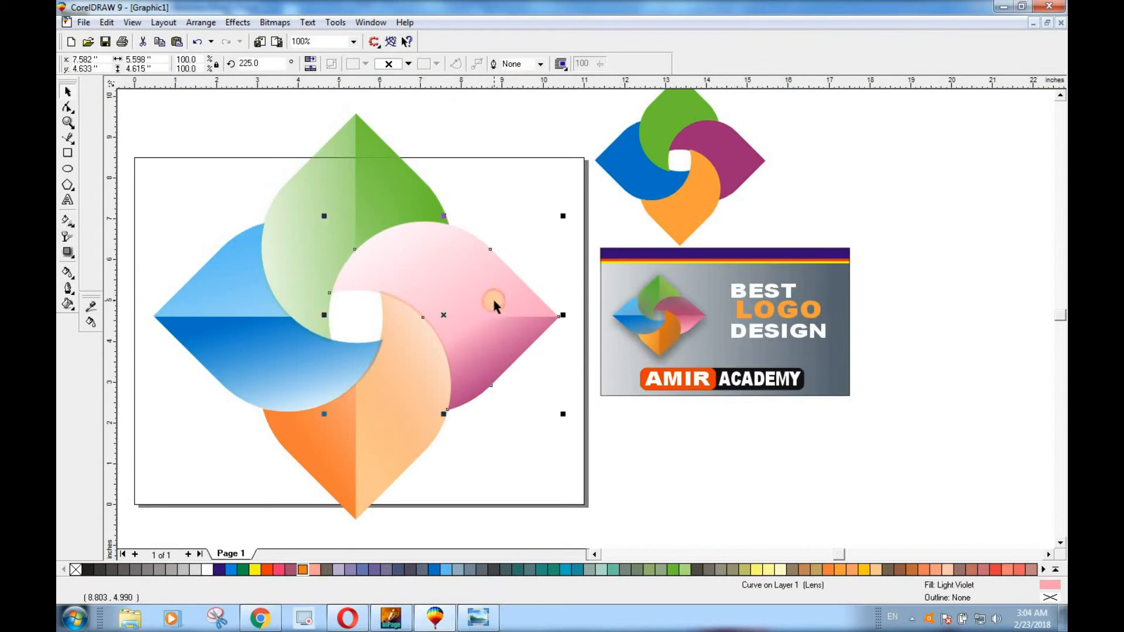
{"action": "left_click", "coordinate": [67, 237]}
{"action": "left_click_drag", "start_coordinate": [407, 195], "coordinate": [480, 268]}
{"action": "left_click_drag", "start_coordinate": [513, 357], "coordinate": [523, 308]}
{"action": "left_click_drag", "start_coordinate": [473, 234], "coordinate": [303, 188]}
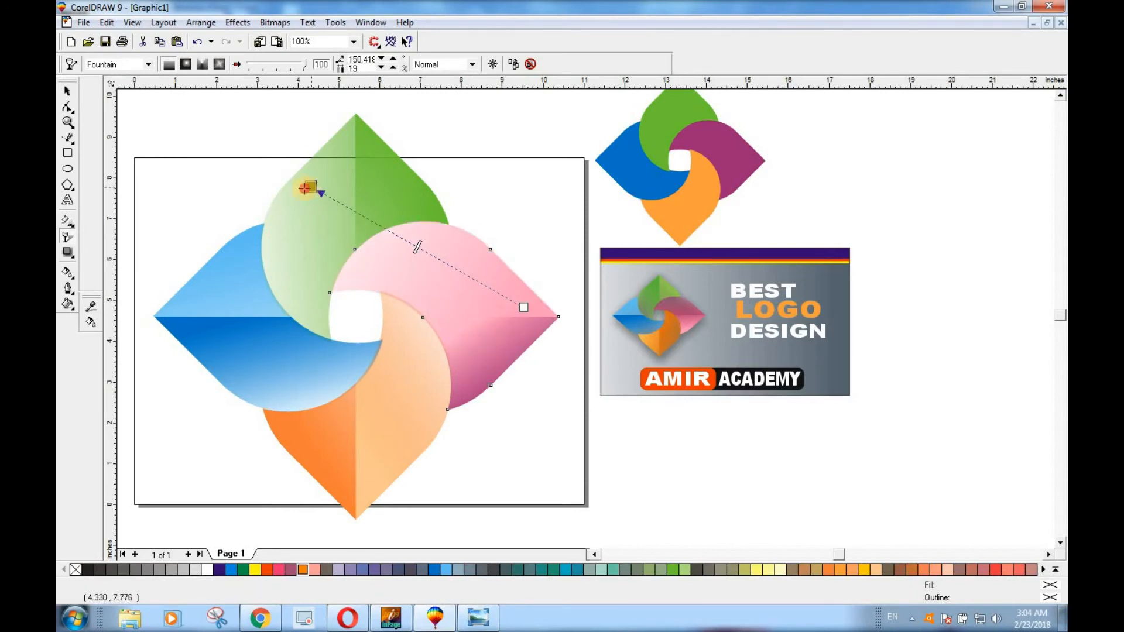
Redirect the transparency gradient of the right petal's purple lower half to run inward from its outer tip, at about -173 degrees
{"action": "left_click_drag", "start_coordinate": [512, 397], "coordinate": [394, 356]}
{"action": "left_click_drag", "start_coordinate": [511, 397], "coordinate": [539, 342]}
{"action": "left_click_drag", "start_coordinate": [394, 376], "coordinate": [382, 379]}
{"action": "left_click_drag", "start_coordinate": [539, 343], "coordinate": [558, 357]}
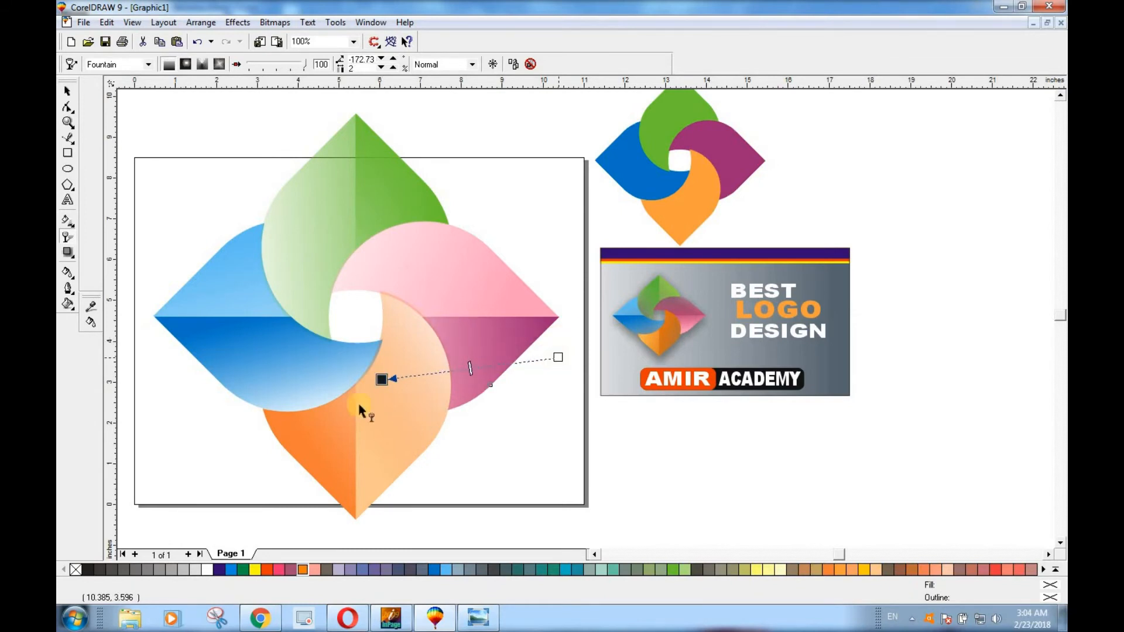
Try several diagonal directions for the whole top petal's transparency gradient, ending at about 141 degrees
{"action": "left_click", "coordinate": [332, 209]}
{"action": "left_click_drag", "start_coordinate": [434, 212], "coordinate": [387, 185]}
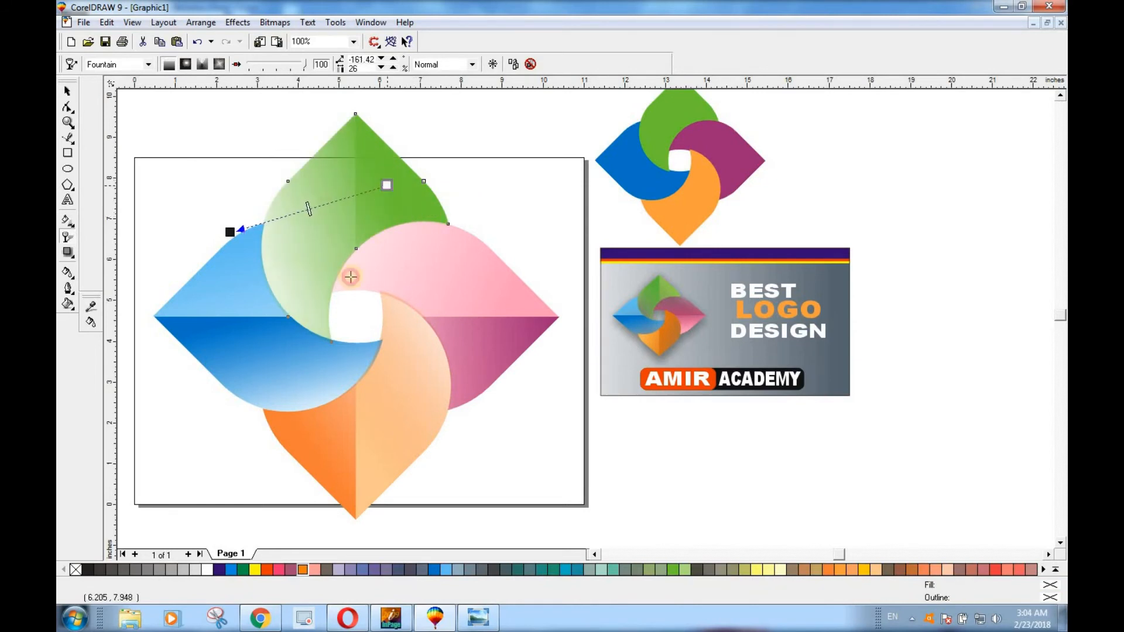
{"action": "left_click_drag", "start_coordinate": [350, 276], "coordinate": [349, 283]}
{"action": "left_click_drag", "start_coordinate": [230, 232], "coordinate": [246, 130]}
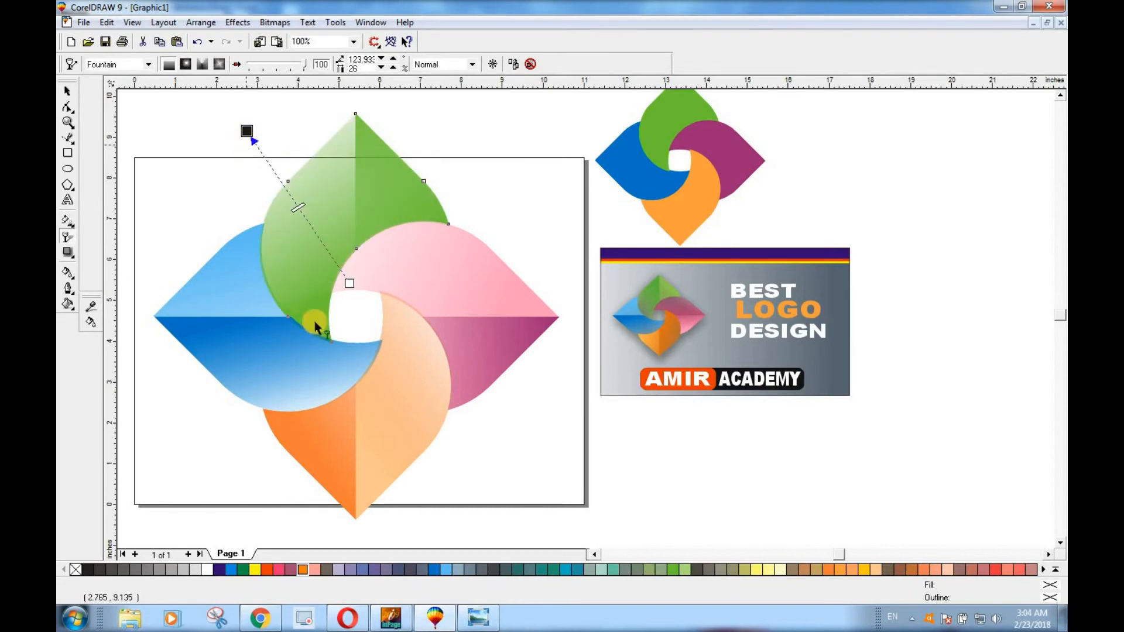
{"action": "left_click_drag", "start_coordinate": [349, 283], "coordinate": [379, 239]}
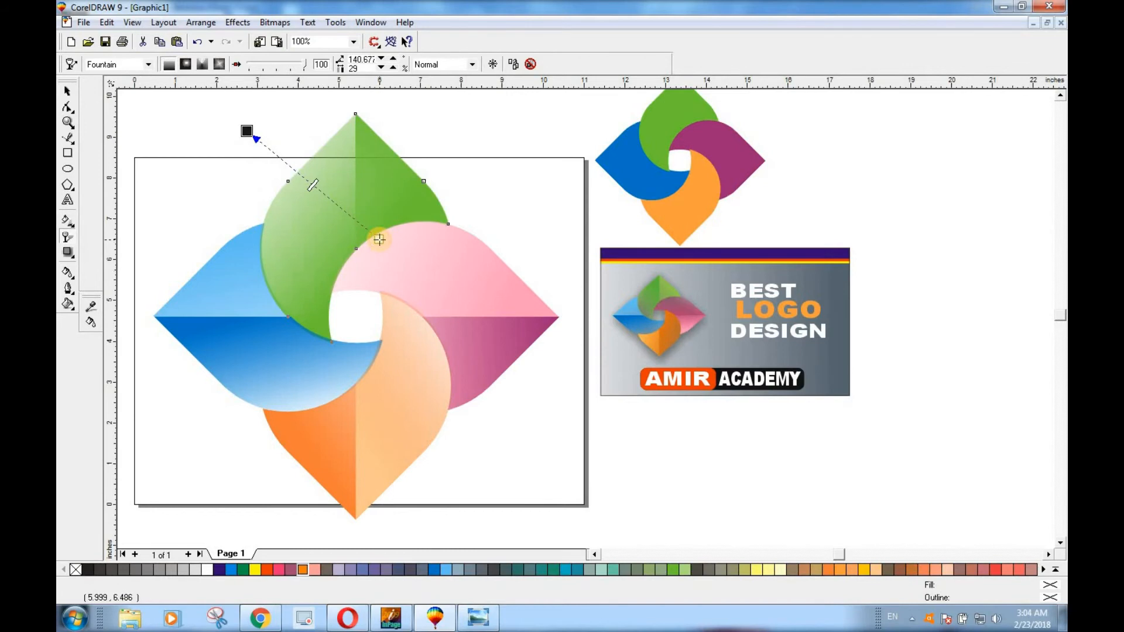
Undo the last transparency gradient changes on the whole top petal
{"action": "key", "text": "ctrl+z"}
{"action": "key", "text": "ctrl+z"}
{"action": "key", "text": "ctrl+z"}
{"action": "key", "text": "ctrl+z"}
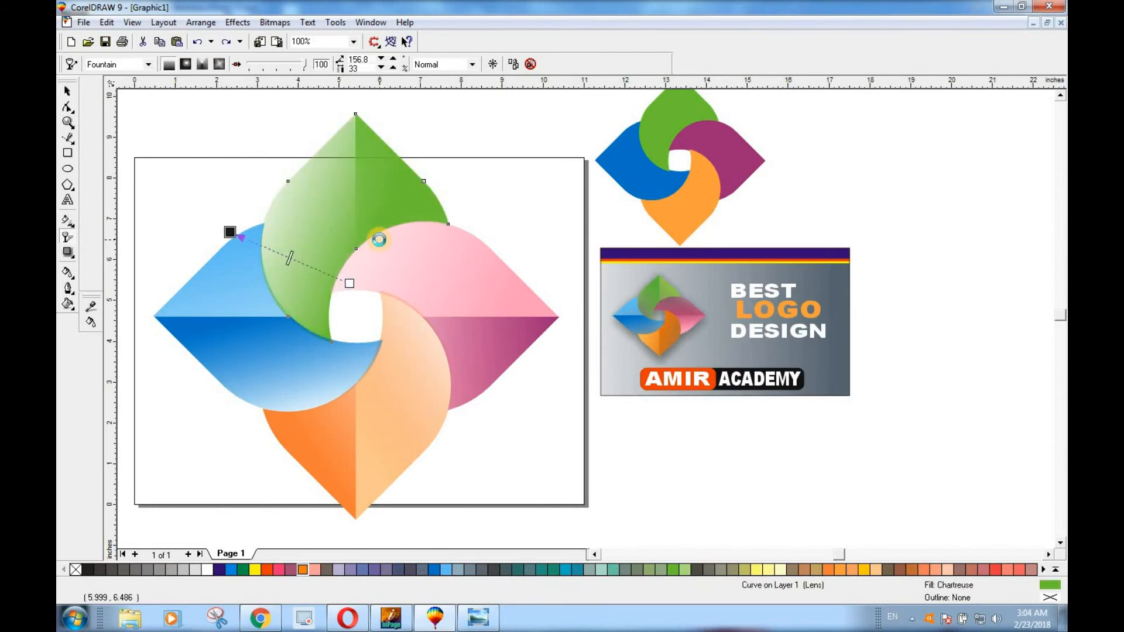
{"action": "key", "text": "ctrl+z"}
{"action": "key", "text": "ctrl+z"}
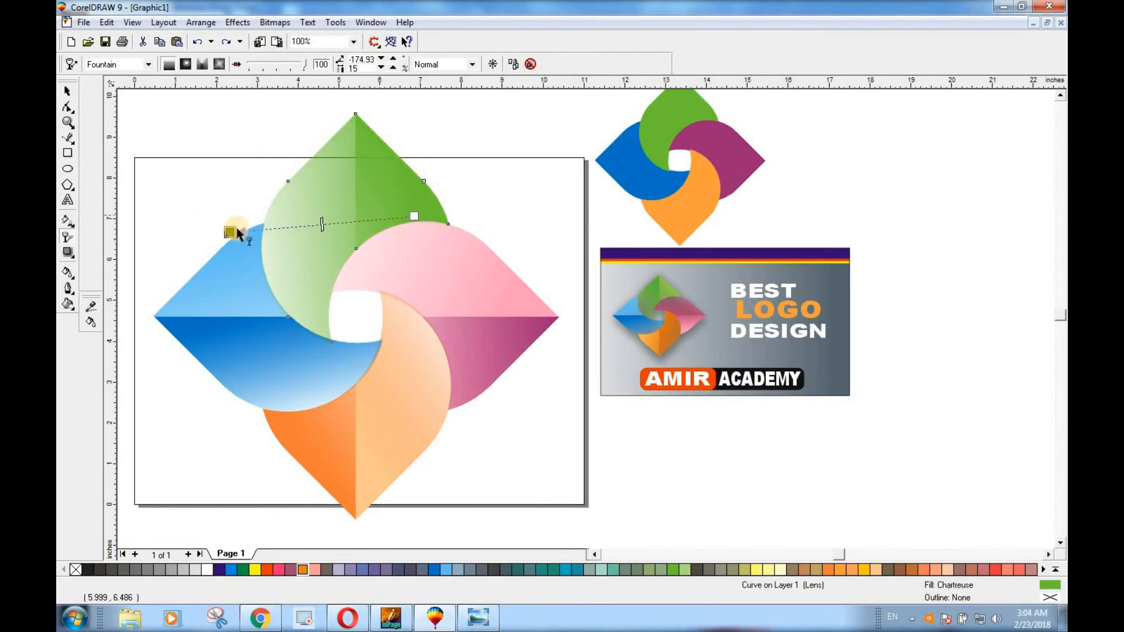
Group all the petal halves of the large logo into one object
{"action": "left_click", "coordinate": [527, 429]}
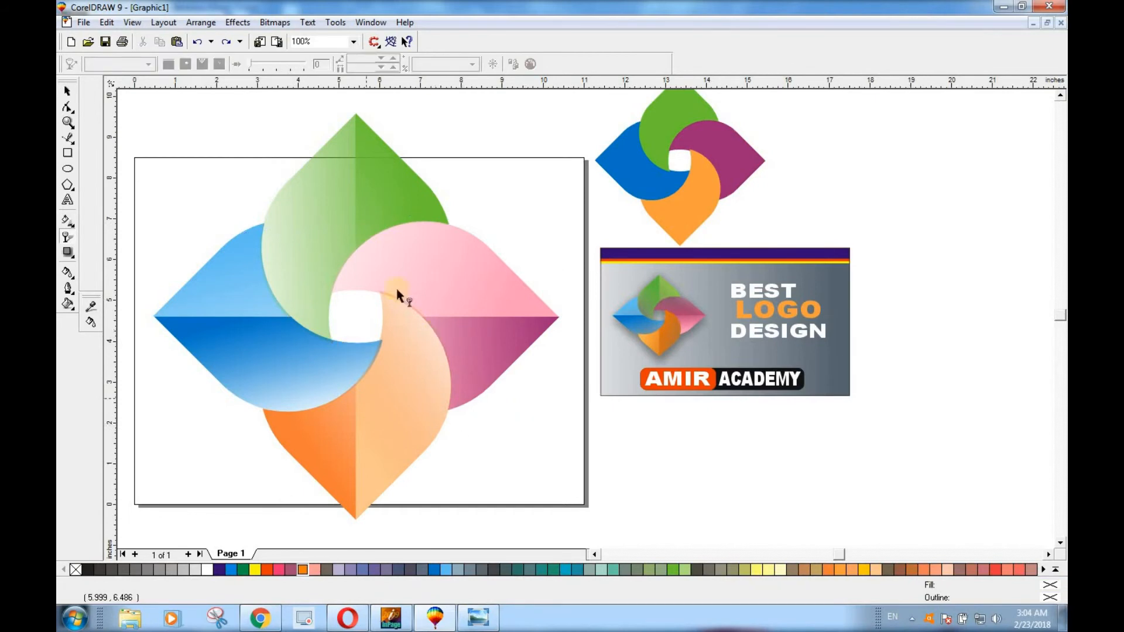
{"action": "scroll", "coordinate": [454, 391], "scroll_direction": "down", "scroll_amount": 1}
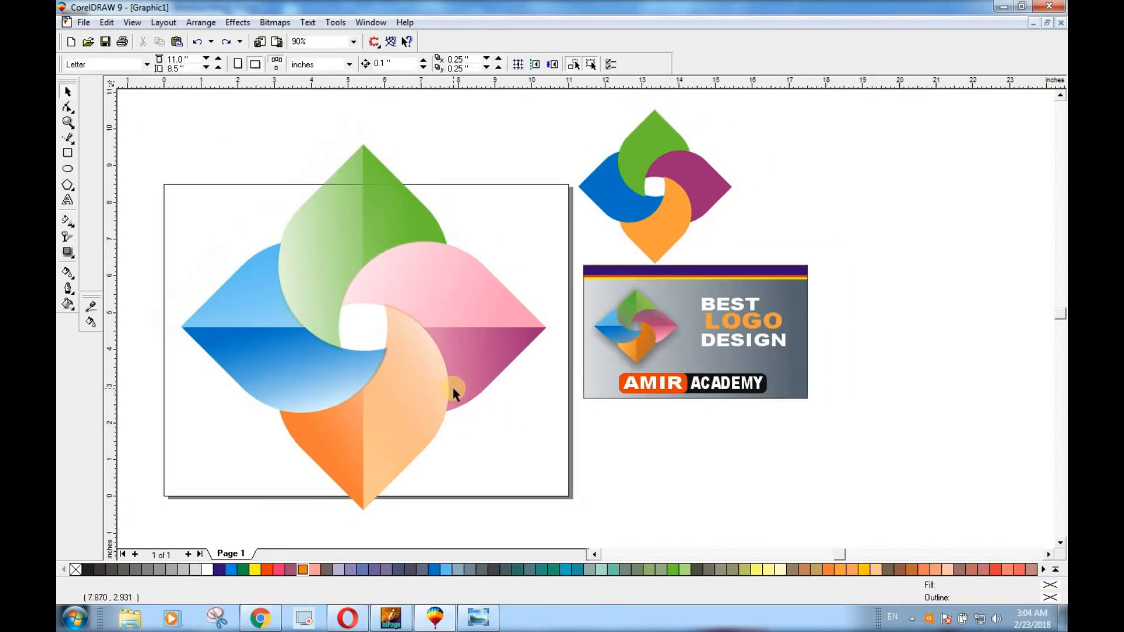
{"action": "left_click_drag", "start_coordinate": [140, 122], "coordinate": [454, 452]}
{"action": "key", "text": "ctrl+g"}
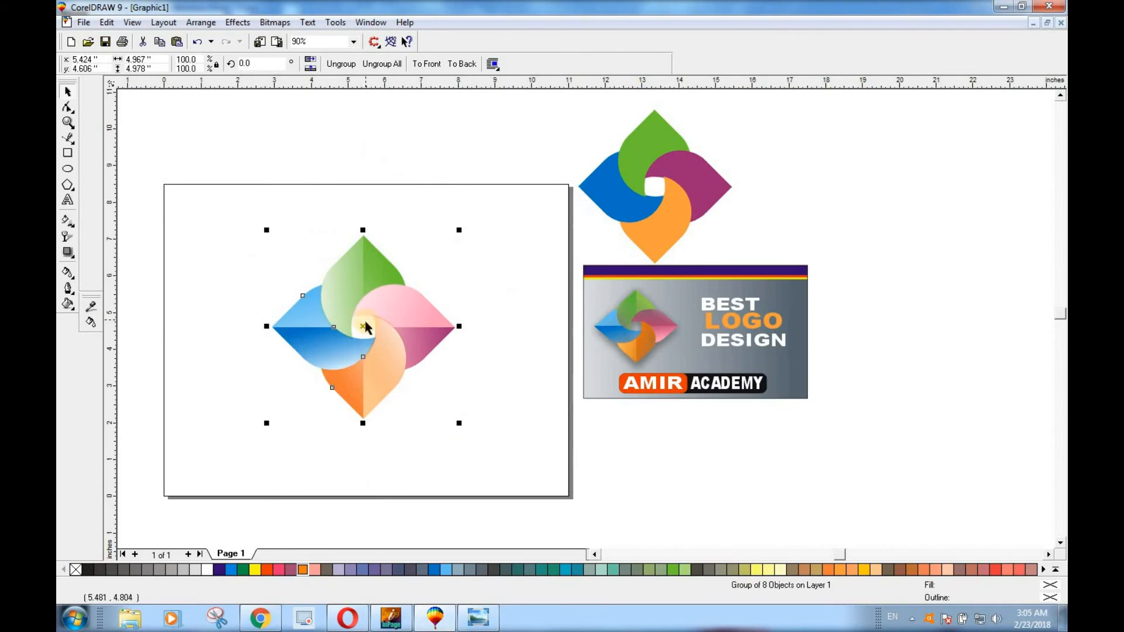
Move the grouped logo toward the page's left side and scale it down proportionally to about 3.8 inches wide
{"action": "left_click_drag", "start_coordinate": [336, 322], "coordinate": [240, 298]}
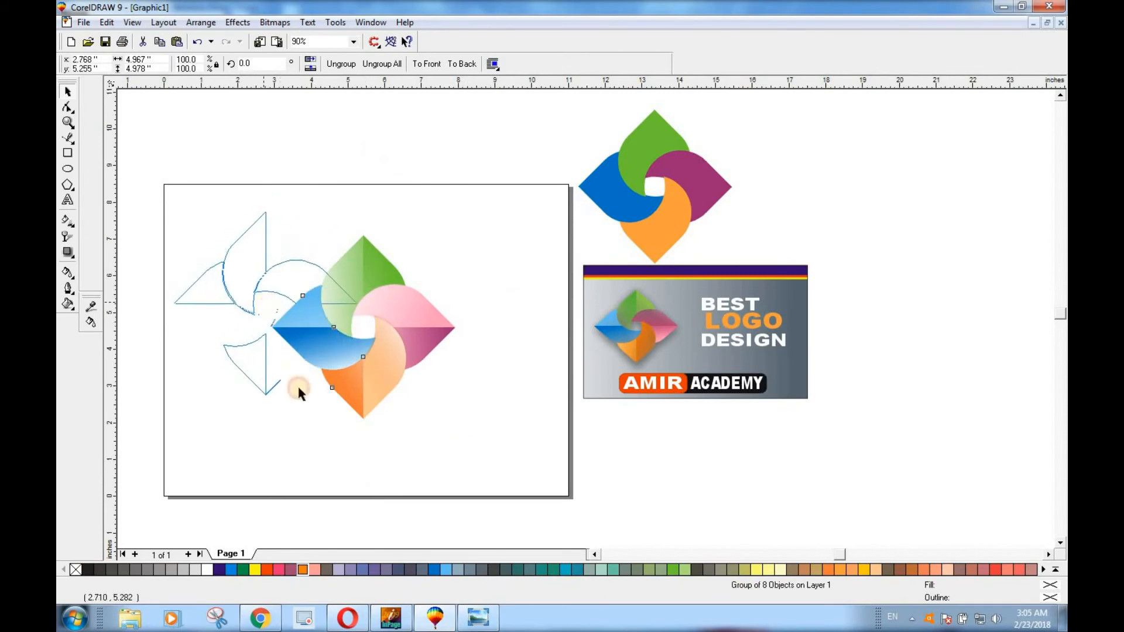
{"action": "left_click_drag", "start_coordinate": [361, 399], "coordinate": [341, 388]}
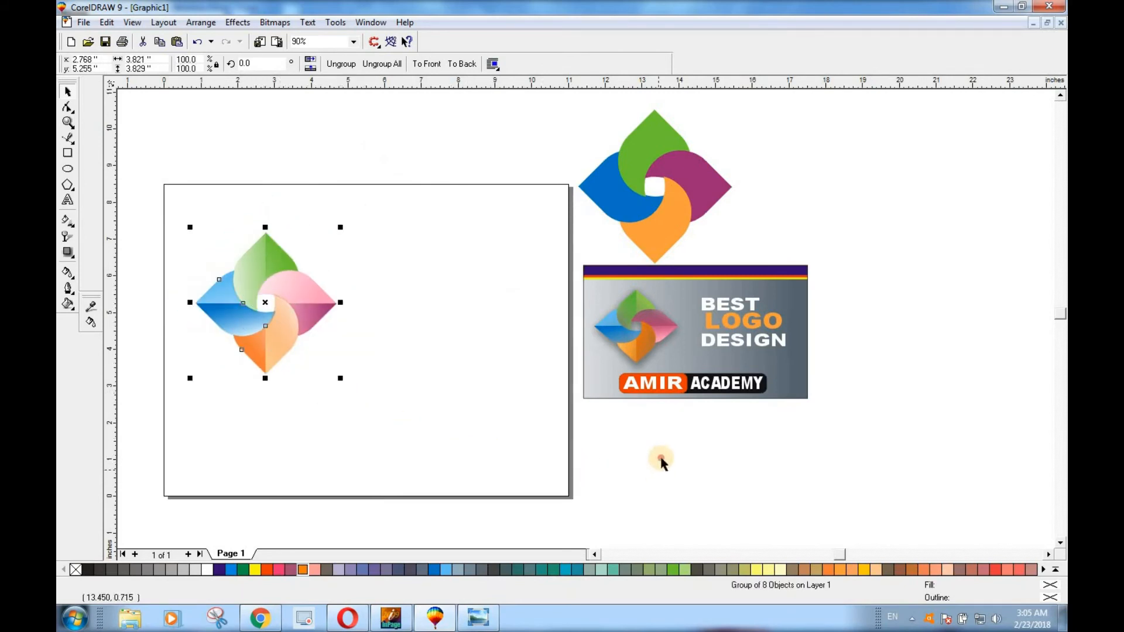
{"action": "left_click", "coordinate": [652, 418]}
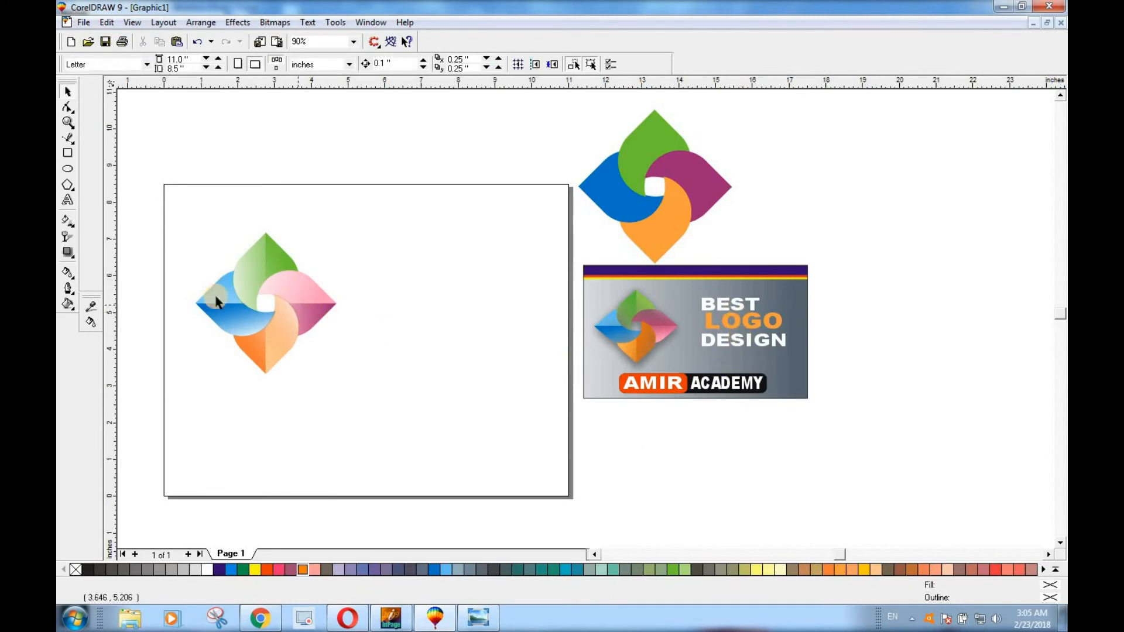
Draw a rectangle about 10 by 5.4 inches around the logo, spanning nearly the full page width
{"action": "left_click", "coordinate": [68, 153]}
{"action": "mouse_move", "coordinate": [172, 221]}
{"action": "left_mouse_down"}
{"action": "mouse_move", "coordinate": [431, 383]}
{"action": "mouse_move", "coordinate": [520, 389]}
{"action": "mouse_move", "coordinate": [539, 419]}
{"action": "left_mouse_up"}
{"action": "key", "text": "space"}
{"action": "left_click", "coordinate": [466, 328]}
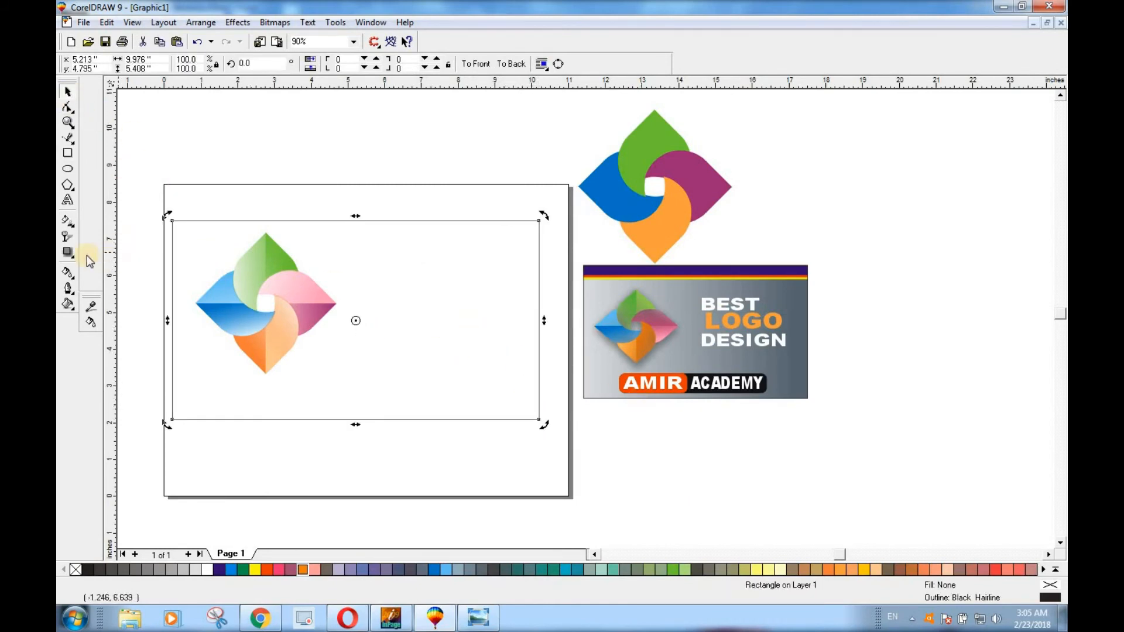
Fill the rectangle with the dark slate grey sampled from the sample design's background (R:88 G:96 B:103)
{"action": "left_click", "coordinate": [69, 239]}
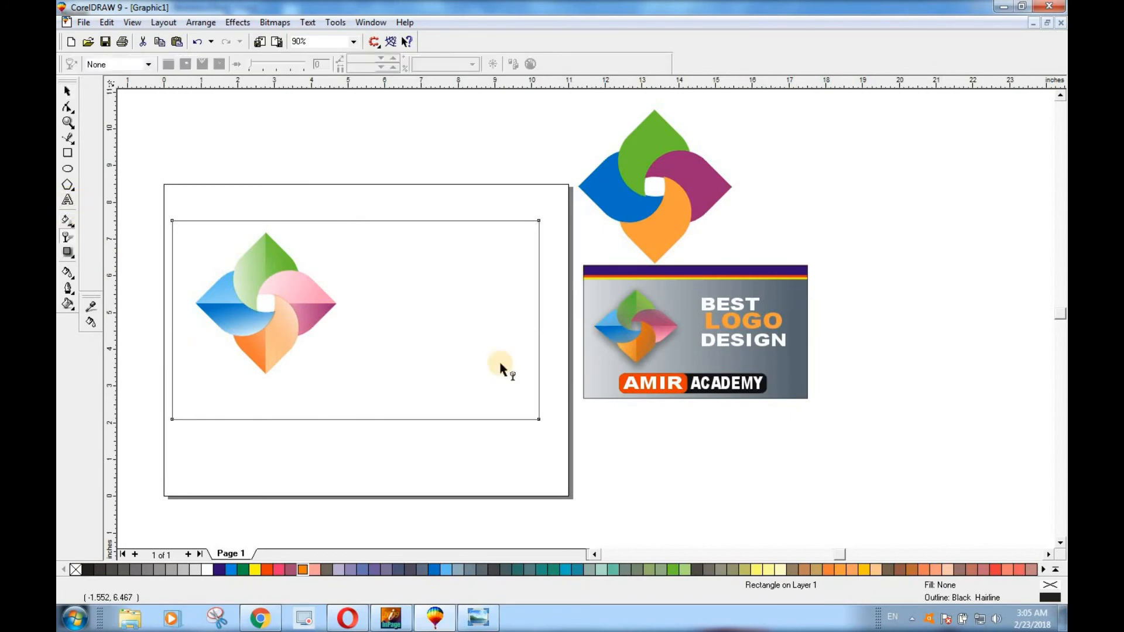
{"action": "left_click", "coordinate": [90, 307]}
{"action": "left_click", "coordinate": [92, 323]}
{"action": "left_click", "coordinate": [419, 398]}
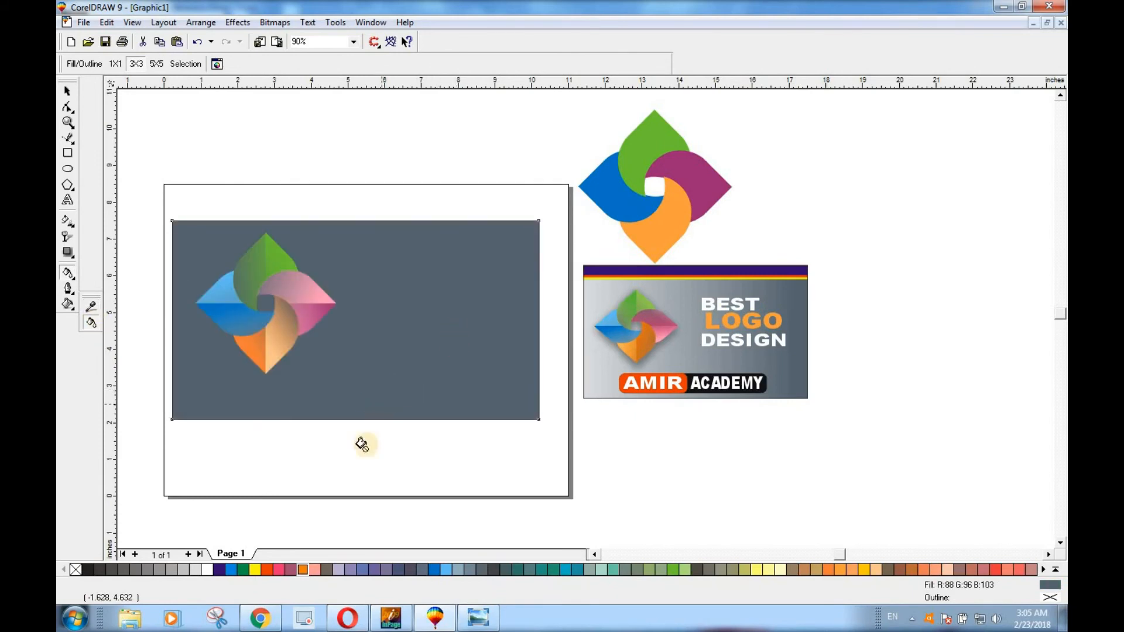
{"action": "left_click", "coordinate": [70, 93]}
{"action": "left_click", "coordinate": [304, 153]}
Try a horizontal transparency gradient on the grey rectangle from its left edge past the middle, at about 178 degrees, and undo it
{"action": "left_click", "coordinate": [436, 334]}
{"action": "left_click", "coordinate": [68, 237]}
{"action": "left_click_drag", "start_coordinate": [164, 314], "coordinate": [419, 324]}
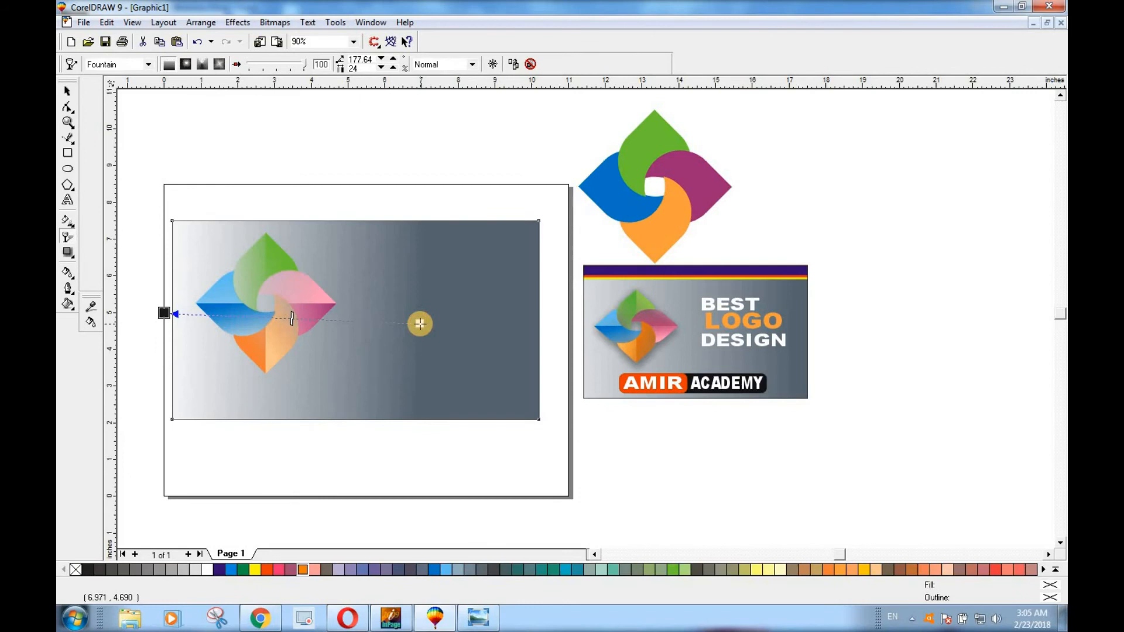
{"action": "key", "text": "ctrl+z"}
{"action": "key", "text": "ctrl+z"}
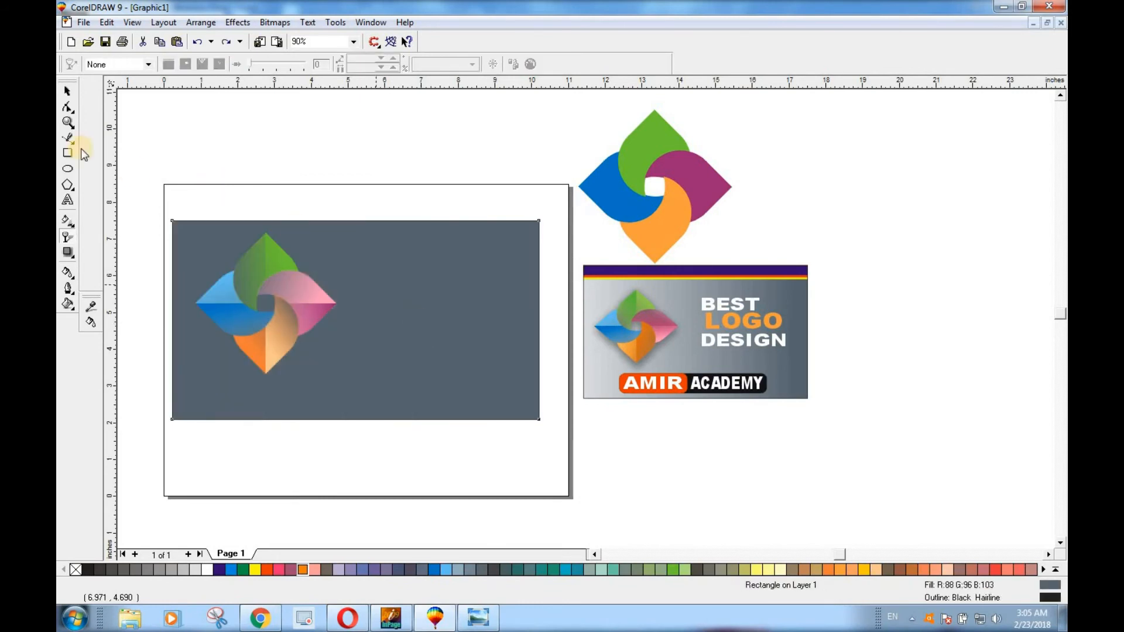
Add a drop shadow to the grouped logo, cast straight down from the green petal at about -90 degrees
{"action": "left_click", "coordinate": [68, 92]}
{"action": "left_click", "coordinate": [271, 258]}
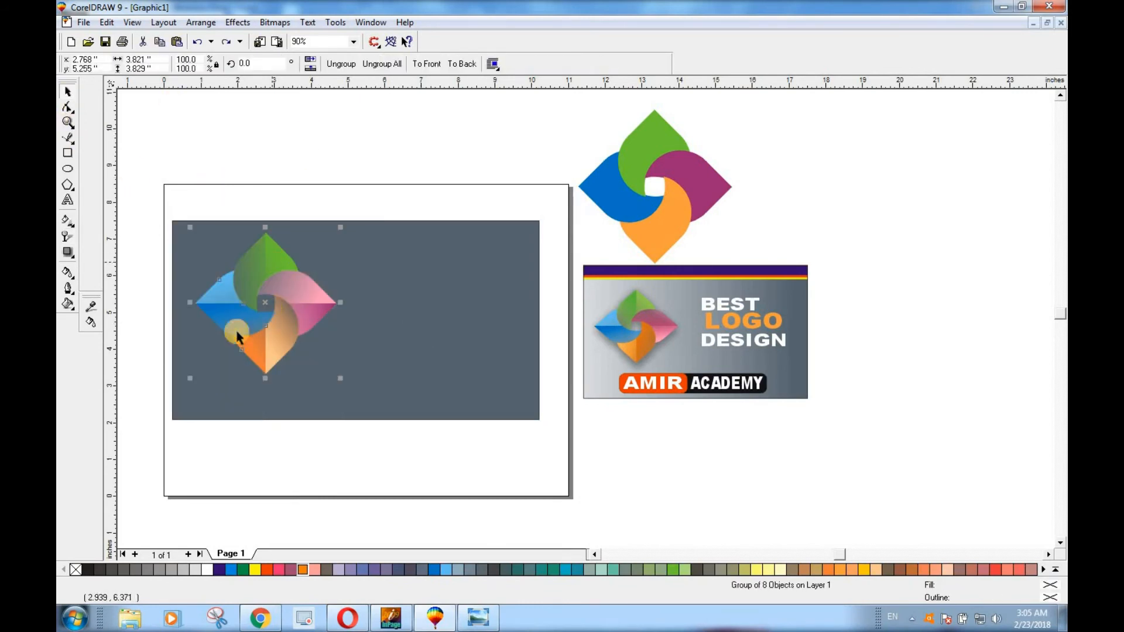
{"action": "left_click", "coordinate": [69, 251]}
{"action": "left_click_drag", "start_coordinate": [271, 258], "coordinate": [263, 398]}
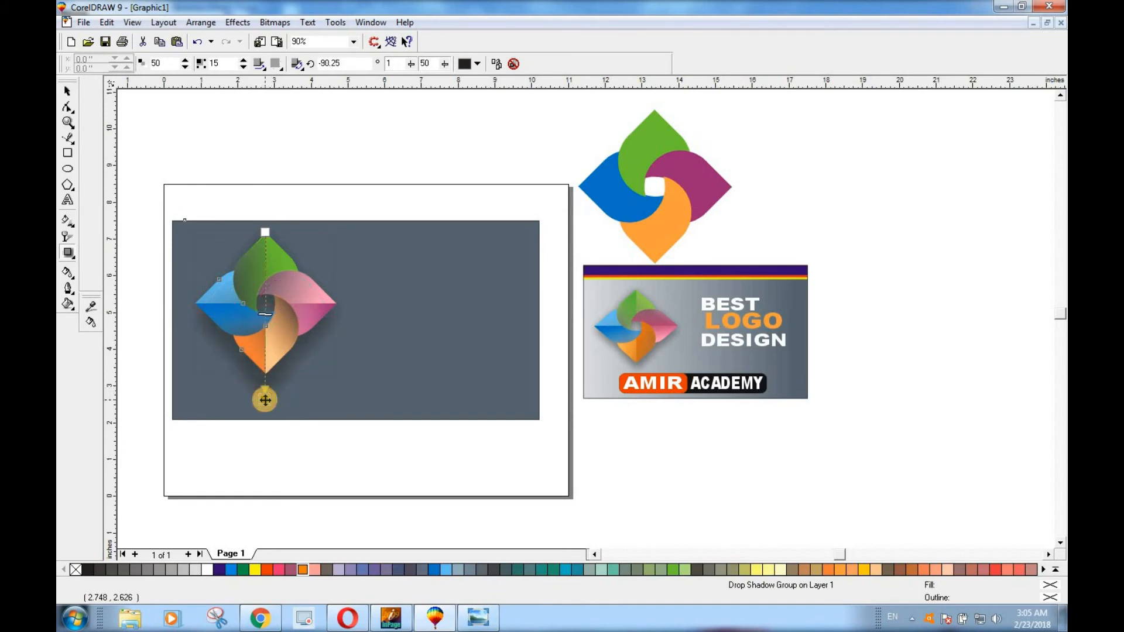
{"action": "left_click", "coordinate": [67, 91]}
{"action": "left_click", "coordinate": [226, 143]}
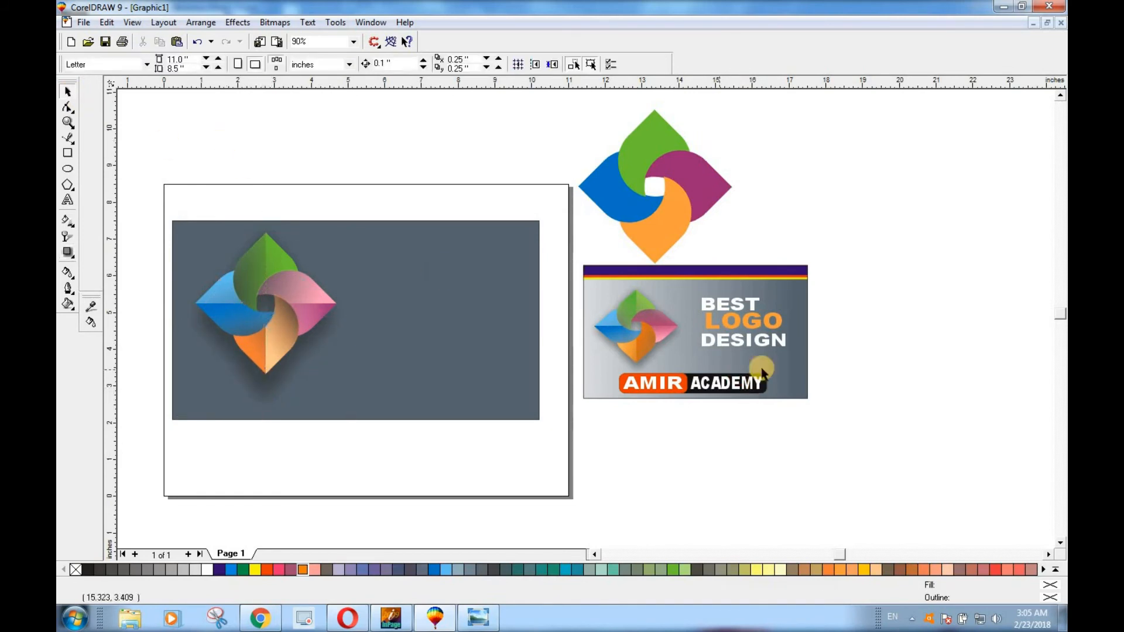
Ungroup the sample design so its text and badge can be selected separately
{"action": "left_click_drag", "start_coordinate": [848, 271], "coordinate": [692, 363]}
{"action": "left_click", "coordinate": [692, 359]}
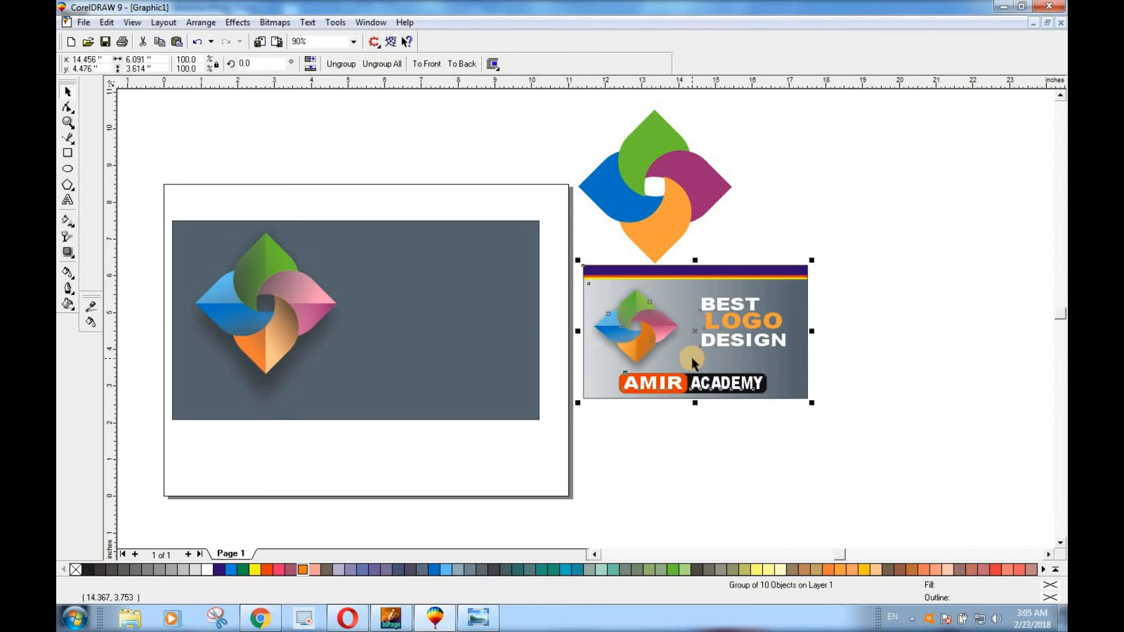
{"action": "left_click", "coordinate": [335, 65]}
{"action": "left_click", "coordinate": [923, 283]}
Copy the sample's BEST LOGO DESIGN text onto the grey rectangle beside the logo and delete the stray ACADEMY copy
{"action": "left_click_drag", "start_coordinate": [887, 285], "coordinate": [675, 401]}
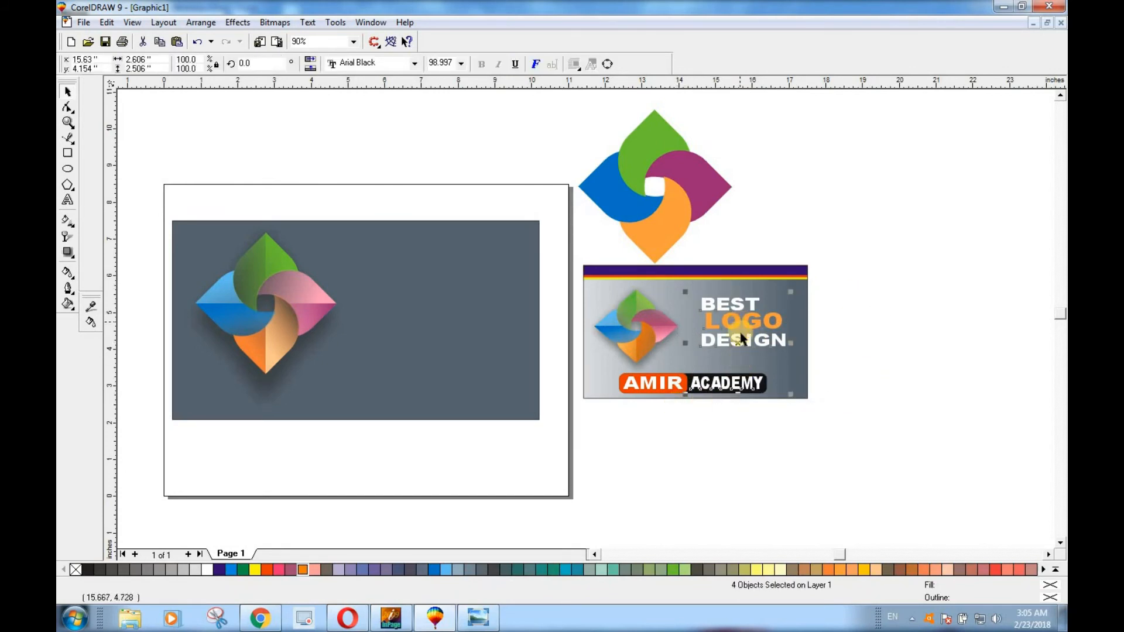
{"action": "left_click_drag", "start_coordinate": [737, 342], "coordinate": [423, 340]}
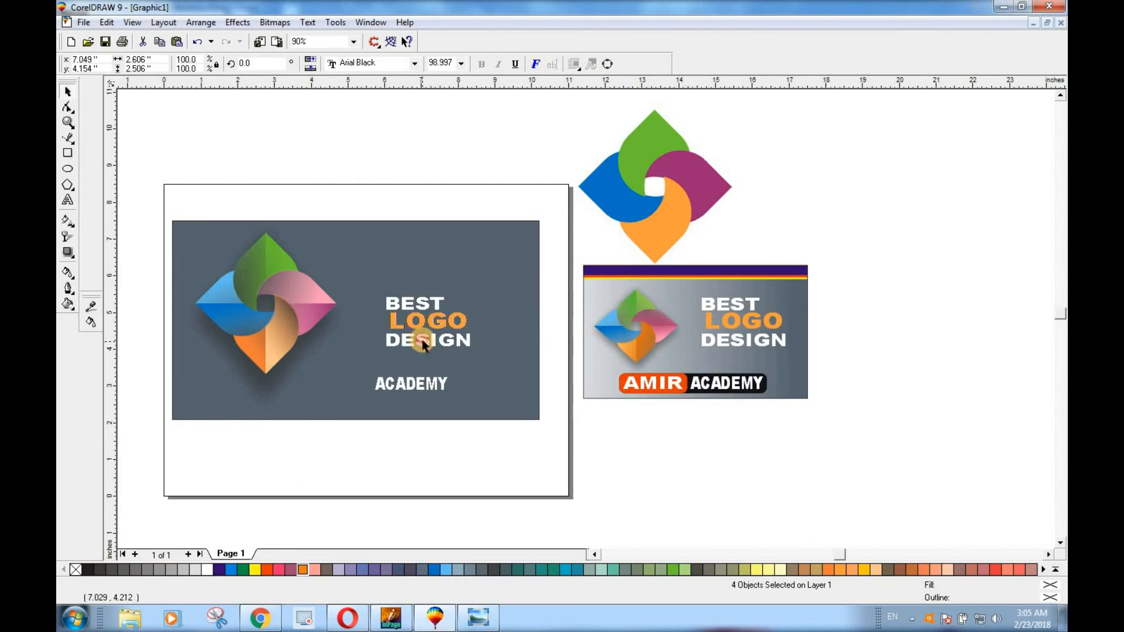
{"action": "left_click", "coordinate": [465, 452]}
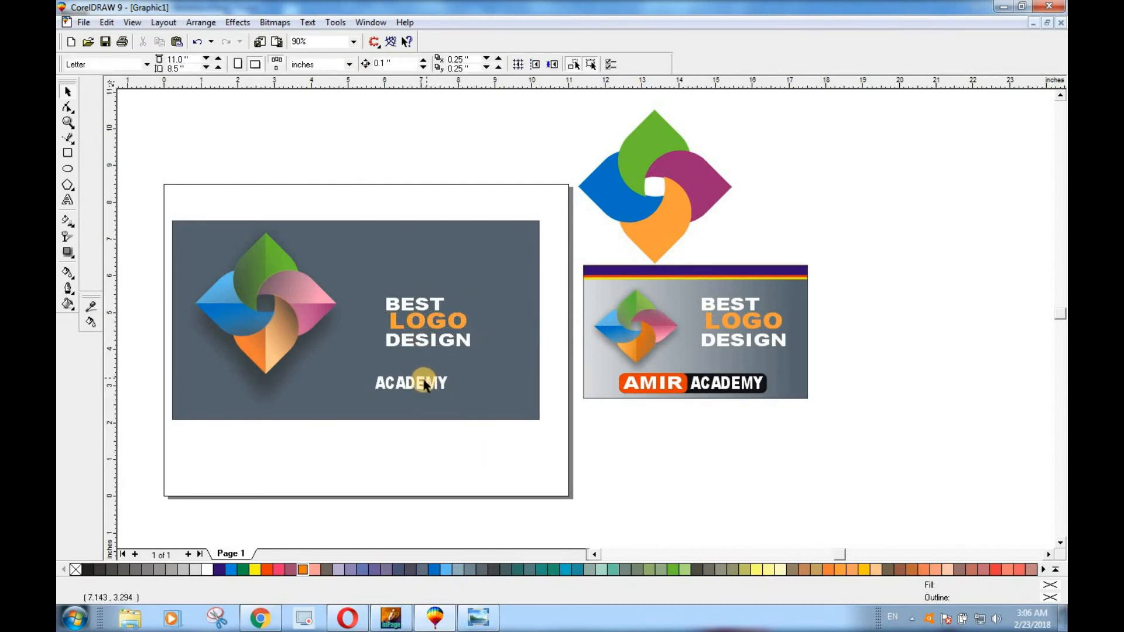
{"action": "left_click", "coordinate": [422, 388]}
{"action": "key", "text": "Delete"}
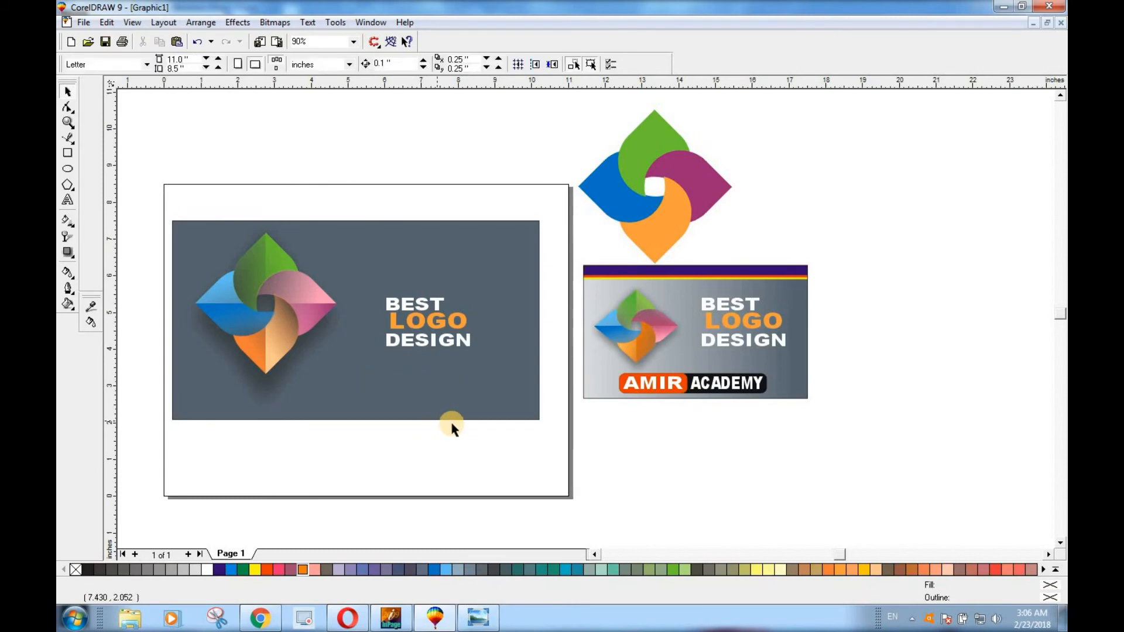
Copy the sample's AMIR ACADEMY badge onto the lower middle of the grey rectangle
{"action": "left_click_drag", "start_coordinate": [869, 449], "coordinate": [339, 403]}
{"action": "right_click", "coordinate": [337, 389]}
{"action": "left_click", "coordinate": [477, 497]}
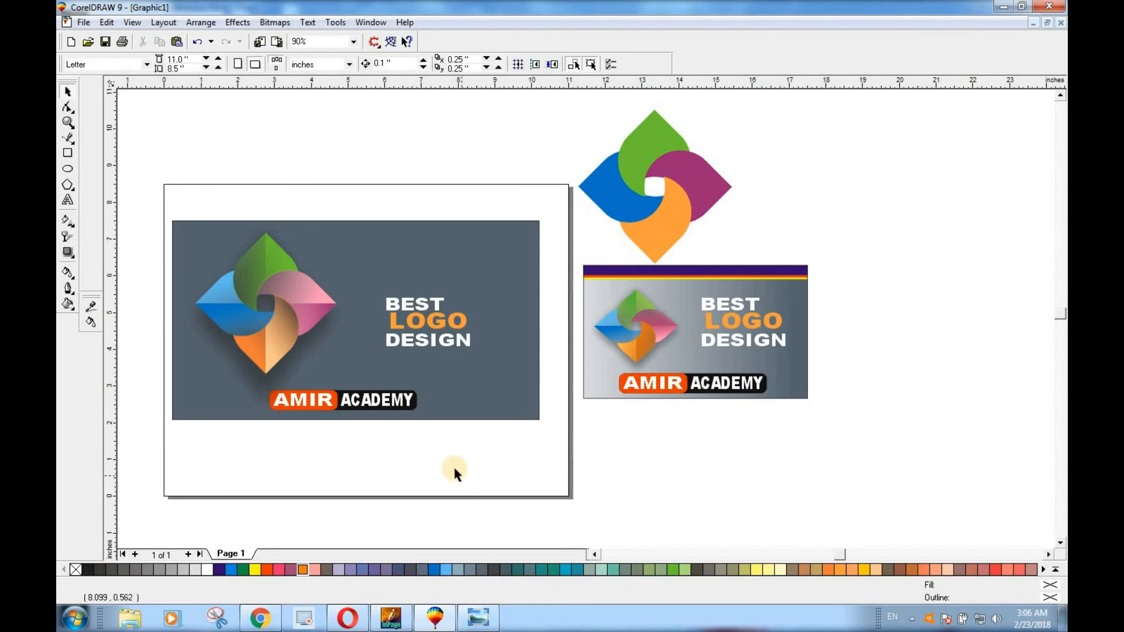